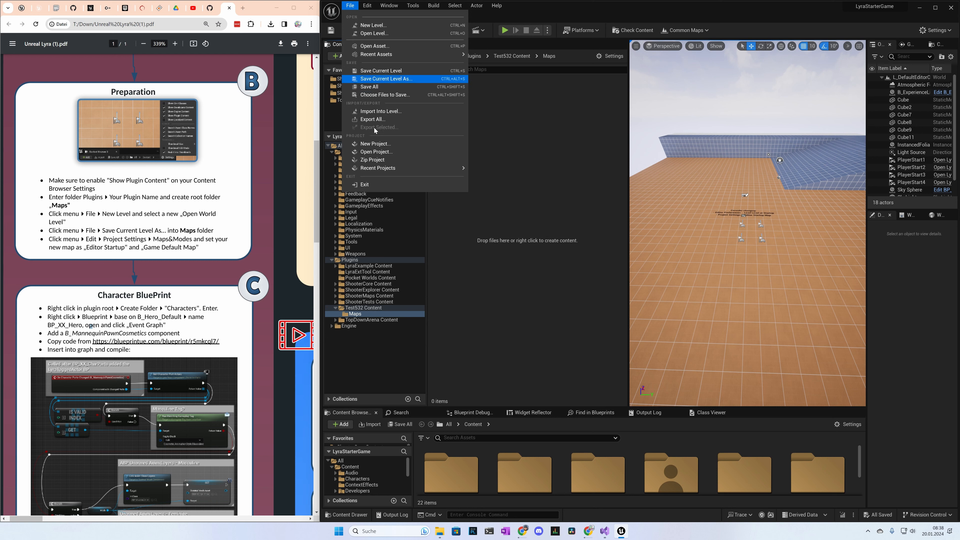
# - Create a new Open World level and save it as Test532 in the Maps folder of the Test532 plugin content
pyautogui.click(385, 27)
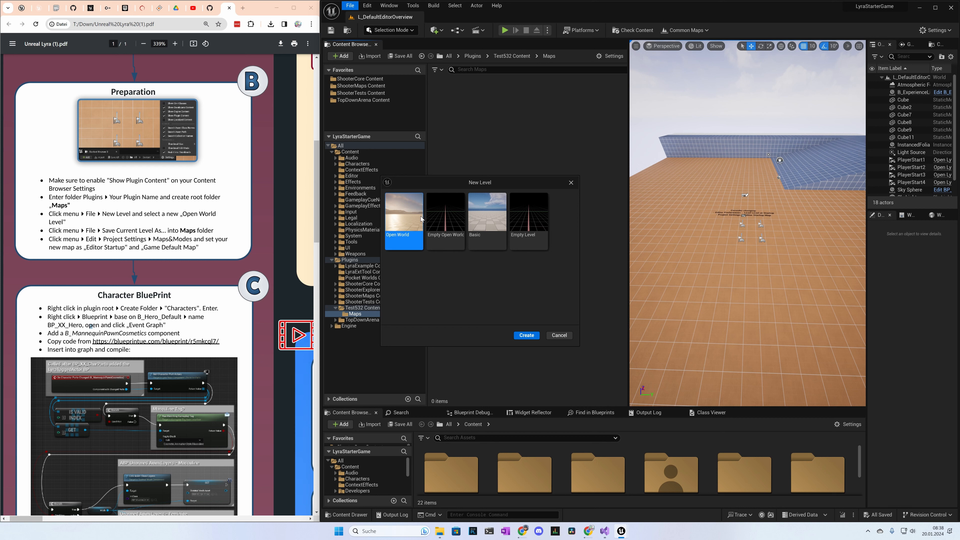
pyautogui.click(527, 336)
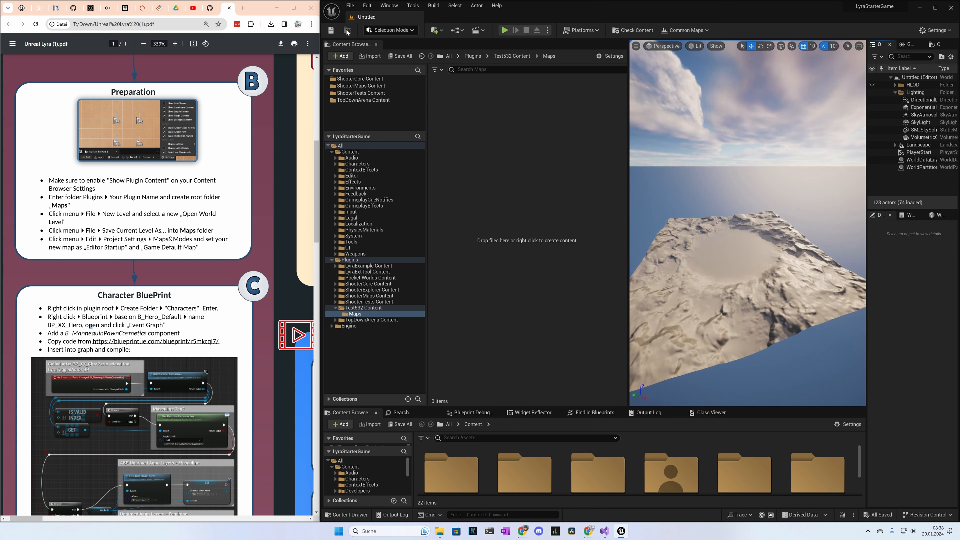
pyautogui.click(348, 6)
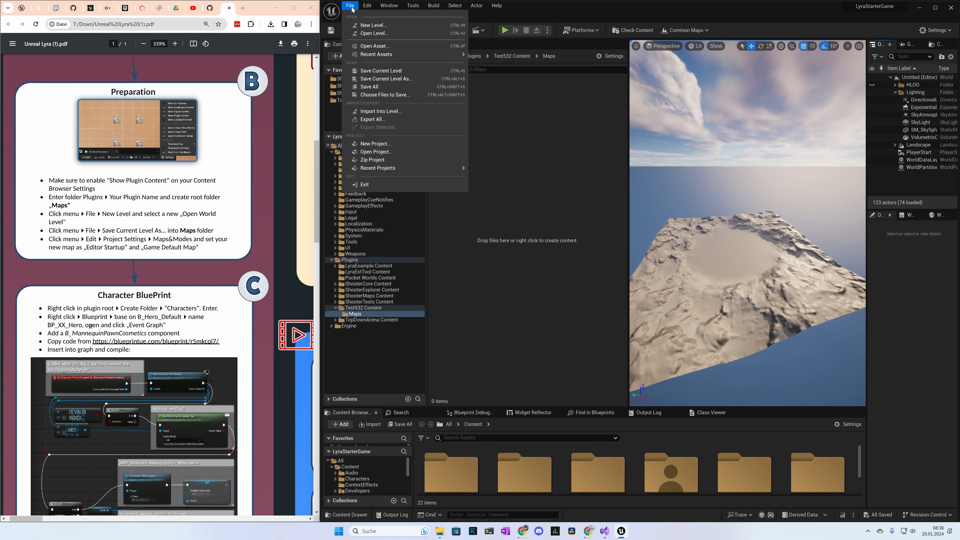
pyautogui.click(383, 79)
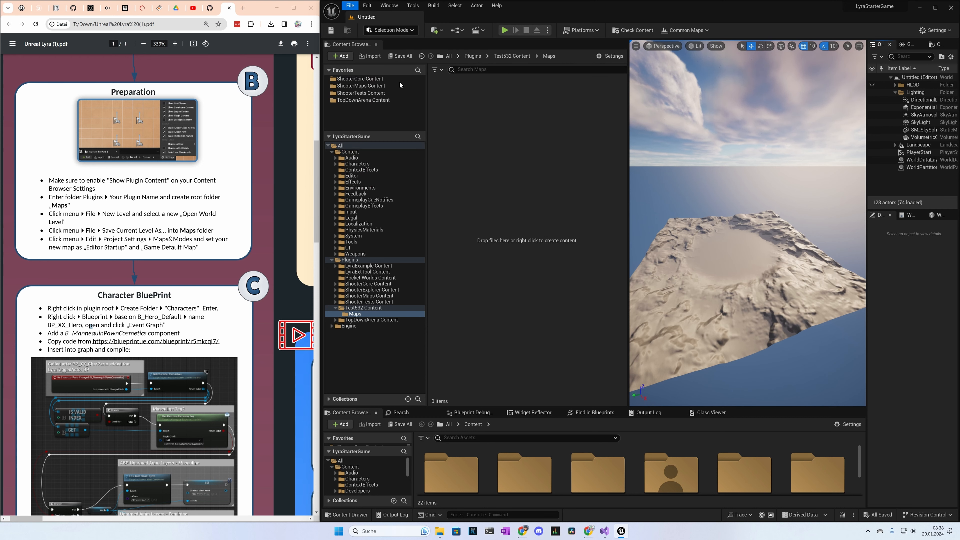
pyautogui.moveTo(486, 140); pyautogui.dragTo(664, 103)
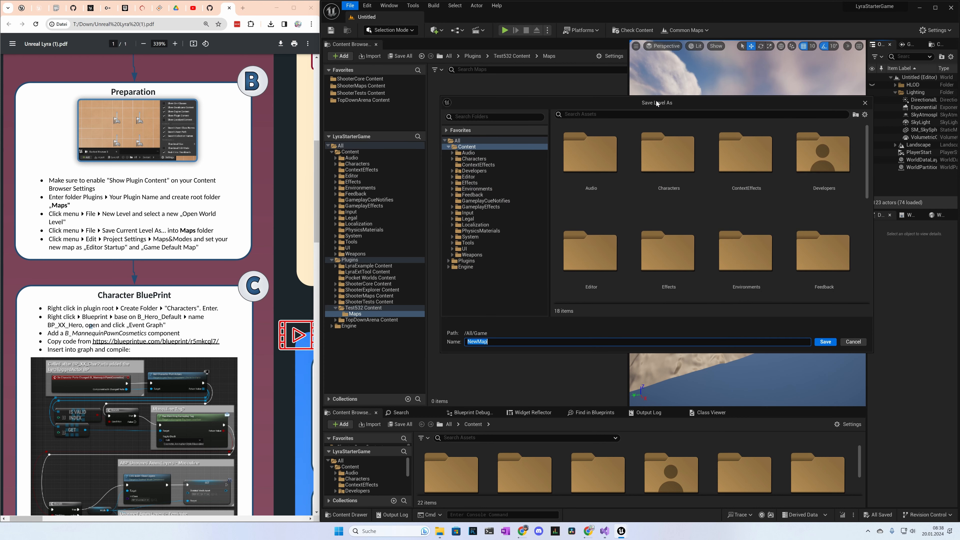
pyautogui.click(450, 261)
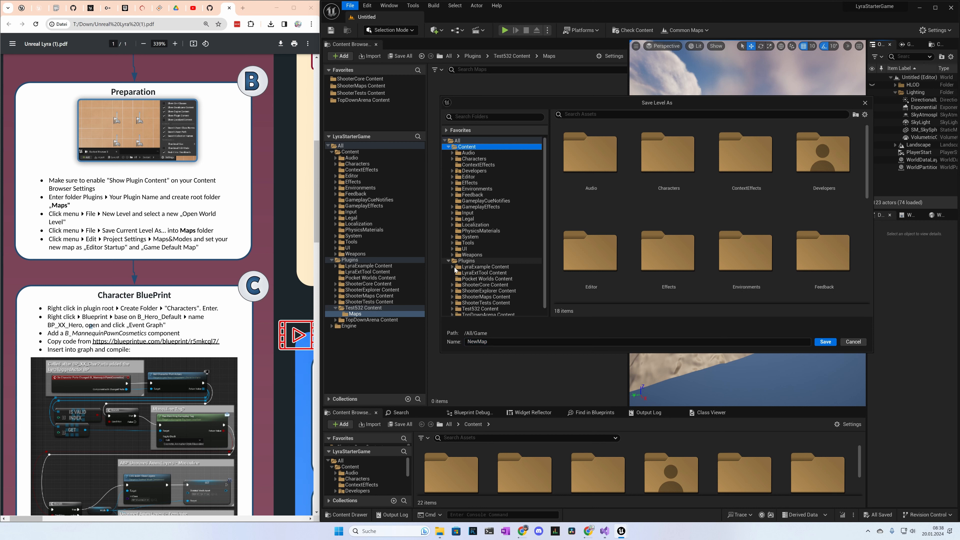
pyautogui.click(452, 309)
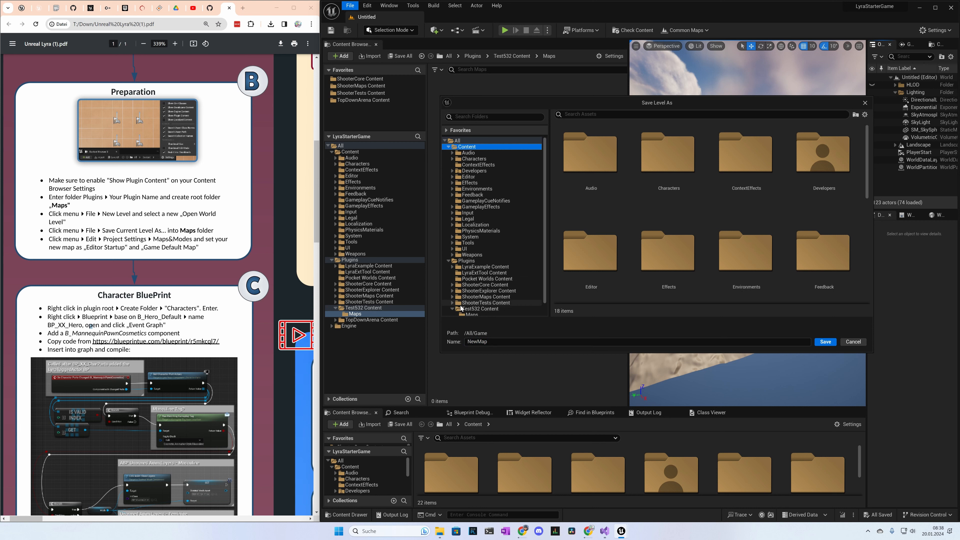
pyautogui.scroll(-1, 477, 302)
pyautogui.click(472, 301)
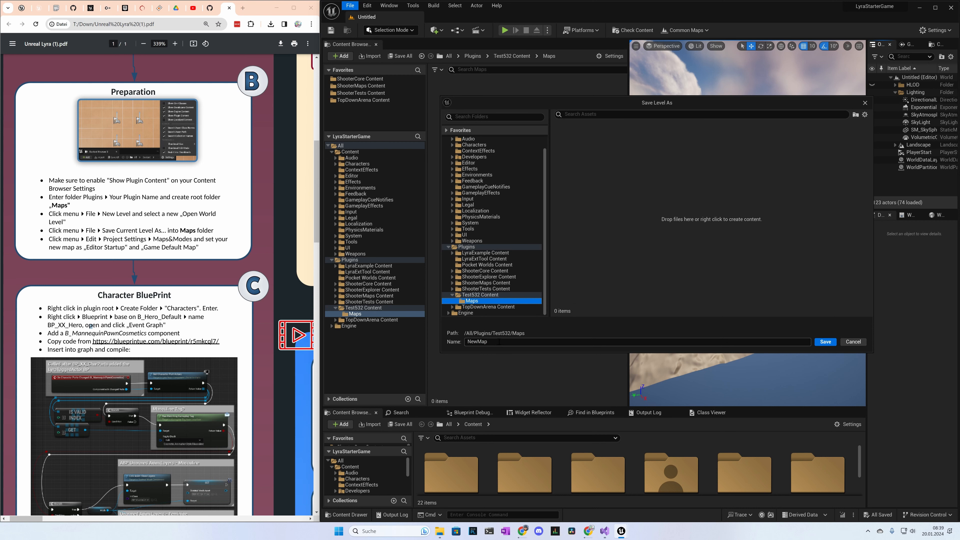
pyautogui.click(499, 342)
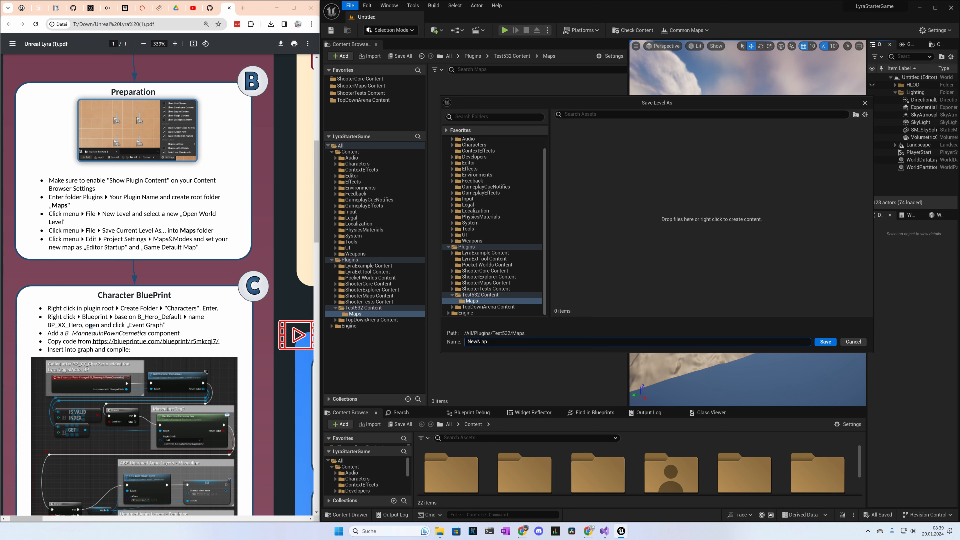
pyautogui.write('Test532')
pyautogui.click(824, 343)
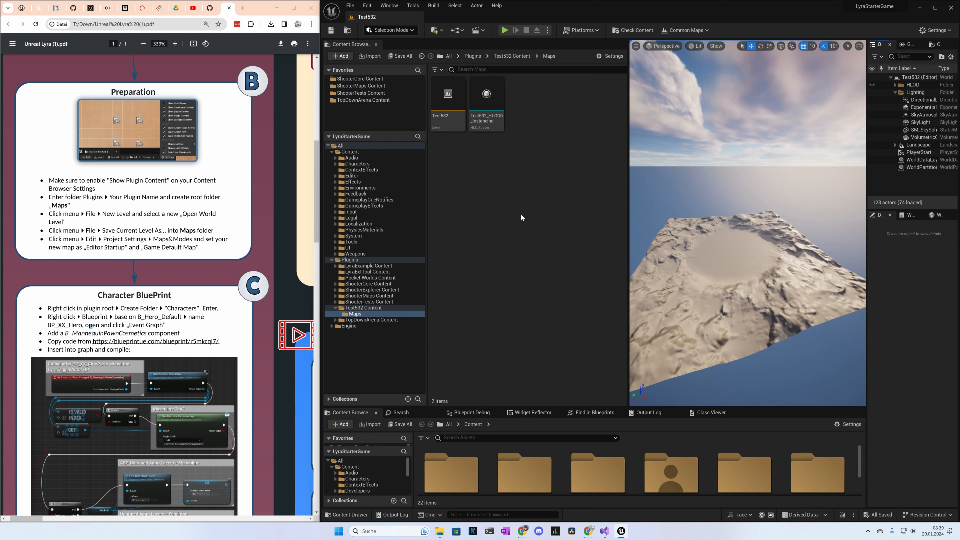
# - Open the project settings and reposition their window so the PDF instructions stay readable
pyautogui.click(367, 6)
pyautogui.click(405, 115)
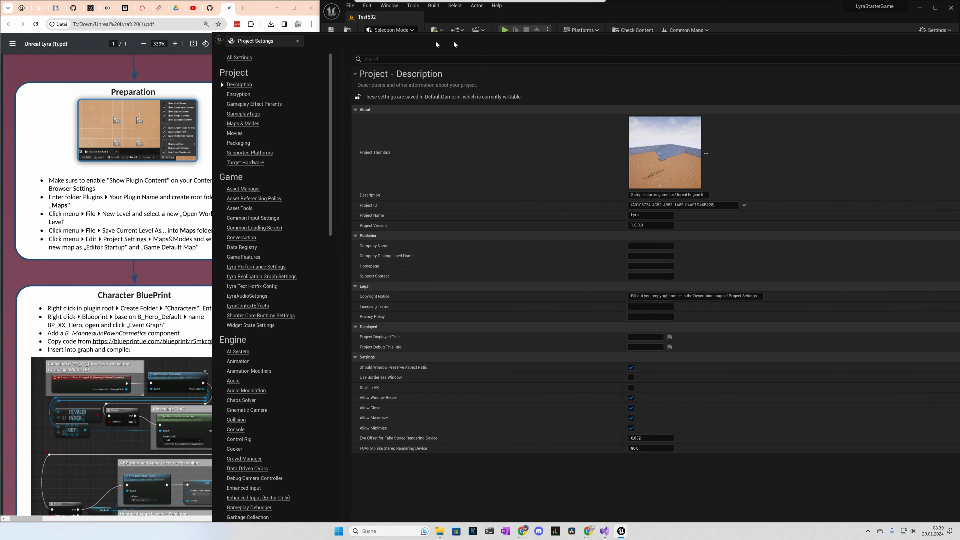
pyautogui.moveTo(436, 44); pyautogui.dragTo(514, 20)
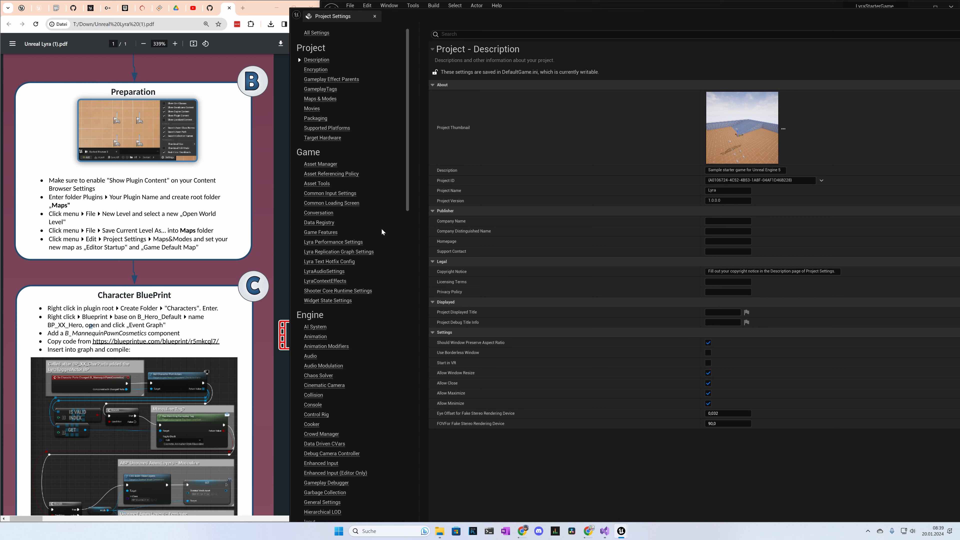
pyautogui.click(314, 99)
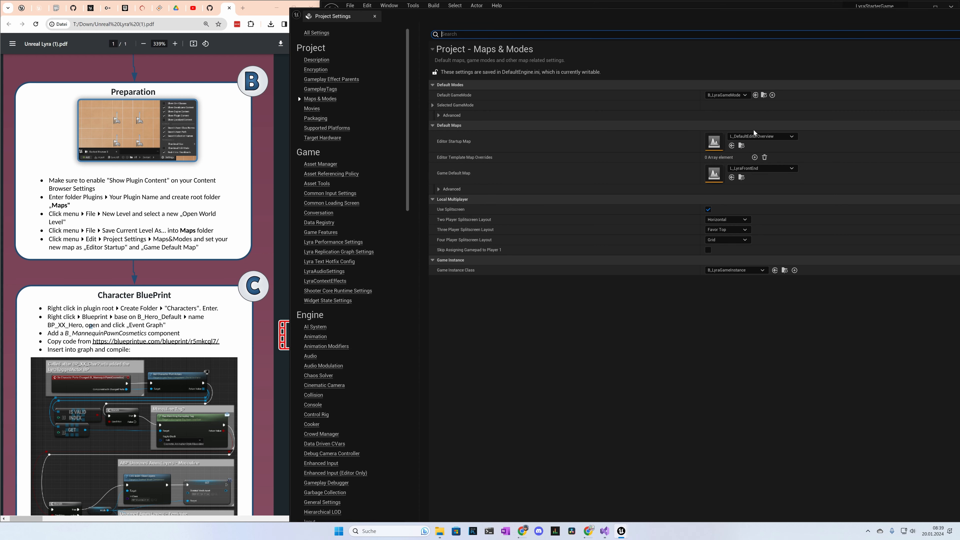
pyautogui.click(744, 126)
pyautogui.click(744, 137)
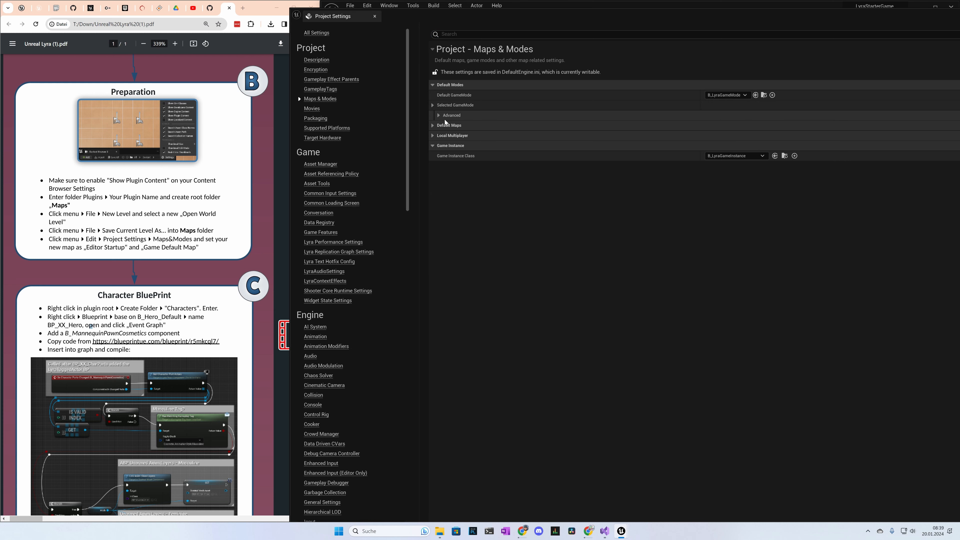
pyautogui.click(434, 126)
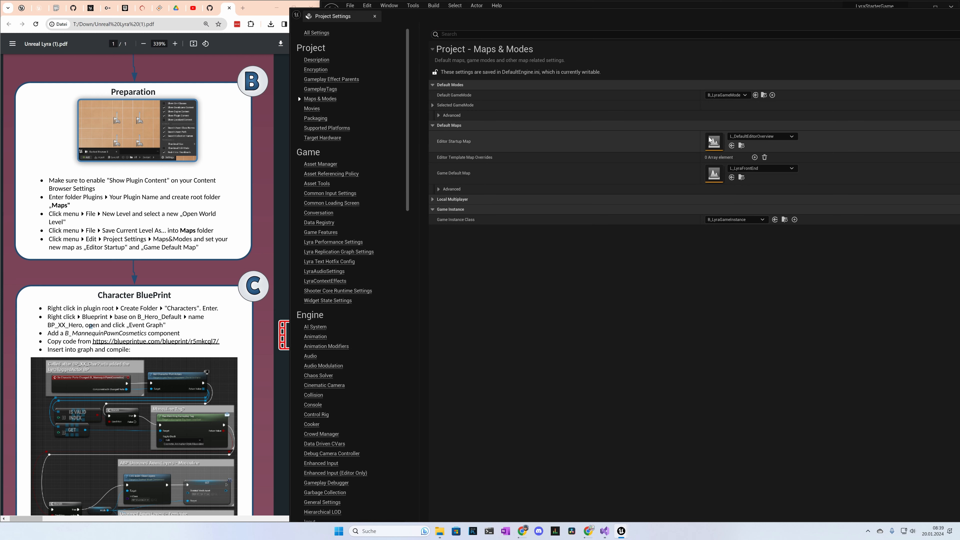
pyautogui.click(741, 137)
pyautogui.write('5')
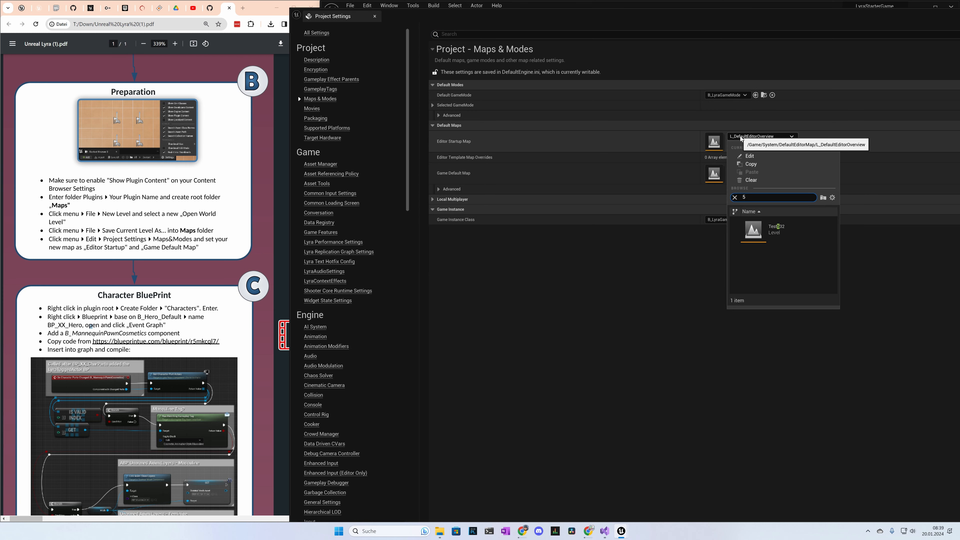
pyautogui.write('32')
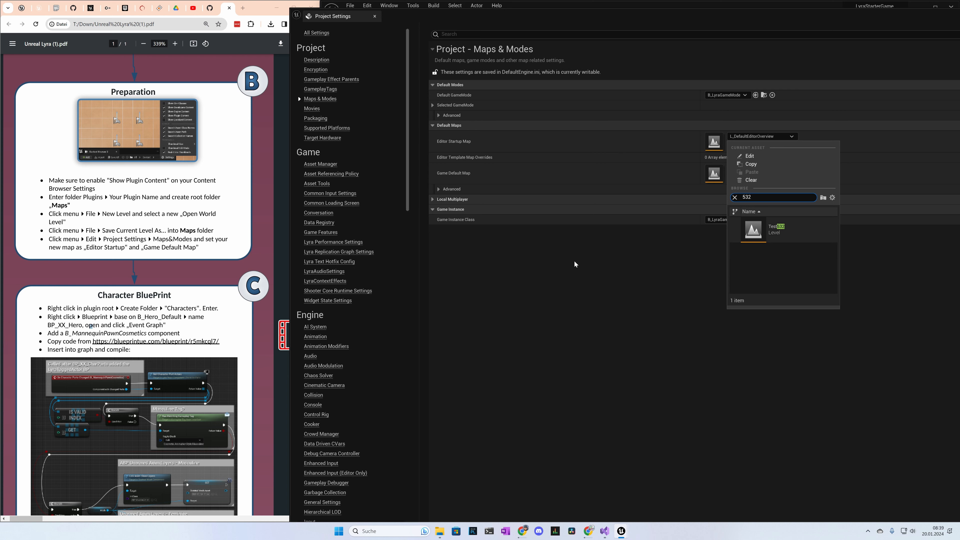
pyautogui.click(538, 244)
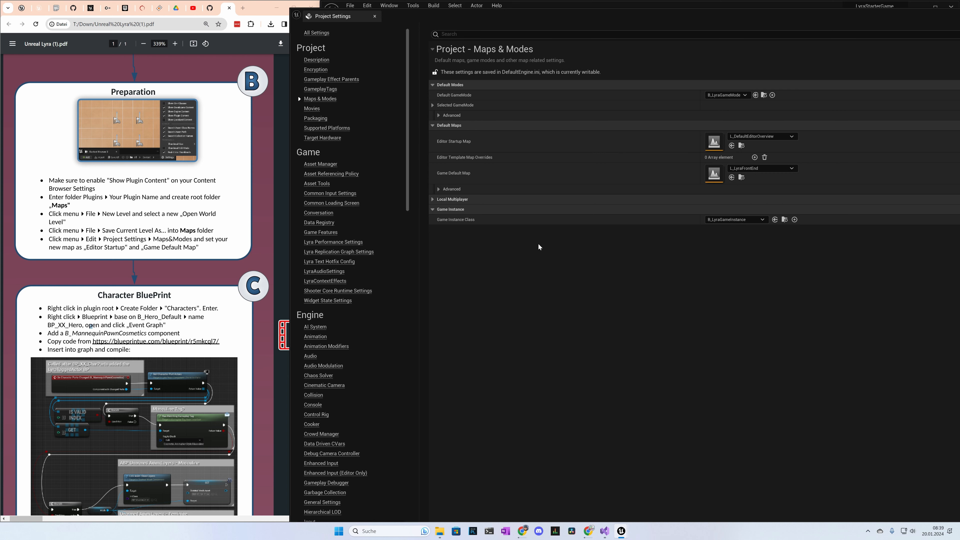
# - In the Asset Manager settings, add the directory /Test532/Maps to the Map entry of the primary asset types to scan
pyautogui.click(320, 164)
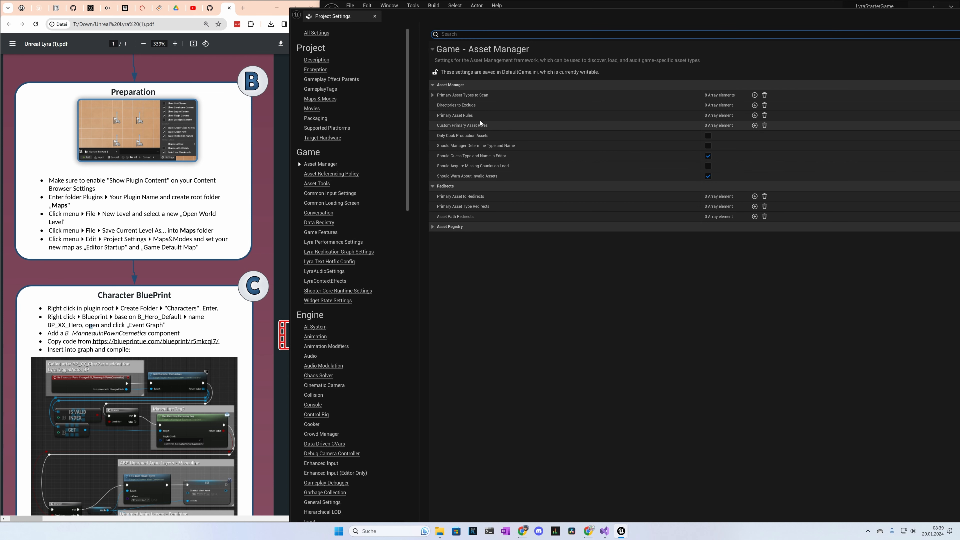
pyautogui.click(433, 95)
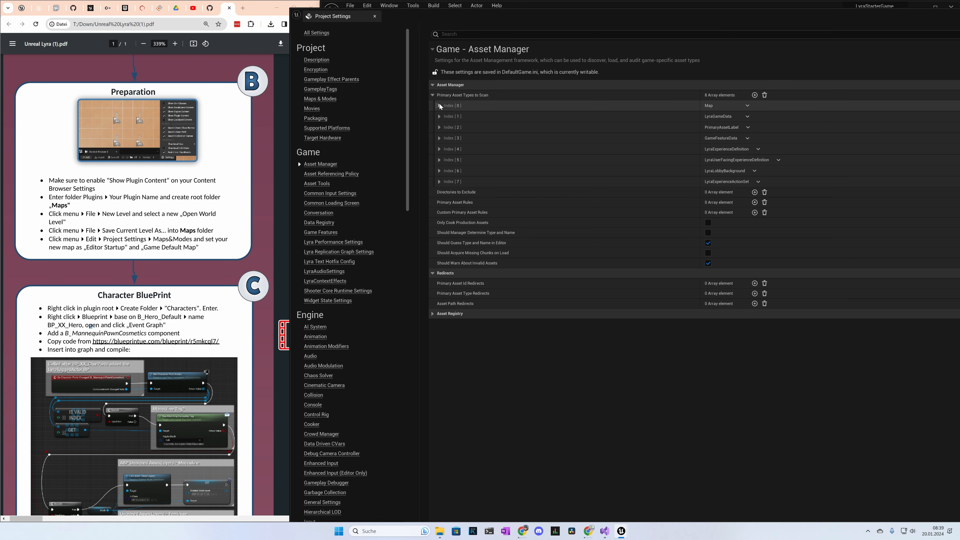
pyautogui.click(439, 106)
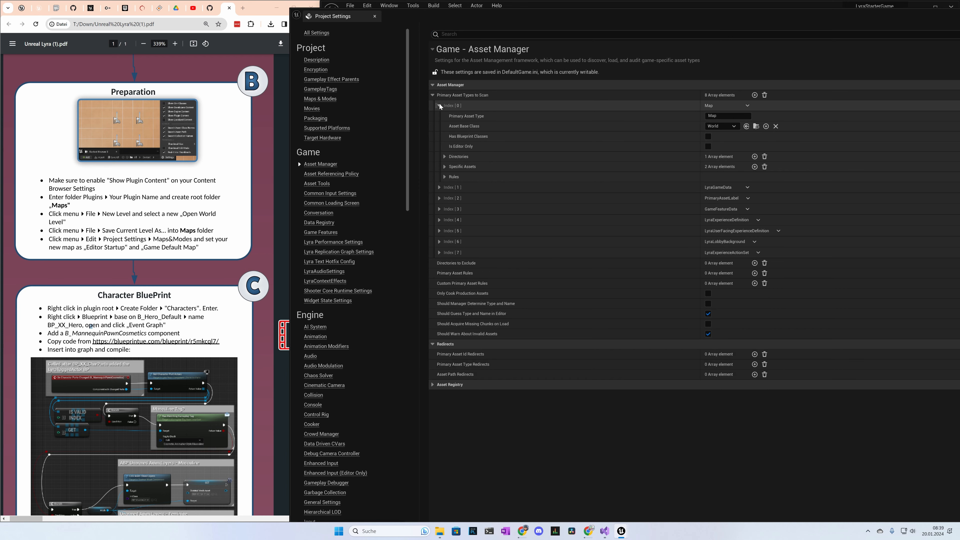
pyautogui.click(444, 156)
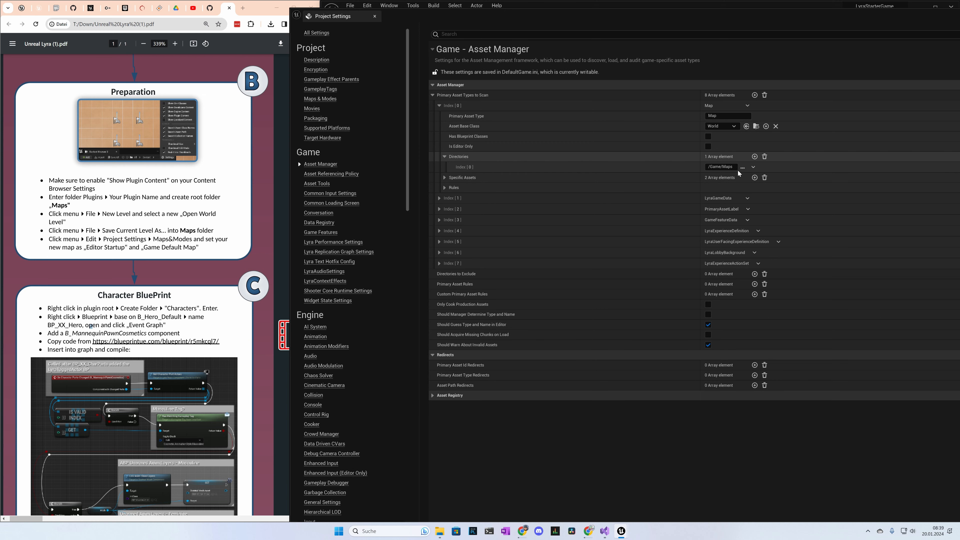
pyautogui.click(755, 157)
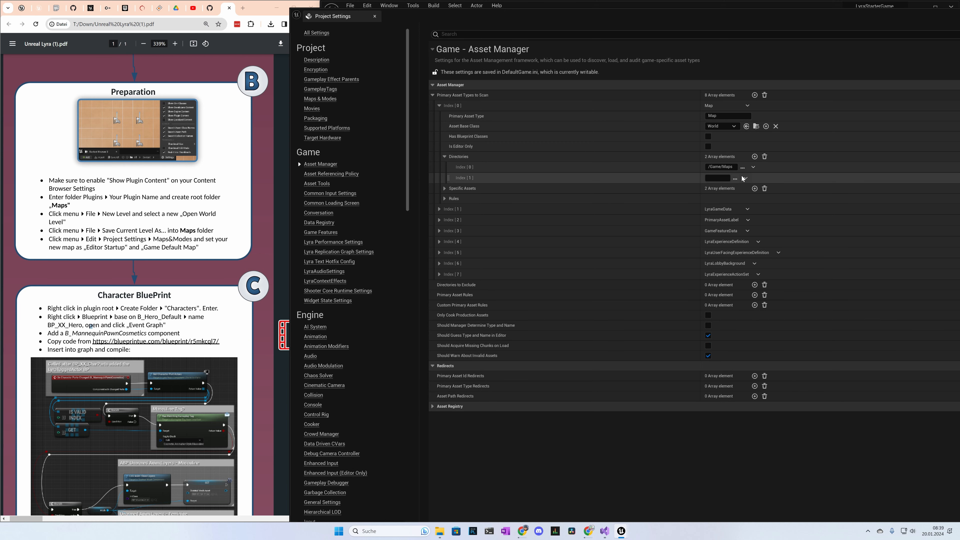
pyautogui.click(735, 178)
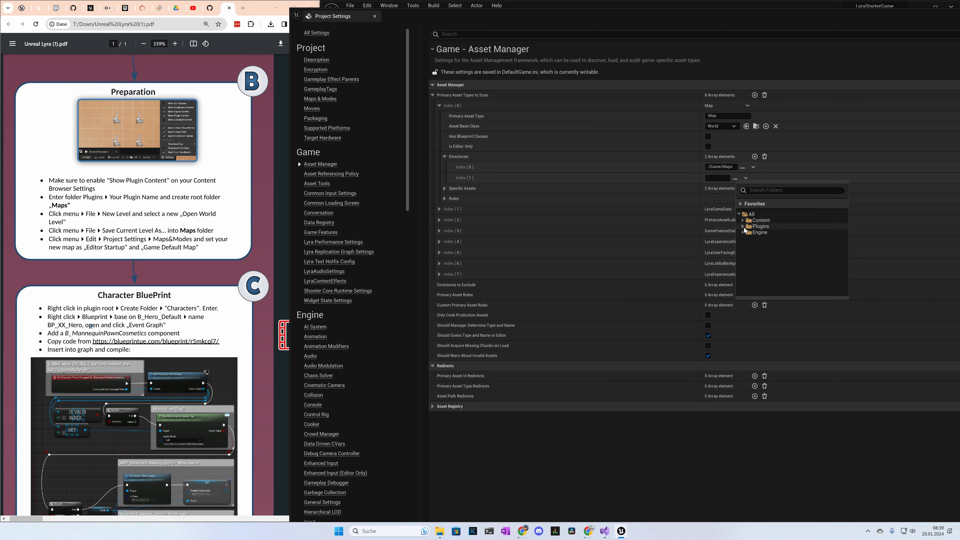
pyautogui.click(743, 226)
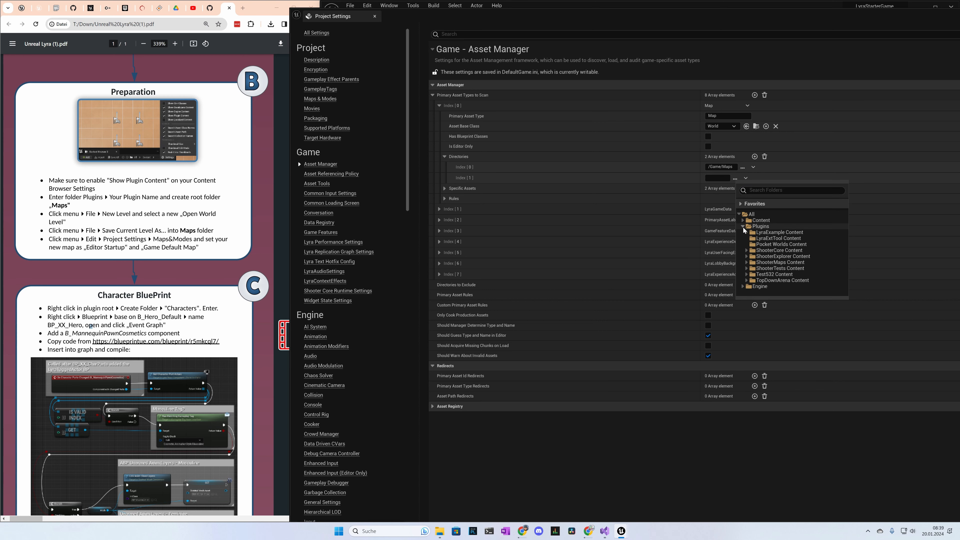
pyautogui.click(747, 275)
pyautogui.click(761, 281)
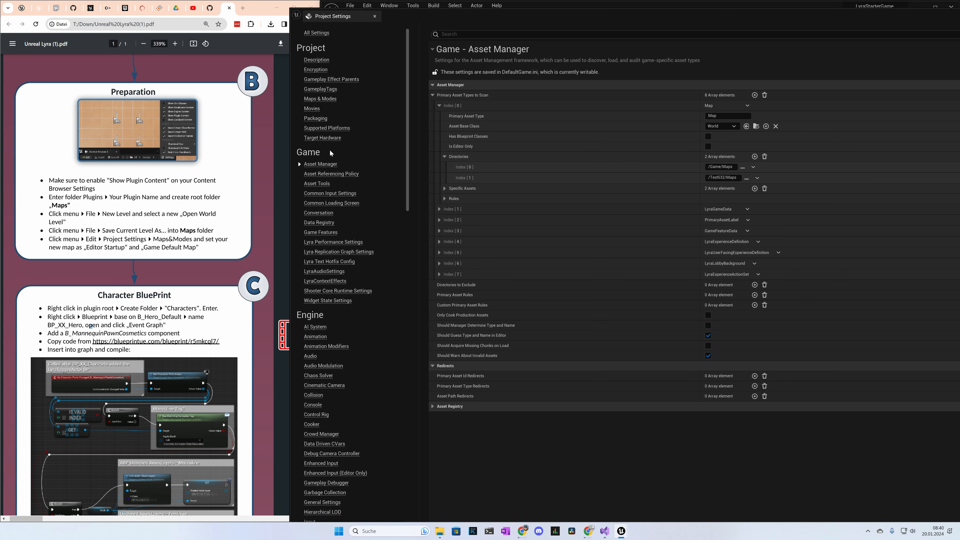
# - In the Asset Referencing Policy, add Test532 to the domains the default project content rule can reference
pyautogui.click(330, 174)
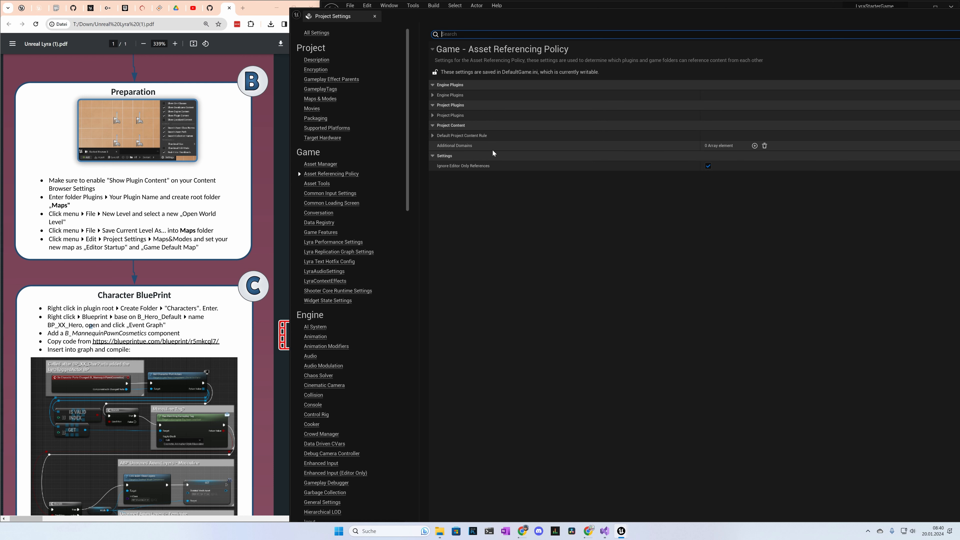
pyautogui.click(433, 136)
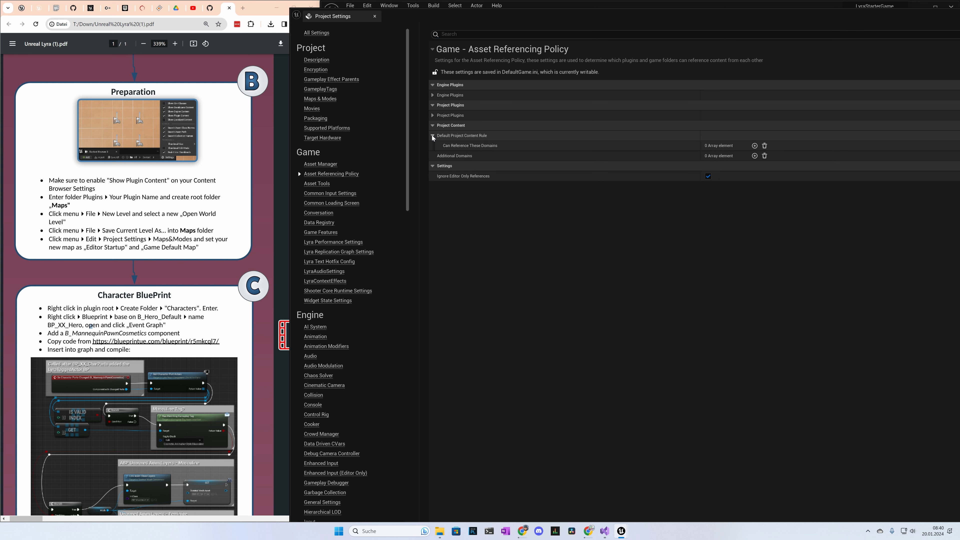
pyautogui.click(755, 145)
pyautogui.click(733, 156)
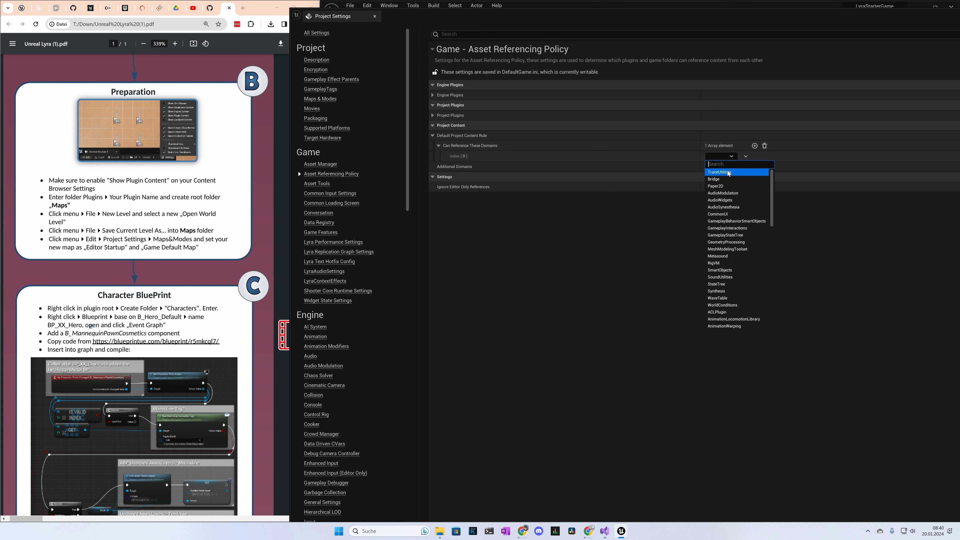
pyautogui.write('test')
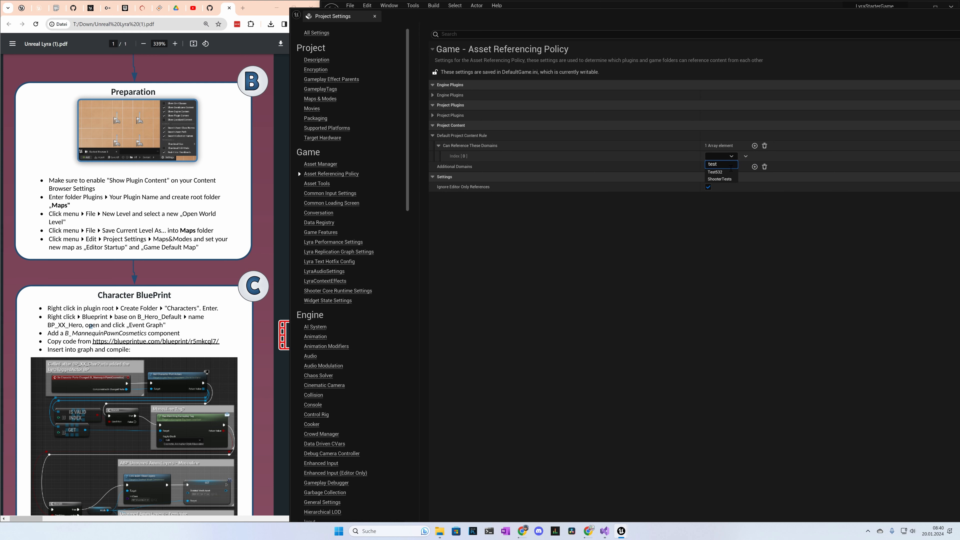
pyautogui.click(724, 172)
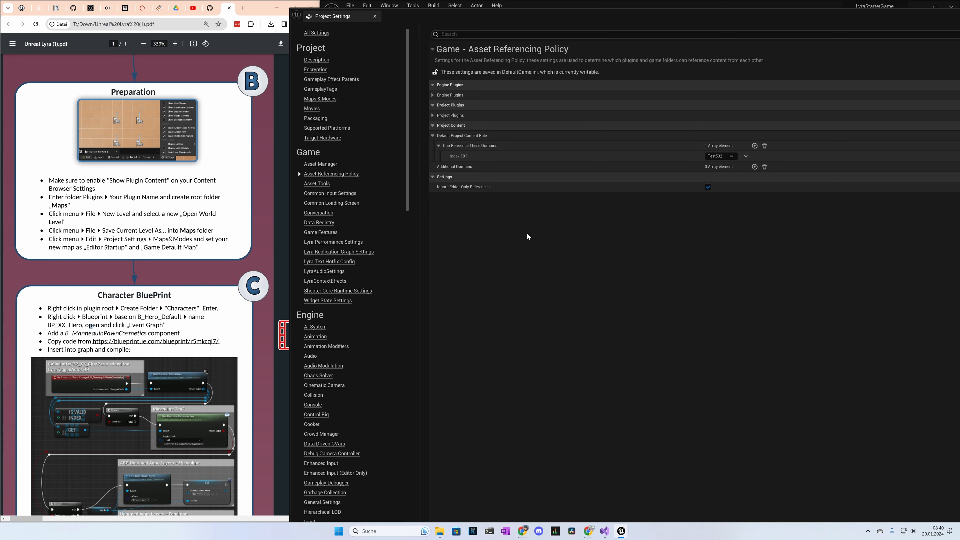
# - In the Maps & Modes settings, set the Editor Startup Map to Test532
pyautogui.click(330, 101)
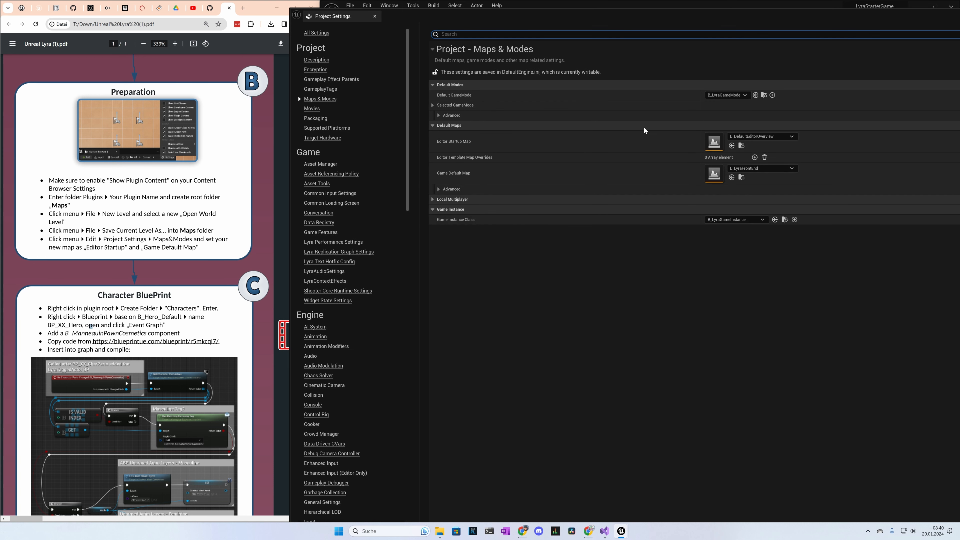
pyautogui.click(760, 137)
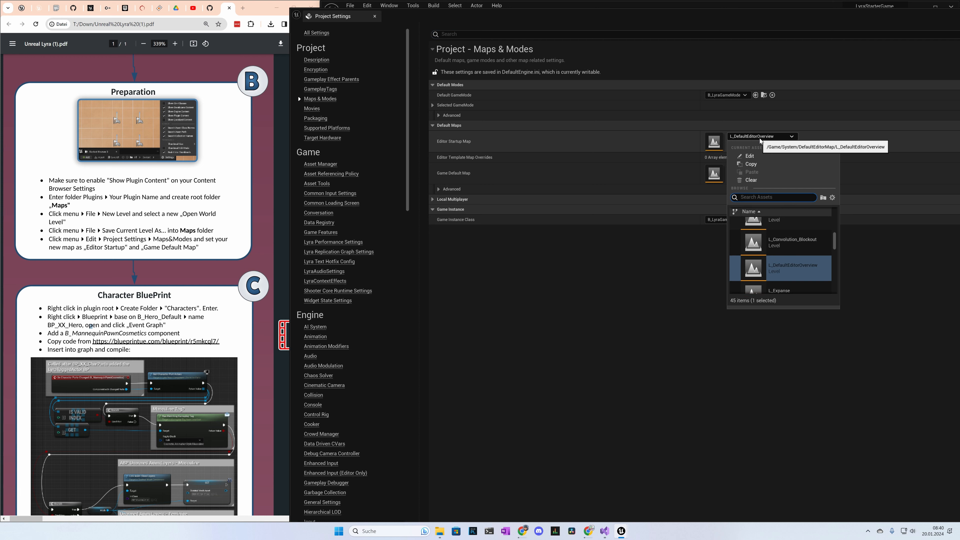
pyautogui.write('5')
pyautogui.click(782, 230)
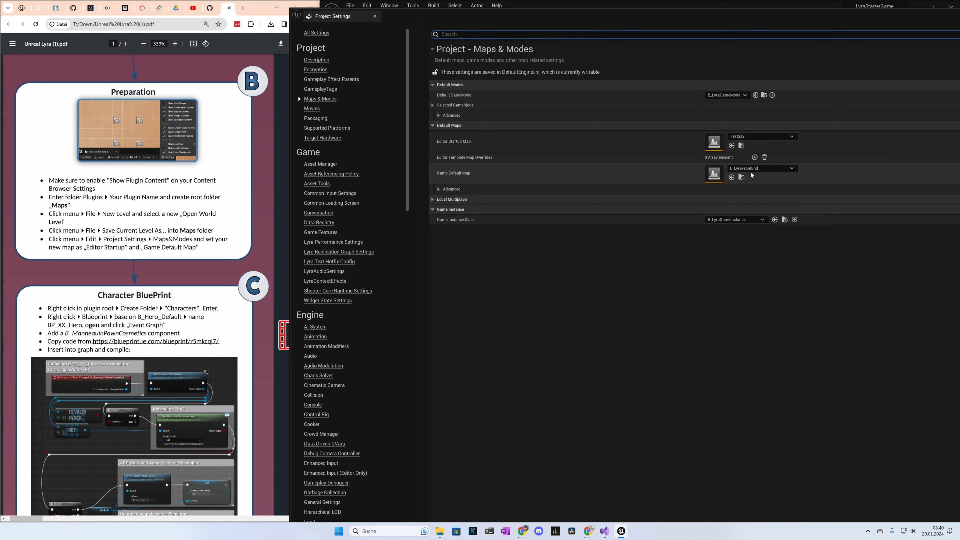
# - Set the Game Default Map to Test532 and close the project settings
pyautogui.click(751, 169)
pyautogui.write('5')
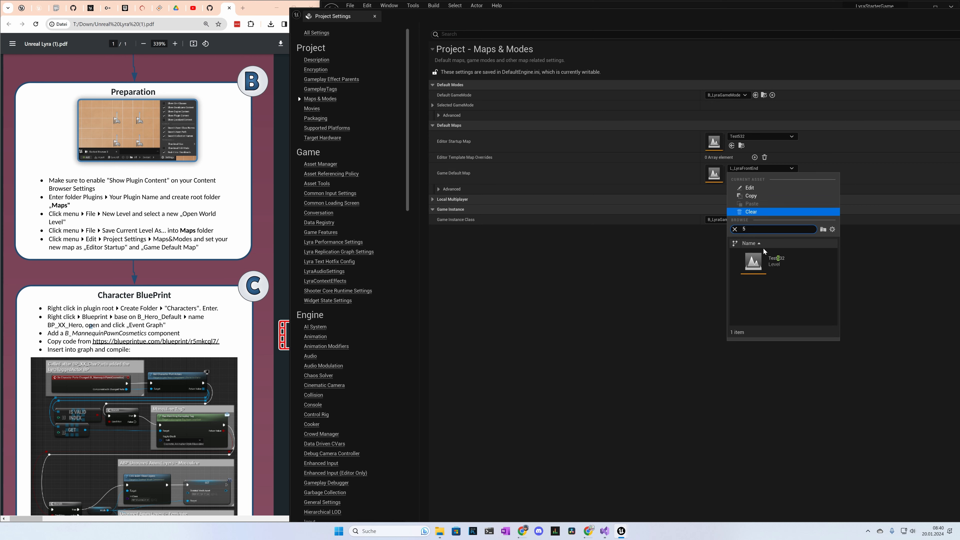
pyautogui.click(782, 261)
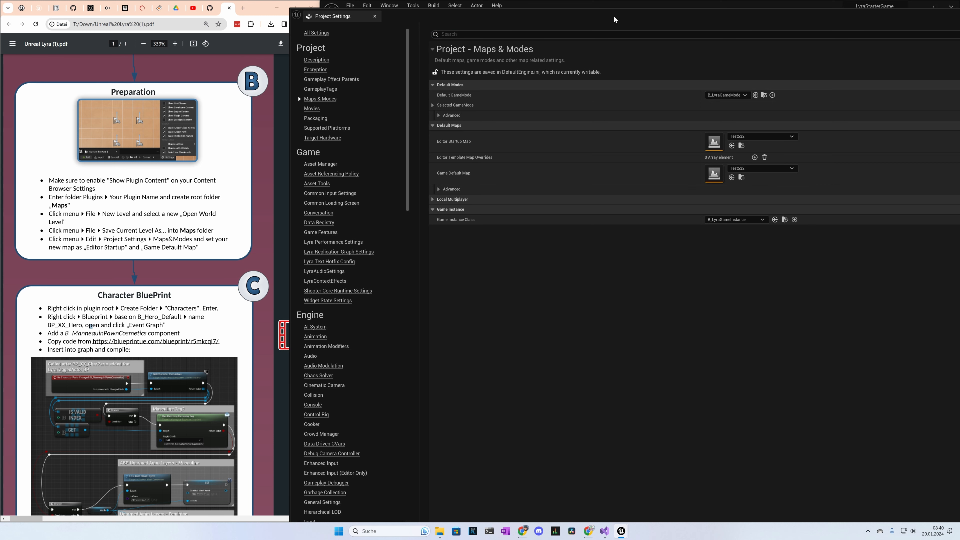
pyautogui.moveTo(809, 21); pyautogui.dragTo(612, 31)
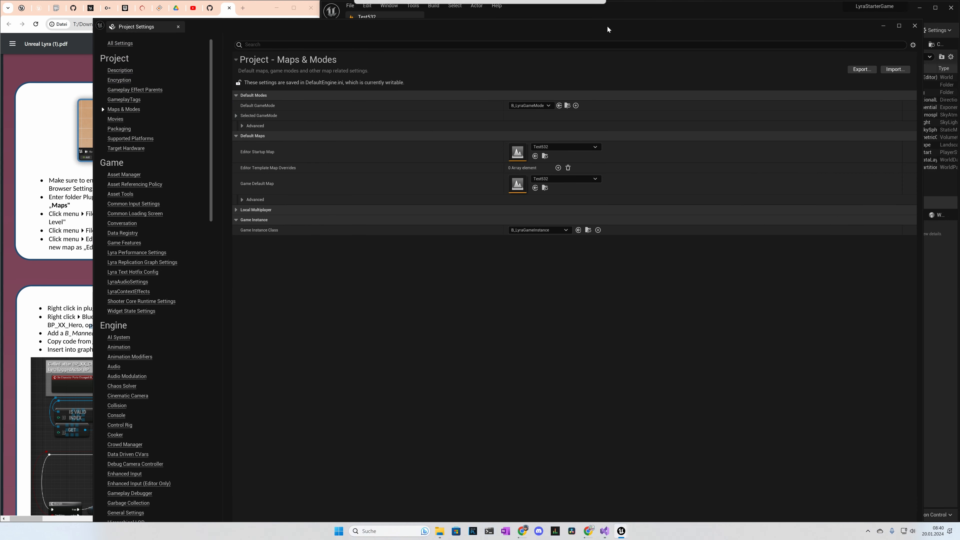
pyautogui.click(914, 26)
# - In the editor preferences, change the Asset Editor Open Location so asset editors dock in the main window, and save all changes
pyautogui.click(367, 6)
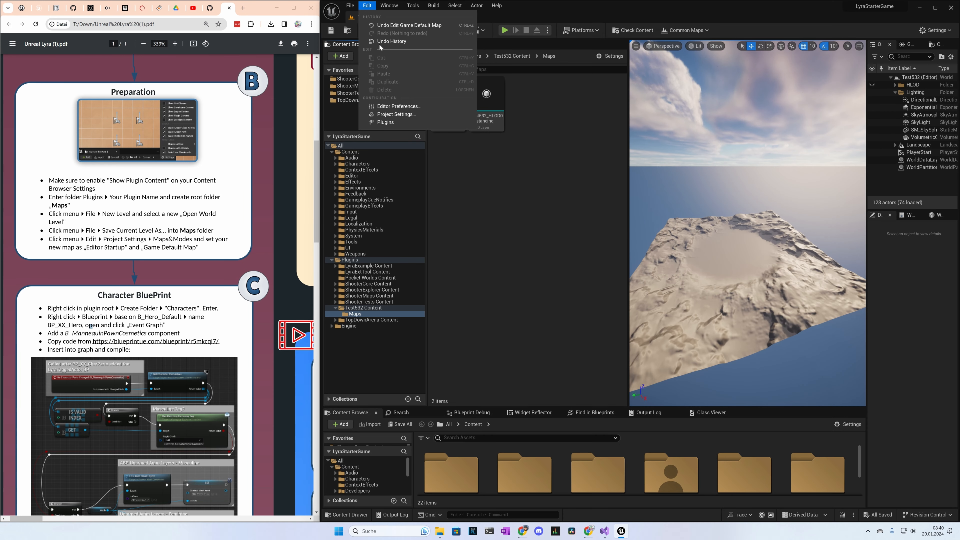
pyautogui.click(387, 106)
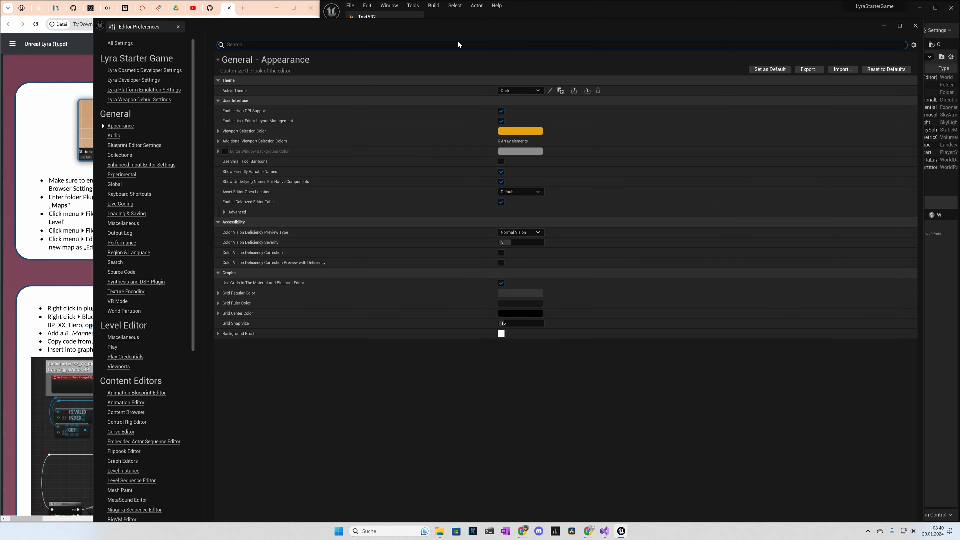
pyautogui.write('open')
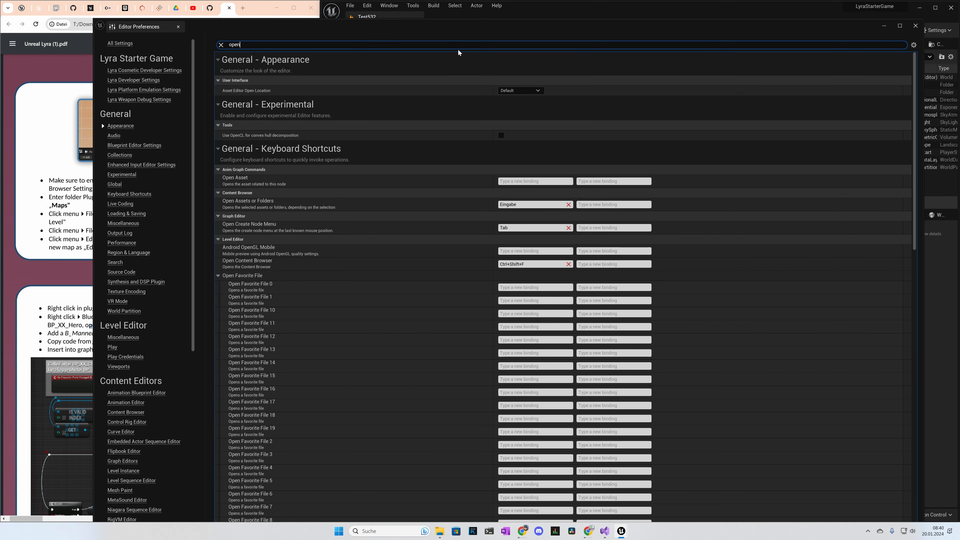
pyautogui.click(506, 90)
pyautogui.click(523, 111)
pyautogui.click(914, 26)
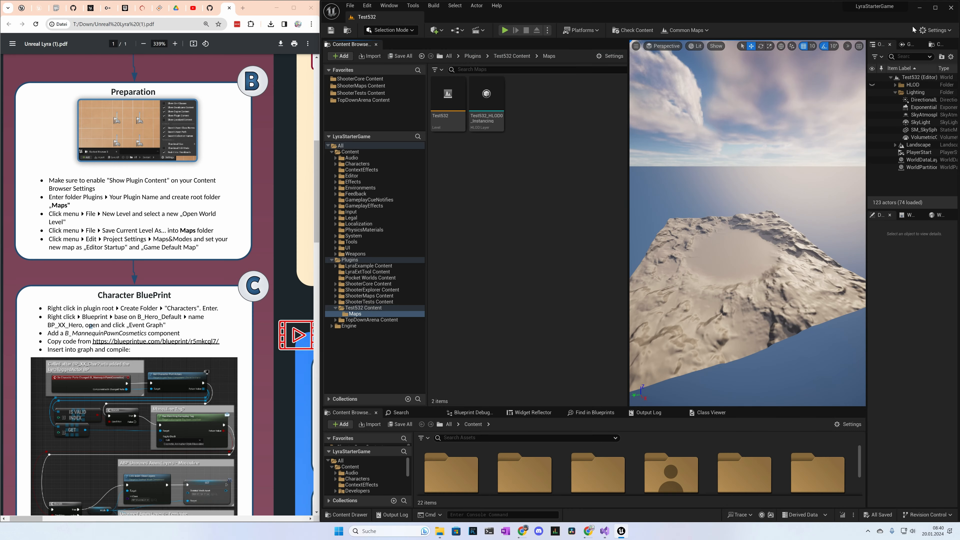
pyautogui.click(350, 6)
pyautogui.click(375, 102)
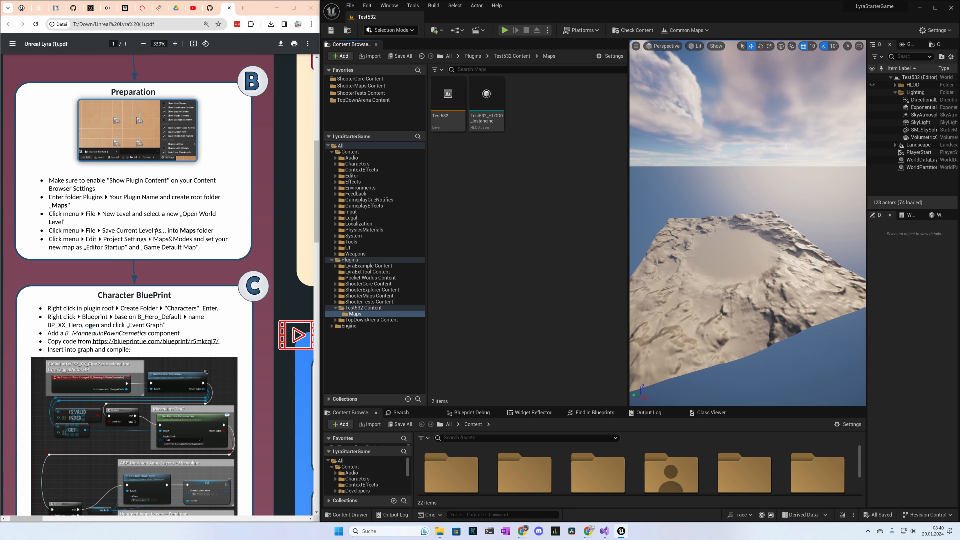
# - Create a folder named Characters in the root of the Test532 plugin content
pyautogui.scroll(-4, 140, 298)
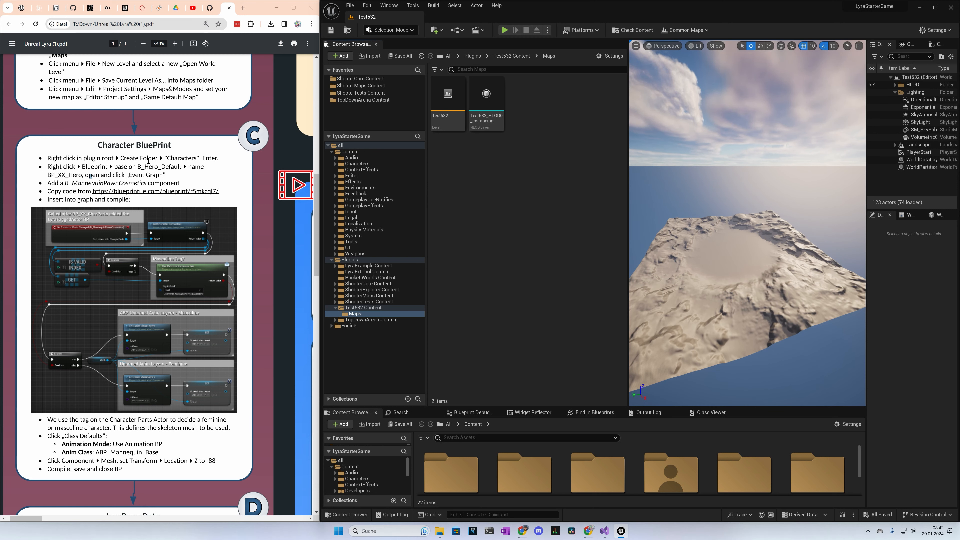
pyautogui.click(358, 307)
pyautogui.rightClick(522, 183)
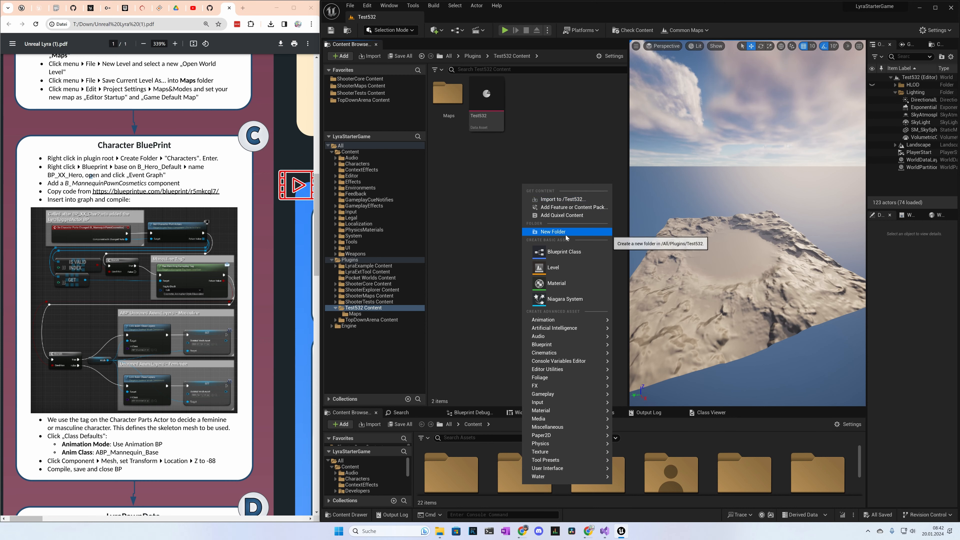
pyautogui.click(555, 232)
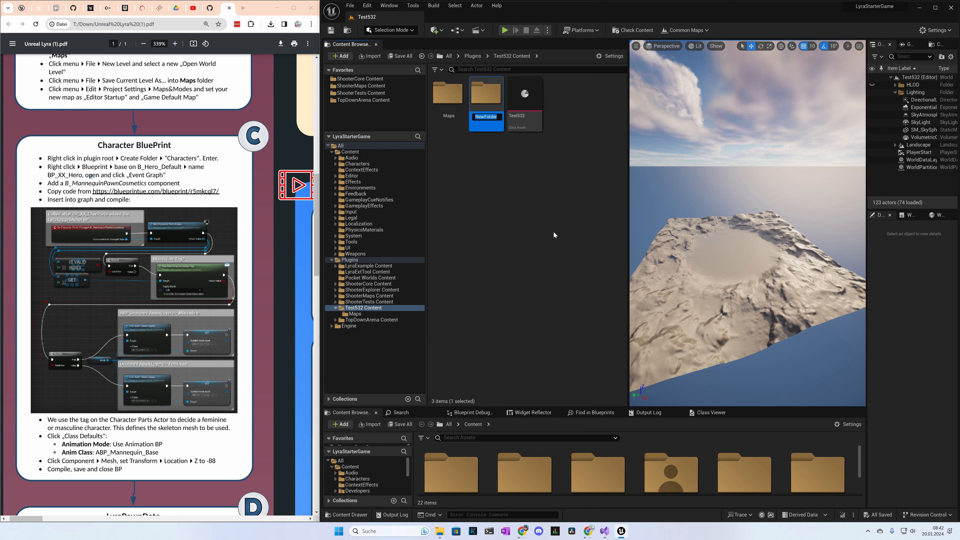
pyautogui.write('Character')
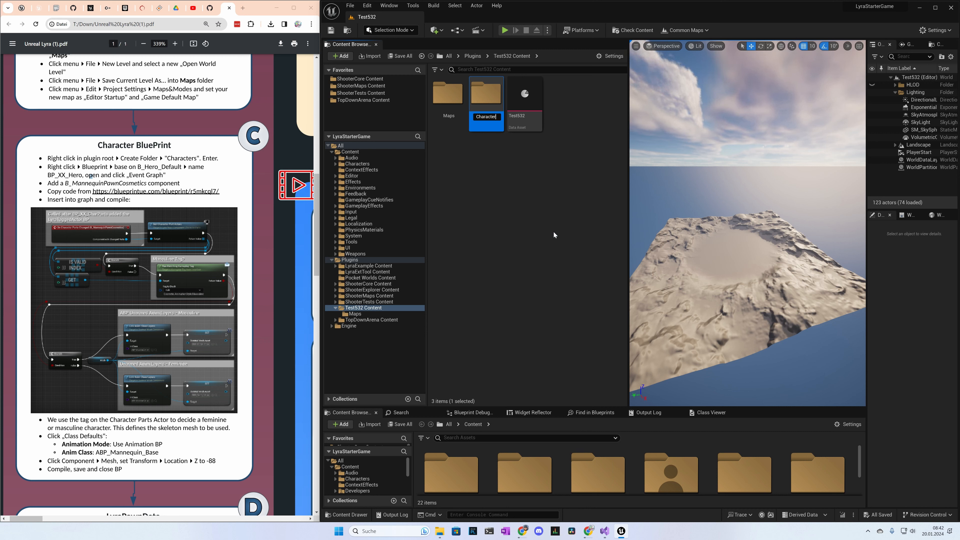
pyautogui.write('s')
pyautogui.press('Return')
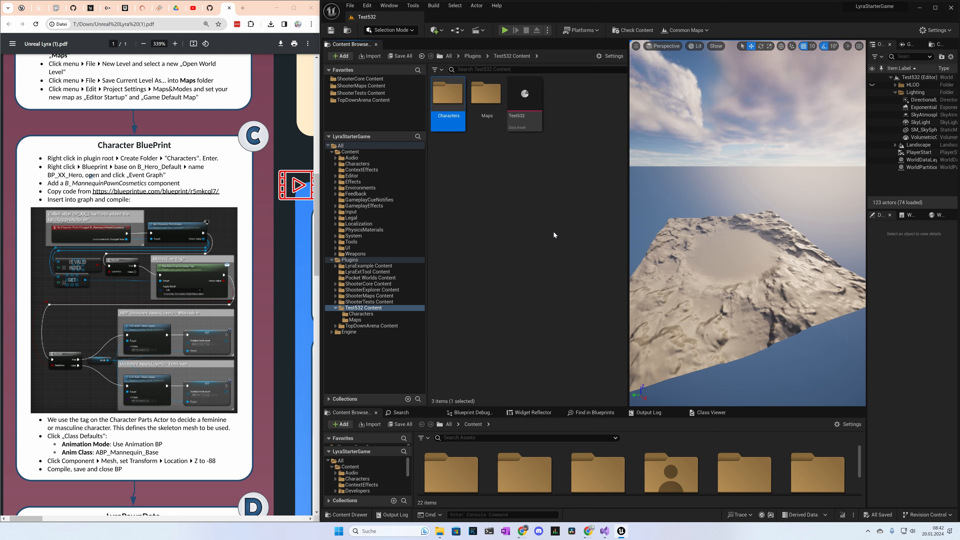
# - In the Characters folder, create a Blueprint class based on B_Hero_Default and name it BP_Test_Hero
pyautogui.press('Return')
pyautogui.rightClick(486, 145)
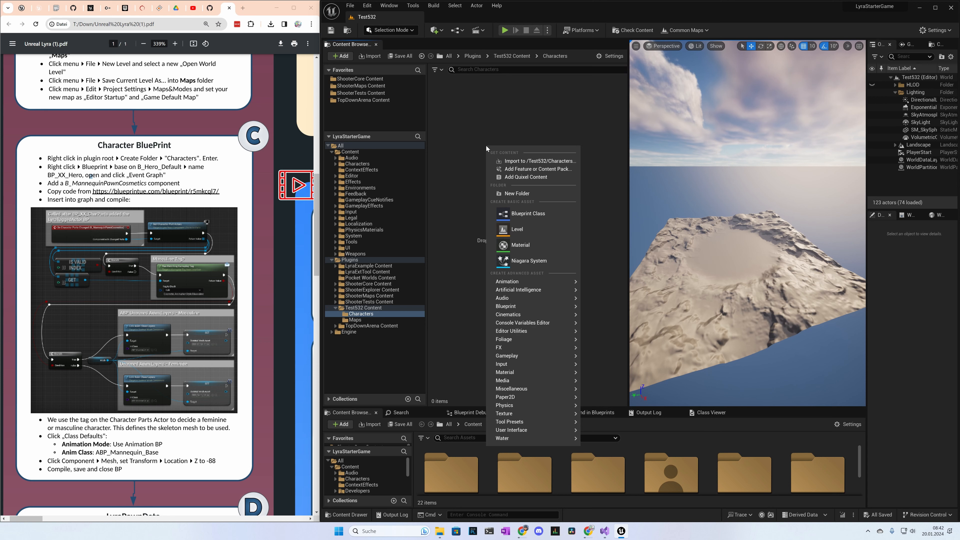
pyautogui.click(520, 214)
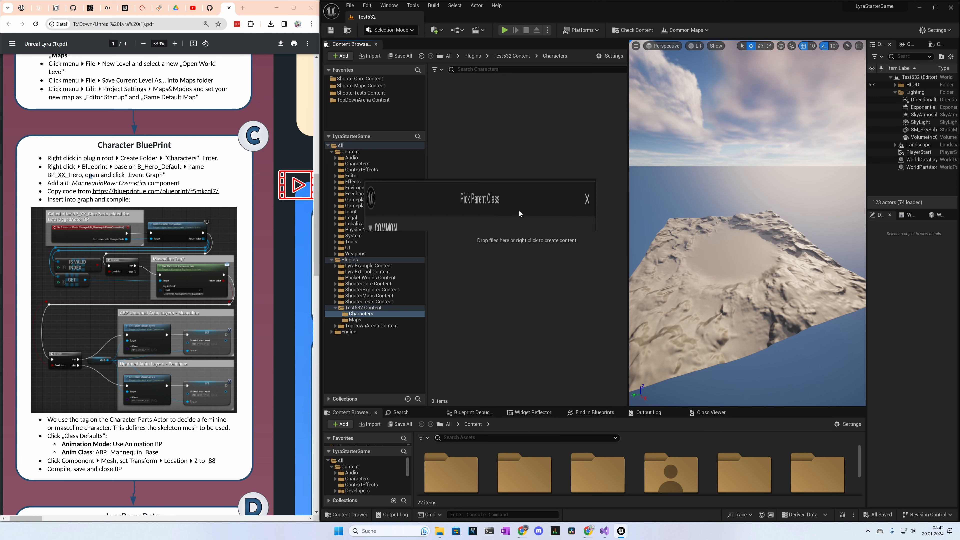
pyautogui.click(390, 306)
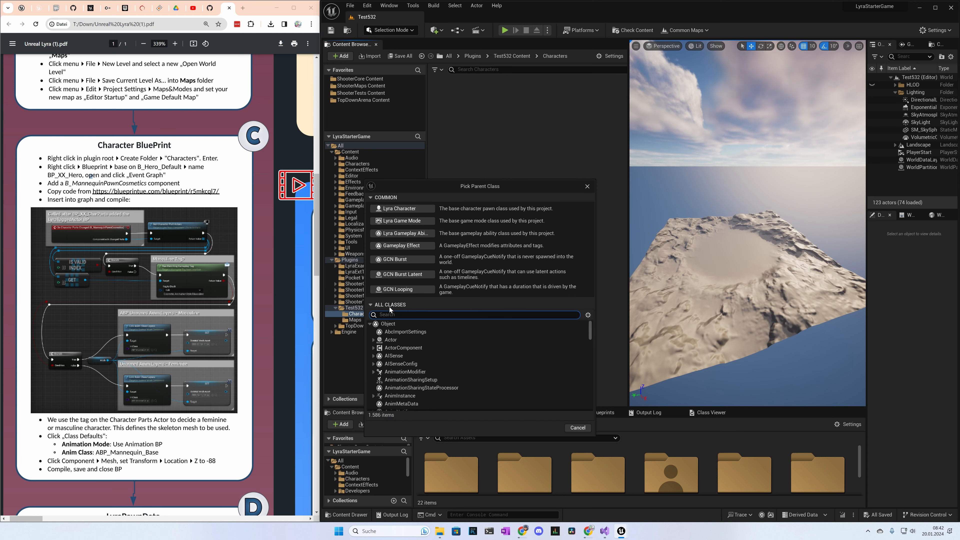
pyautogui.write('b_hero')
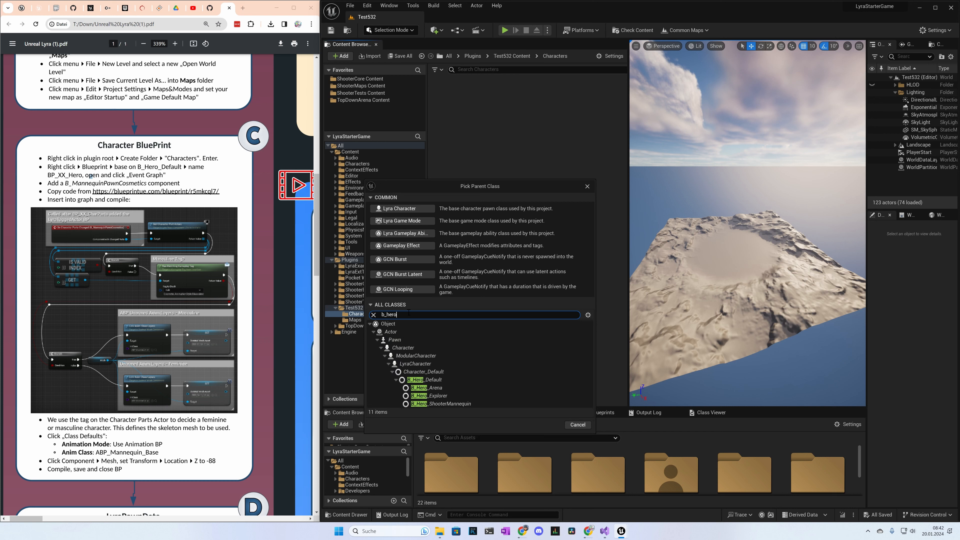
pyautogui.click(420, 381)
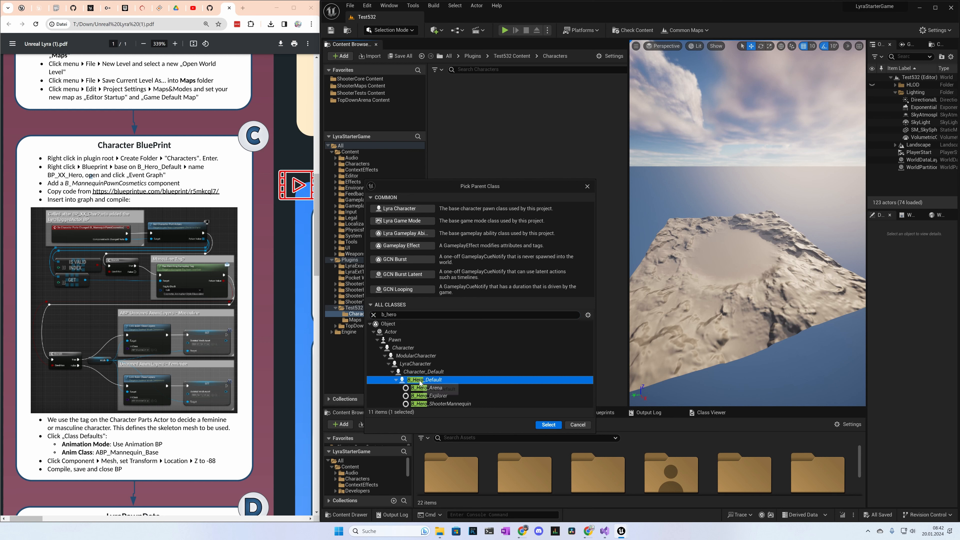
pyautogui.click(548, 425)
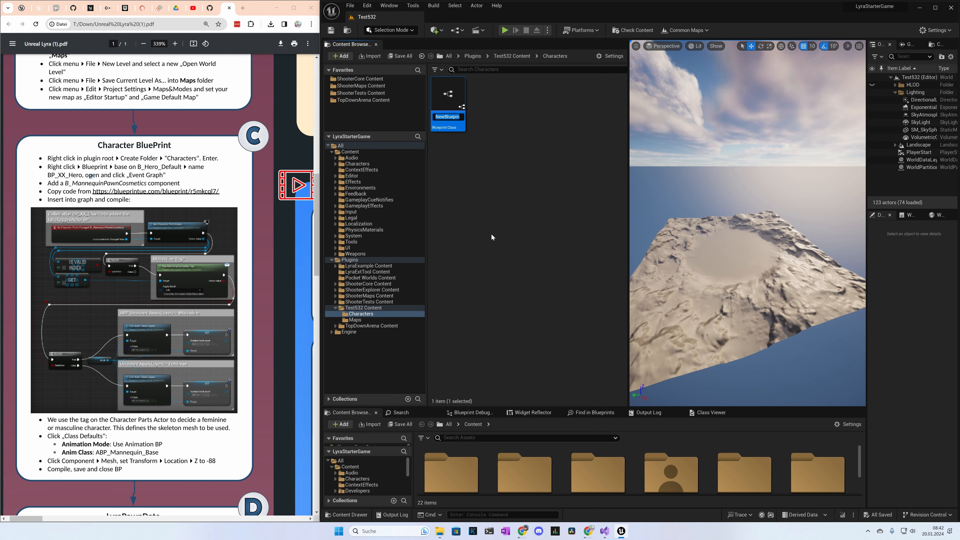
pyautogui.write('BP')
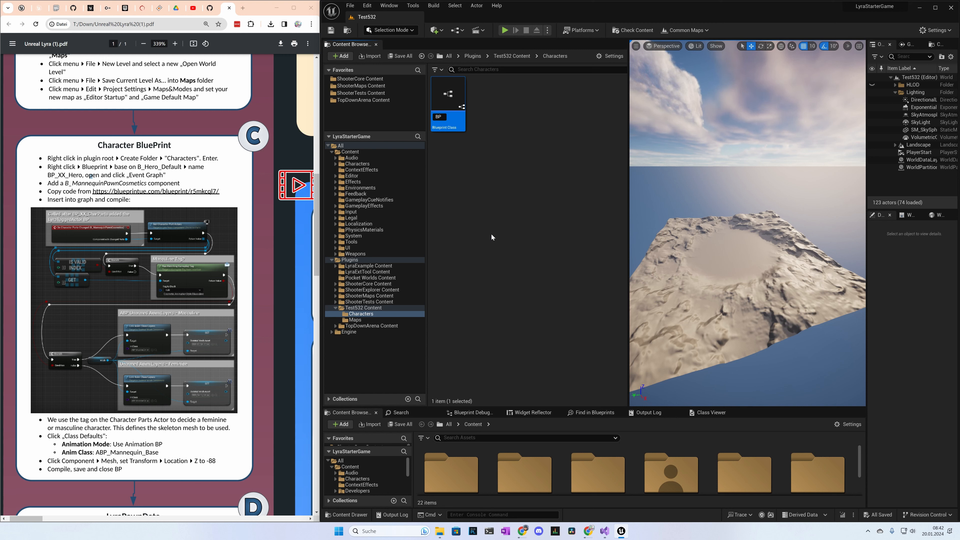
pyautogui.write('_Test')
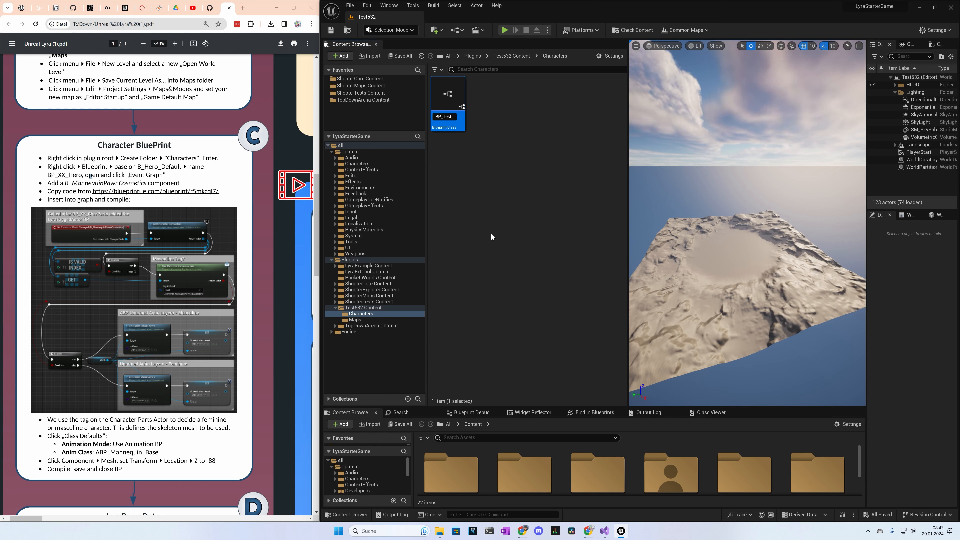
pyautogui.write('_Hero')
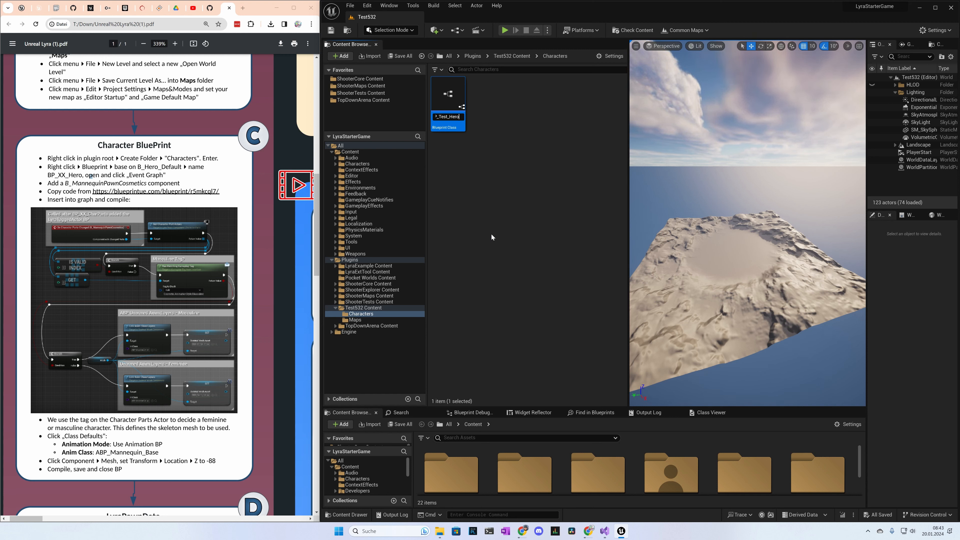
pyautogui.press('Return')
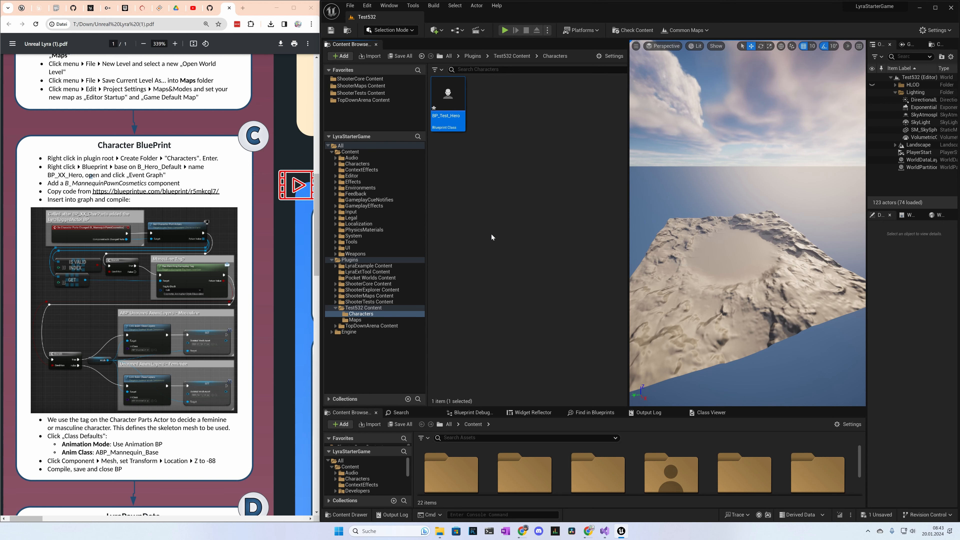
# - Open BP_Test_Hero on its event graph and add a B_MannequinPawnCosmetics component
pyautogui.doubleClick(447, 92)
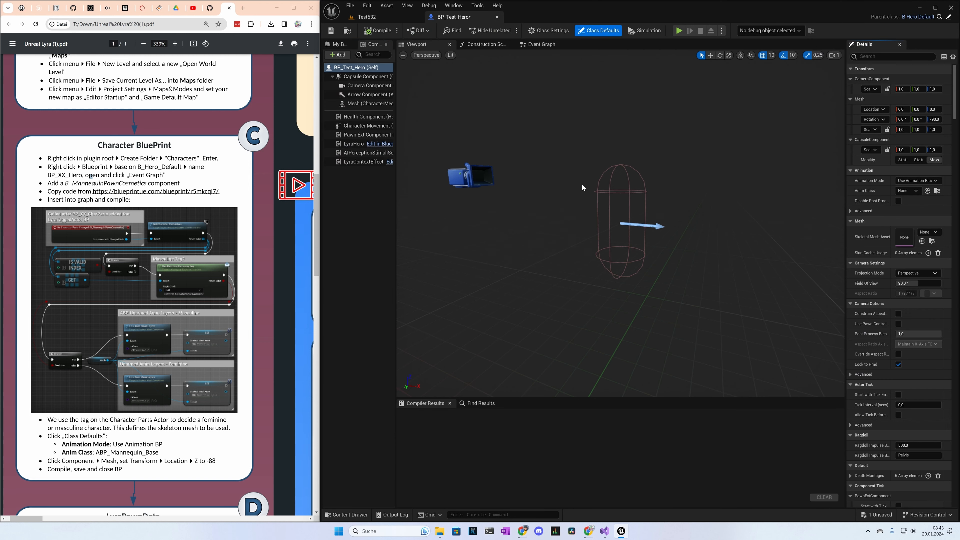
pyautogui.click(538, 49)
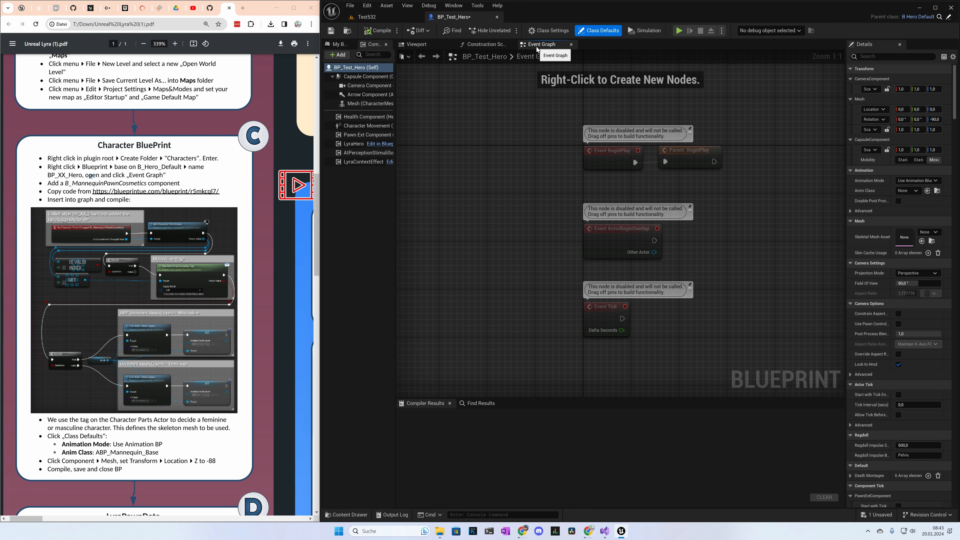
pyautogui.click(338, 56)
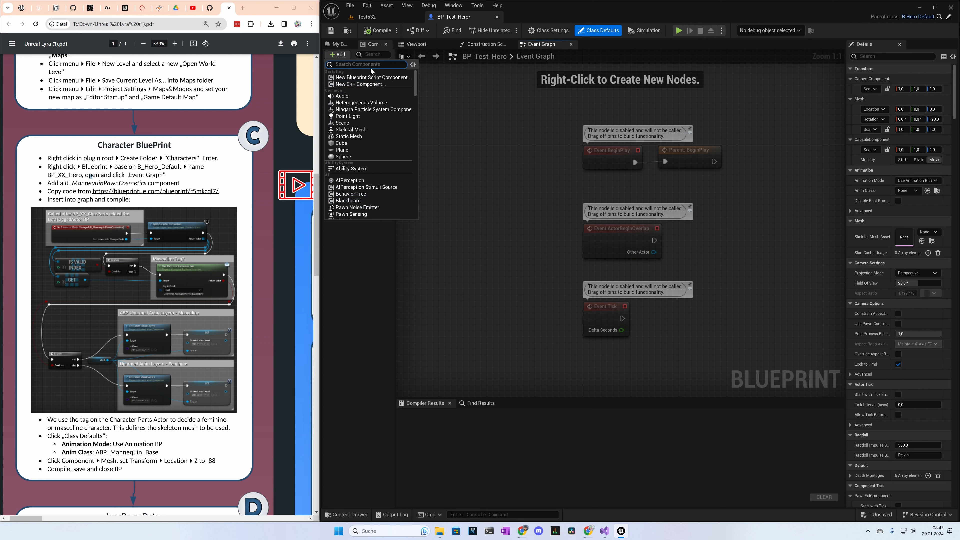
pyautogui.write('me')
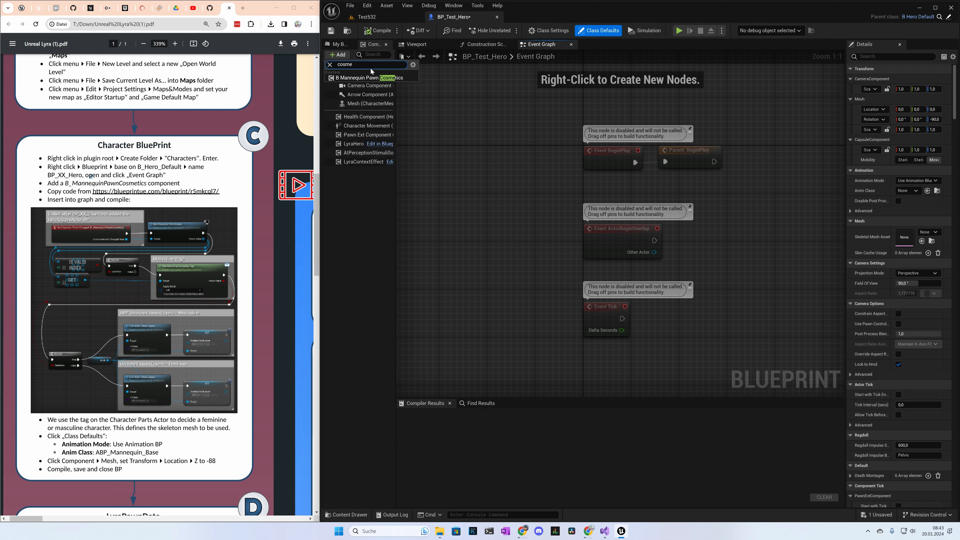
pyautogui.click(380, 78)
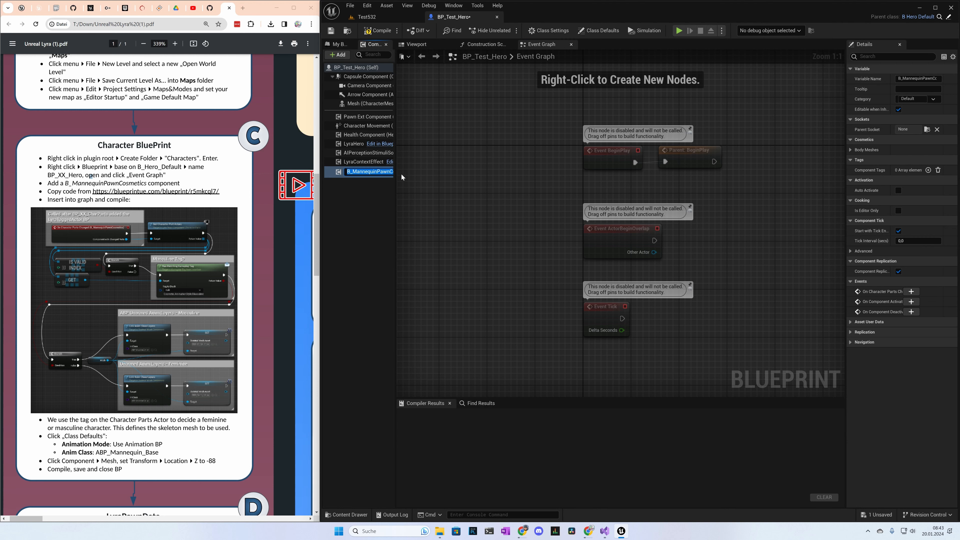
pyautogui.click(452, 178)
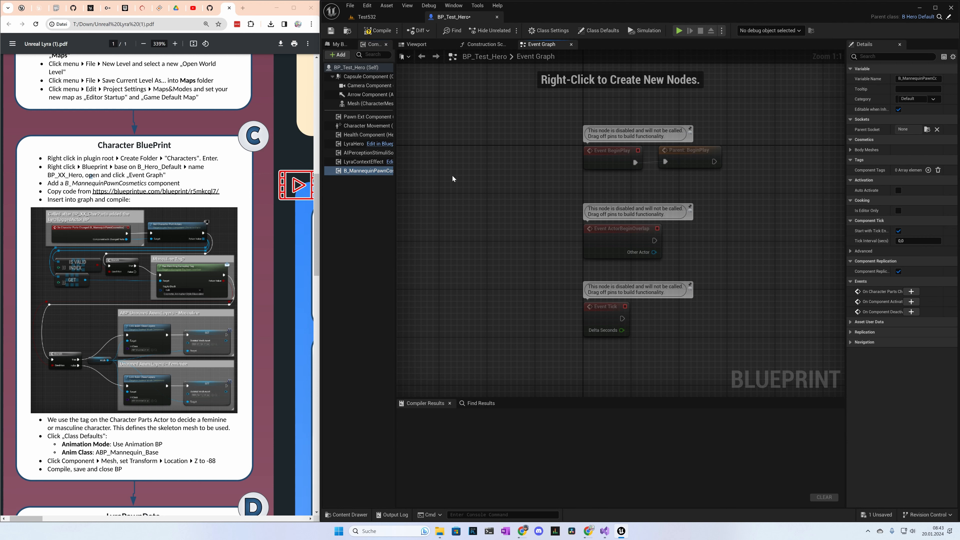
# - Return to the event graph and widen the component list so the full component names are readable
pyautogui.doubleClick(355, 173)
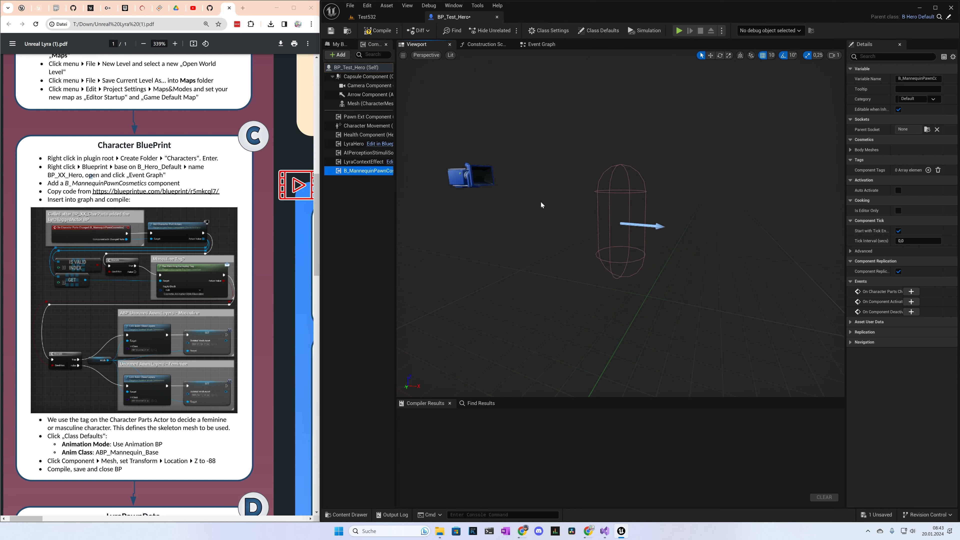
pyautogui.click(537, 44)
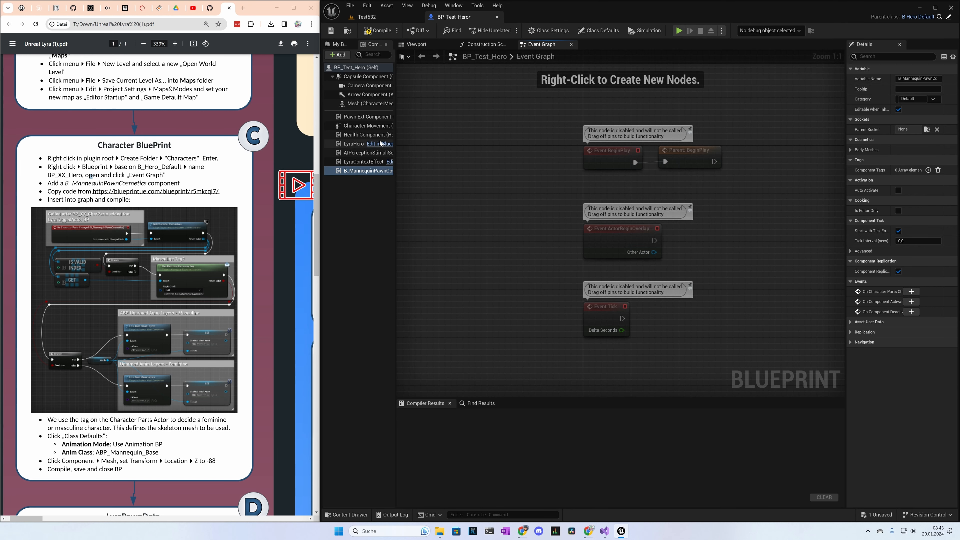
pyautogui.moveTo(396, 142); pyautogui.dragTo(499, 144)
pyautogui.moveTo(609, 237); pyautogui.dragTo(553, 231, button='right')
# - Follow the blueprintue.com link in the PDF instructions and copy the LyraCharacter - OnCharacterPartsChanged blueprint code
pyautogui.click(161, 192)
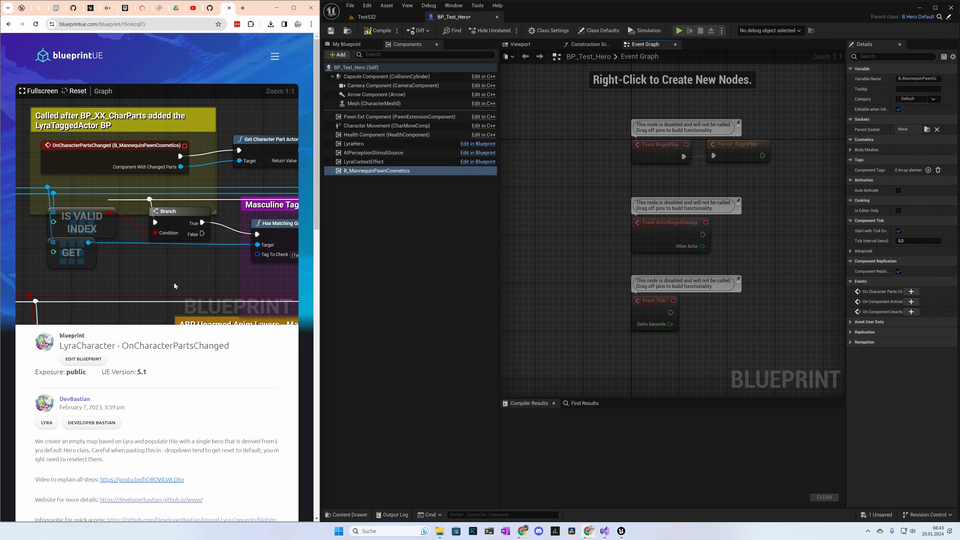
pyautogui.scroll(-8, 181, 268)
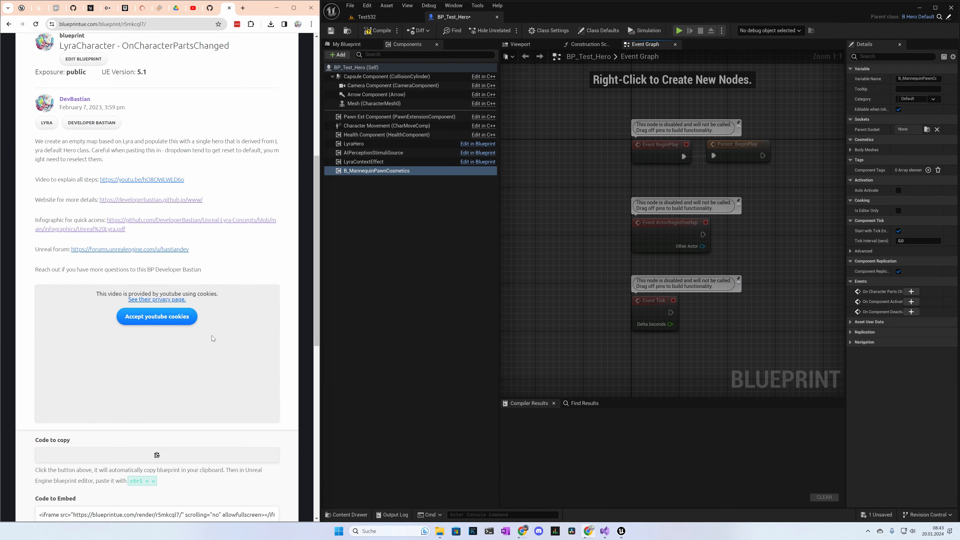
pyautogui.scroll(-3, 212, 336)
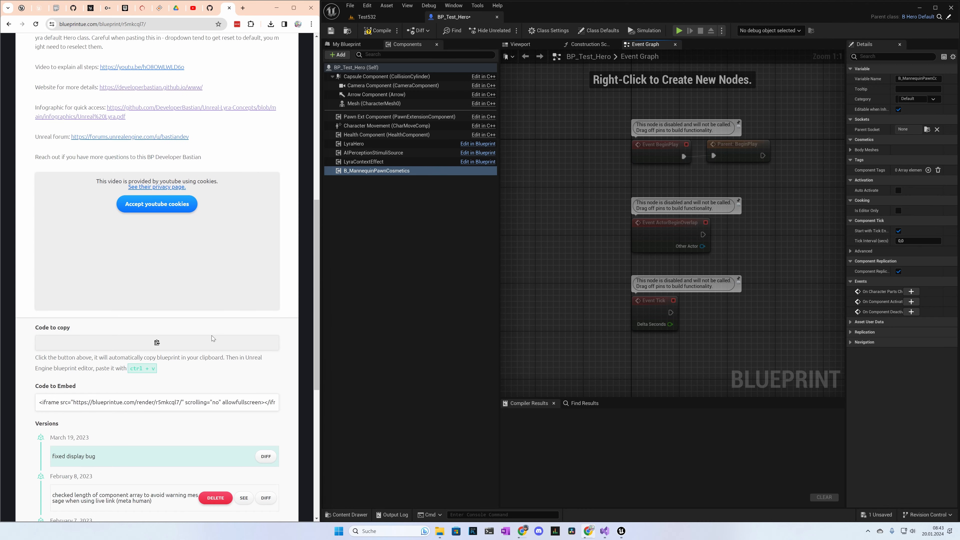
pyautogui.click(157, 343)
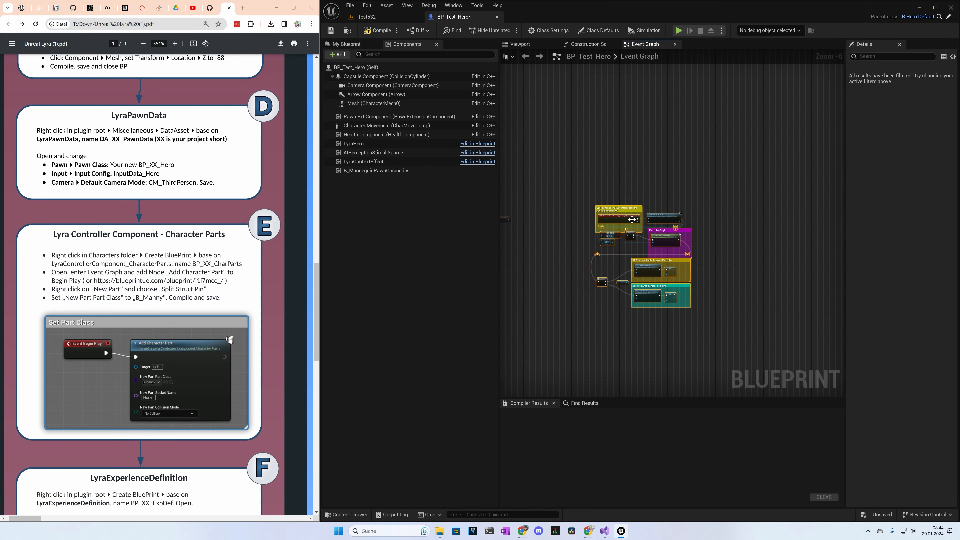
# - In the pasted graph, set In Class of the masculine Link Anim Class Layers node to ABP_UnarmedAnimLayers
pyautogui.scroll(5, 632, 220)
pyautogui.moveTo(654, 206); pyautogui.dragTo(648, 170, button='right')
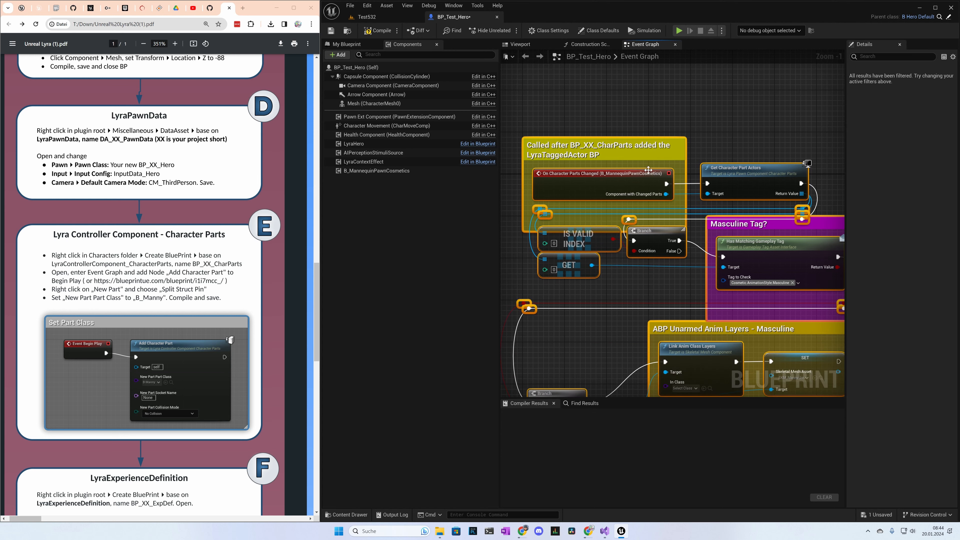
pyautogui.click(635, 296)
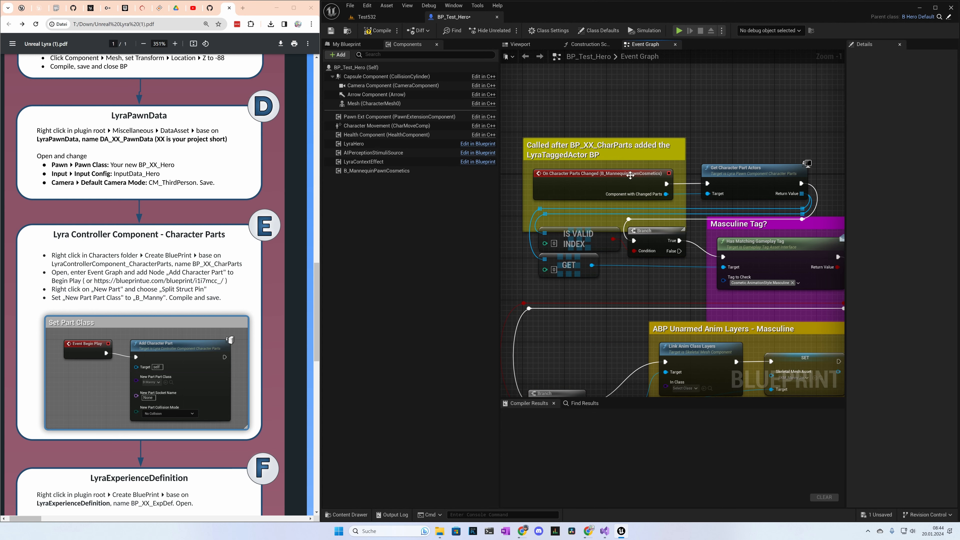
pyautogui.moveTo(743, 114); pyautogui.dragTo(722, 86, button='right')
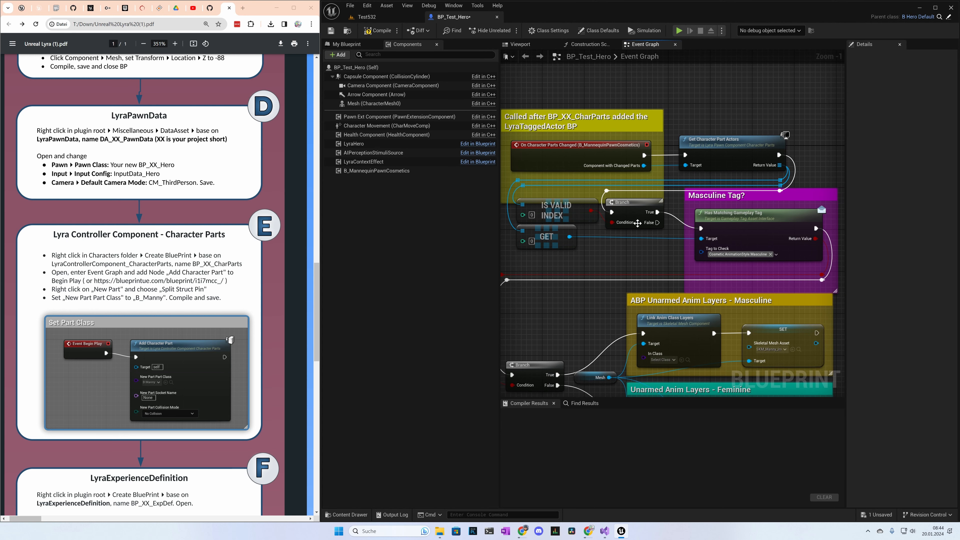
pyautogui.moveTo(608, 252); pyautogui.dragTo(566, 142, button='right')
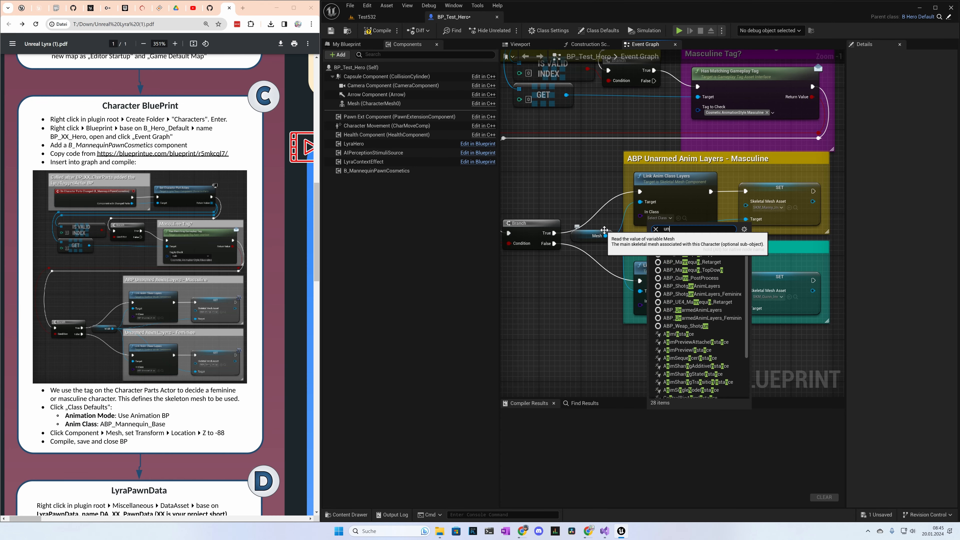
pyautogui.write('arme')
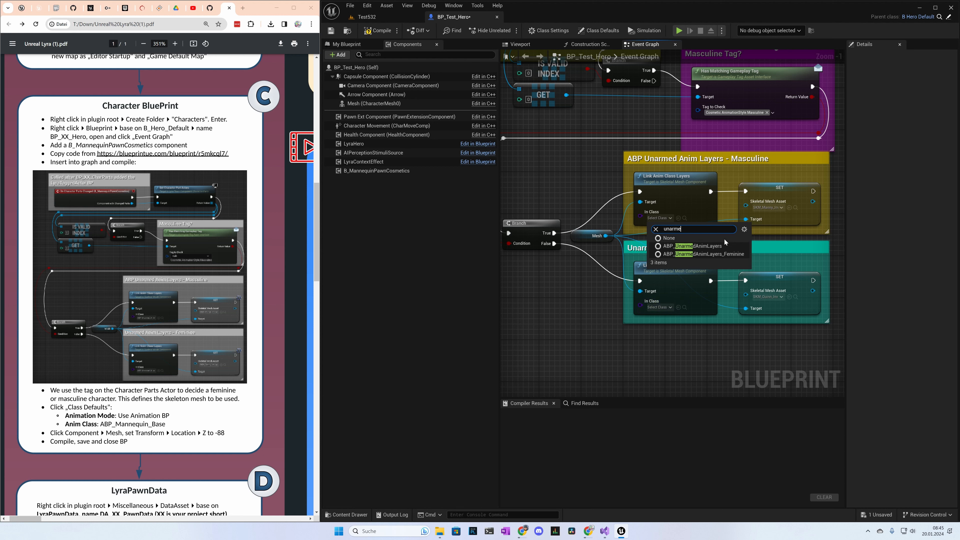
pyautogui.click(704, 247)
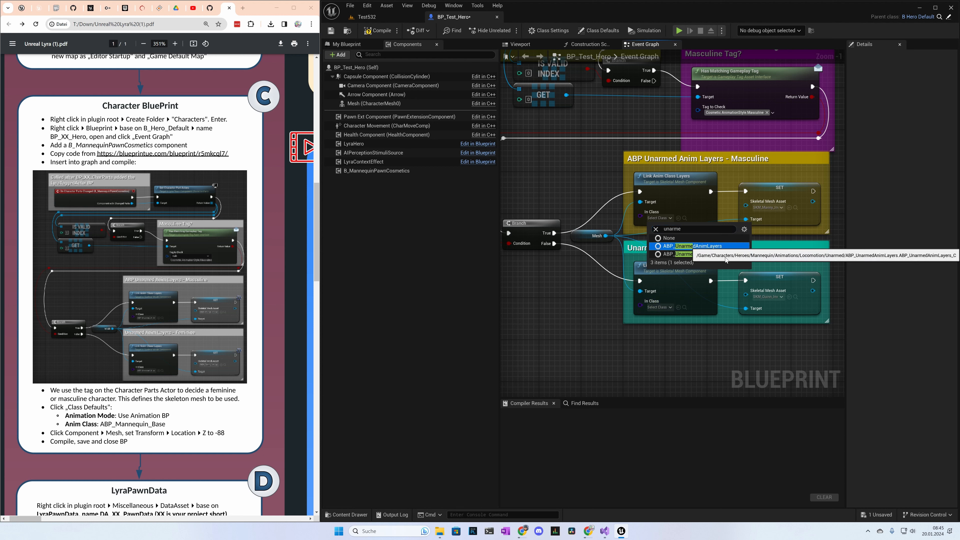
pyautogui.press('Return')
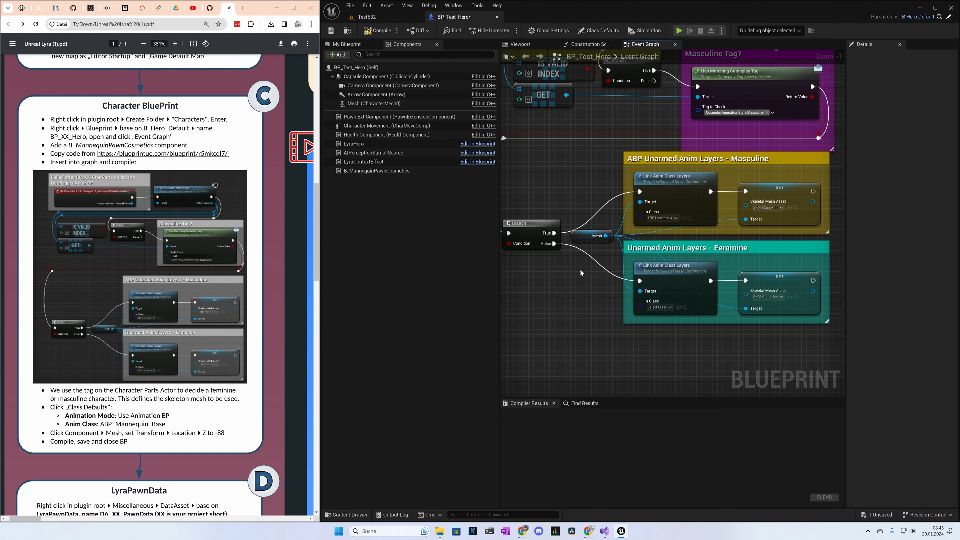
# - Set In Class of the feminine Link Anim Class Layers node to ABP_UnarmedAnimLayers_Feminine and compile the blueprint
pyautogui.click(660, 307)
pyautogui.write('unarm')
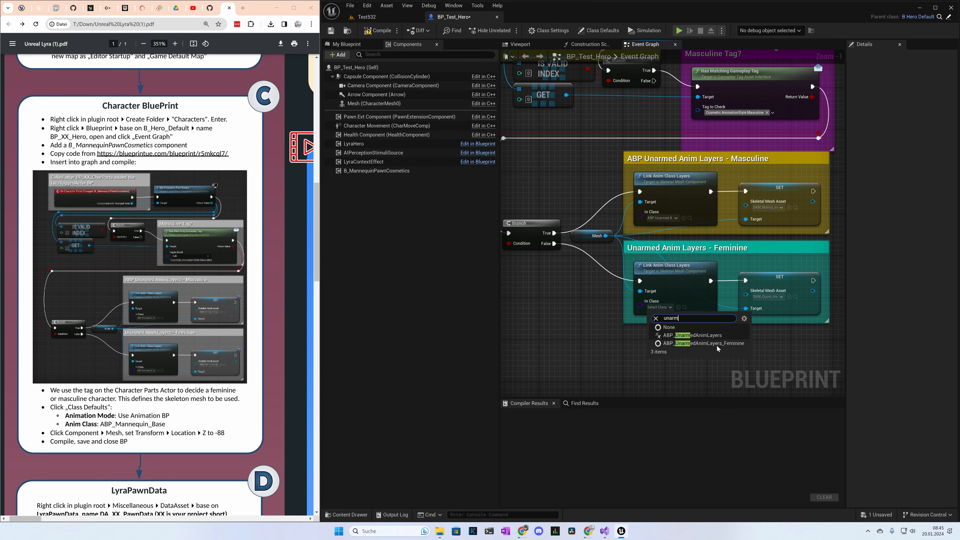
pyautogui.click(710, 343)
pyautogui.moveTo(581, 320); pyautogui.dragTo(660, 371, button='right')
pyautogui.click(378, 30)
pyautogui.moveTo(713, 159); pyautogui.dragTo(635, 205, button='right')
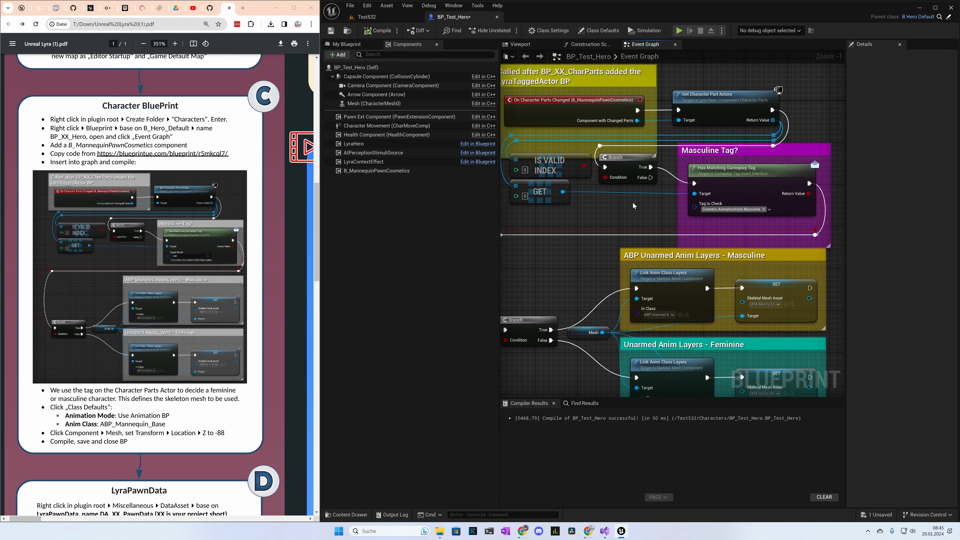
# - In the class defaults of BP_Test_Hero, set the Anim Class to ABP_Mannequin_Base
pyautogui.scroll(-3, 108, 373)
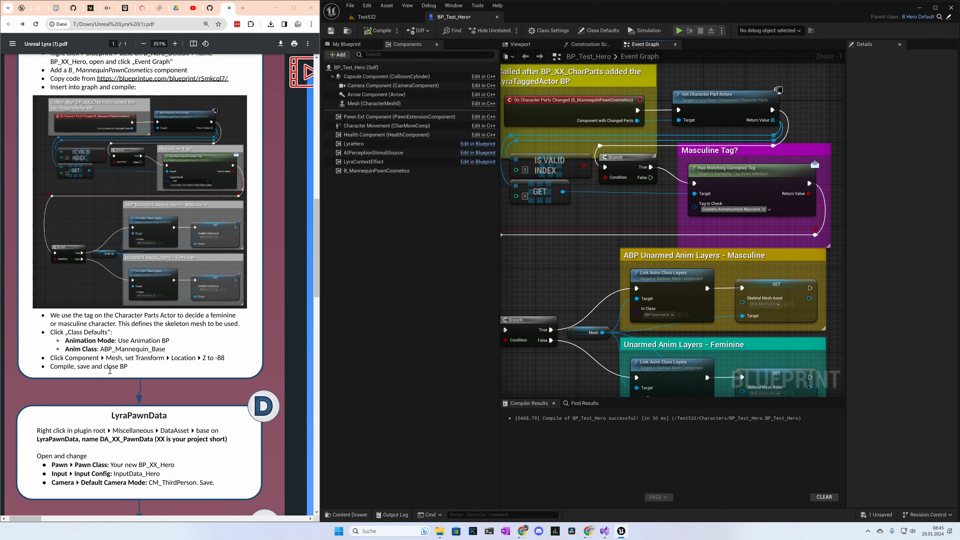
pyautogui.click(613, 32)
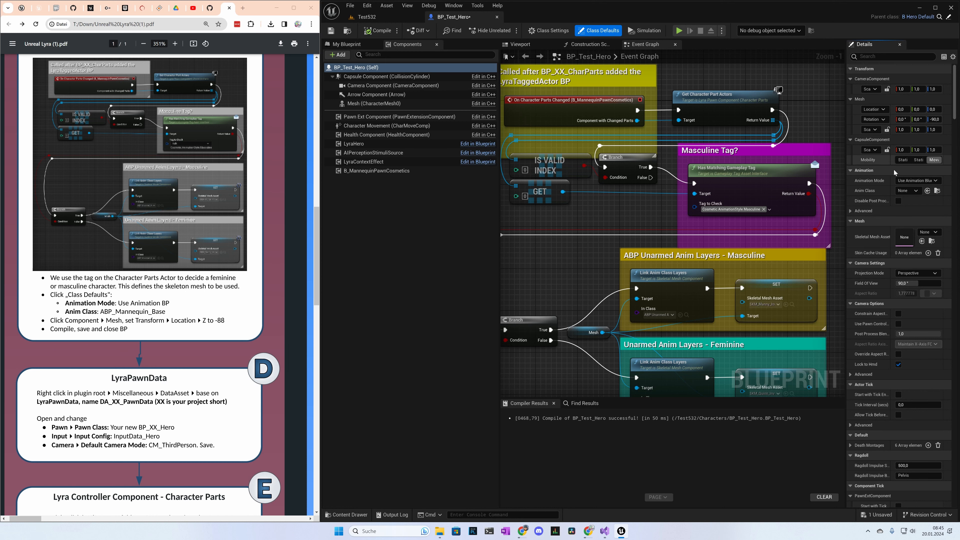
pyautogui.moveTo(846, 166); pyautogui.dragTo(724, 167)
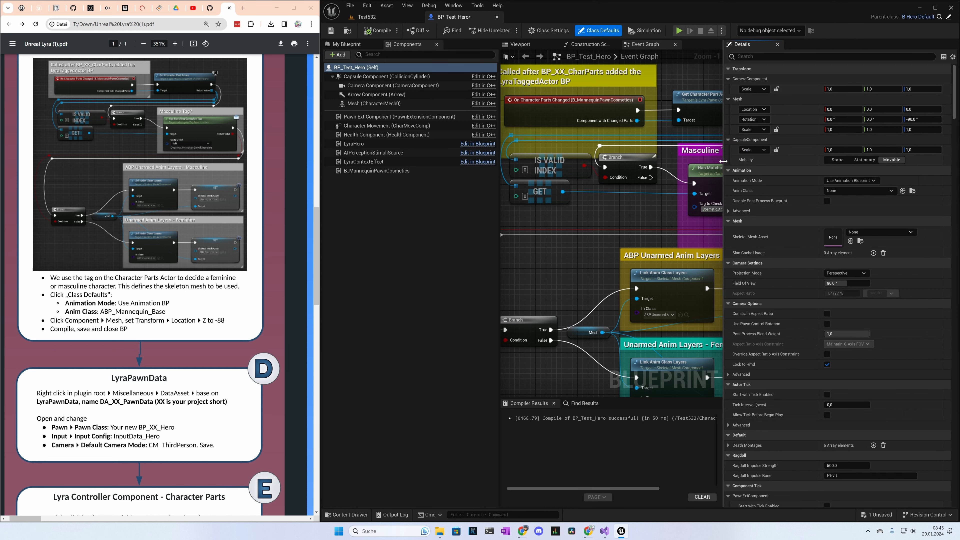
pyautogui.click(853, 191)
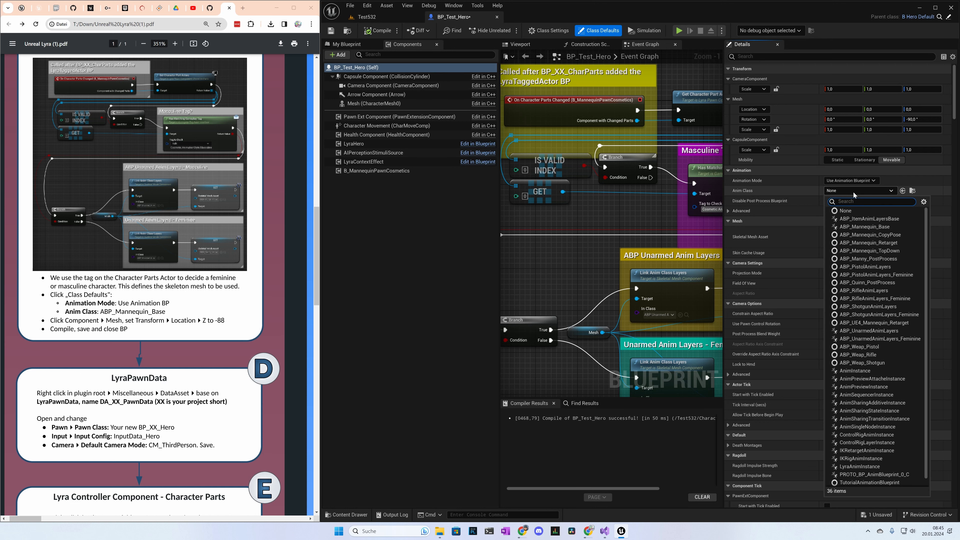
pyautogui.write('_base')
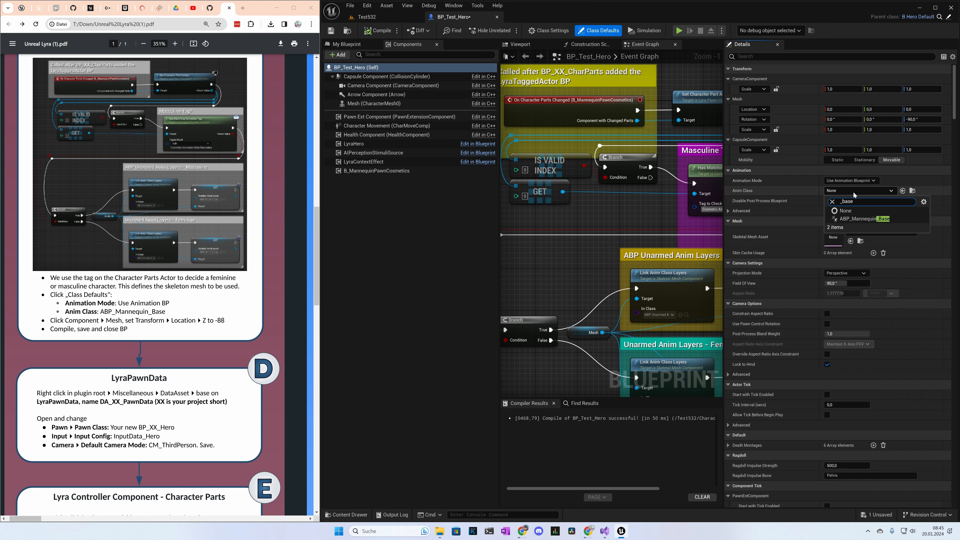
pyautogui.click(866, 218)
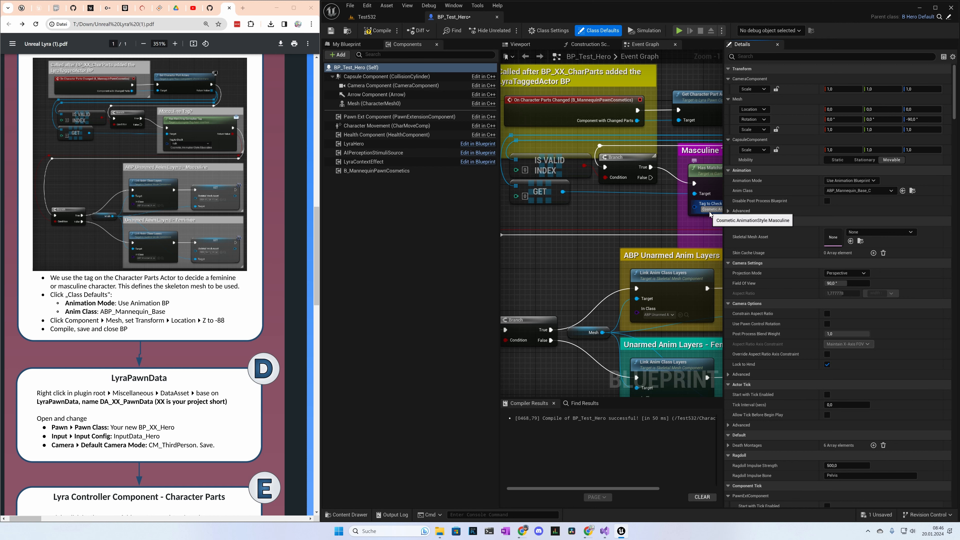
# - Set the Z location of the Mesh (CharacterMesh0) component to -88
pyautogui.moveTo(724, 212); pyautogui.dragTo(674, 212)
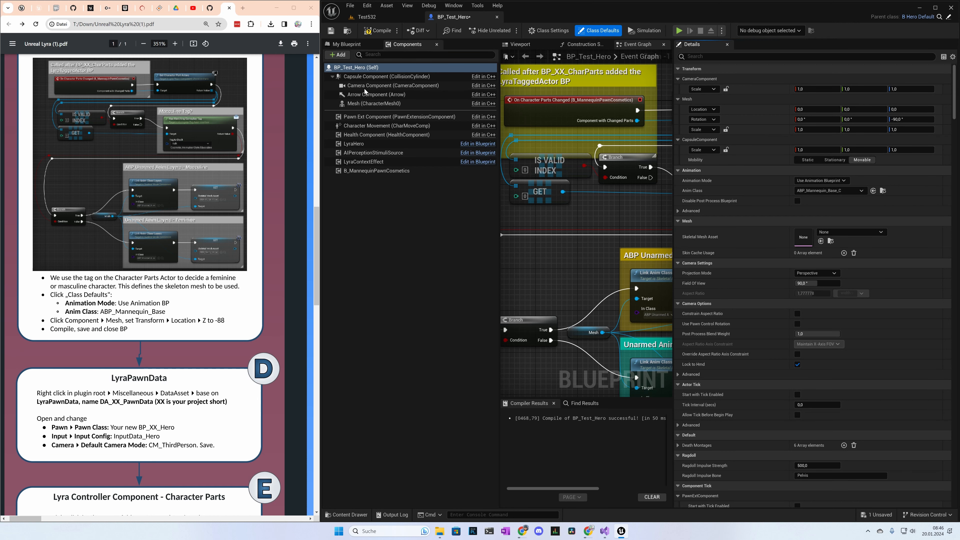
pyautogui.click(365, 104)
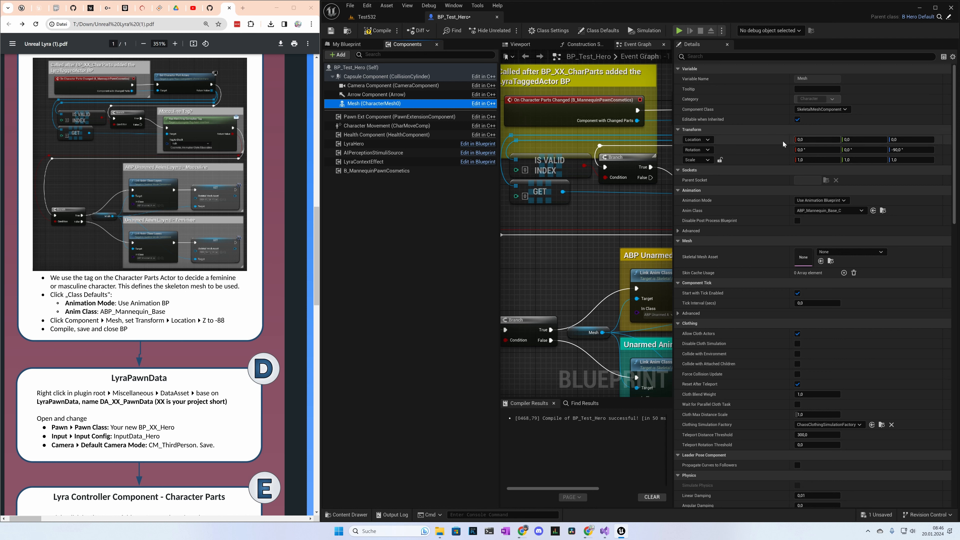
pyautogui.click(906, 140)
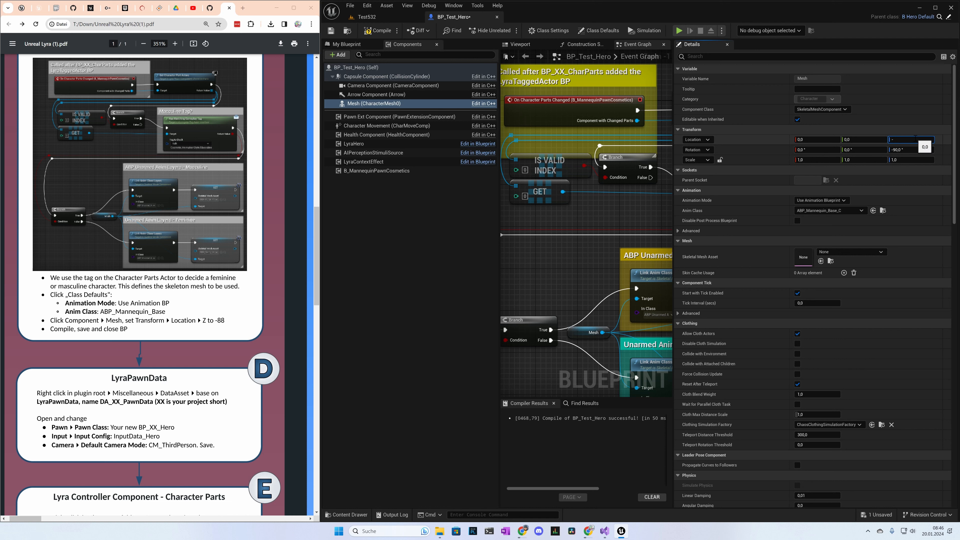
pyautogui.press('Return')
# - Compile, save and close the BP_Test_Hero blueprint
pyautogui.click(378, 30)
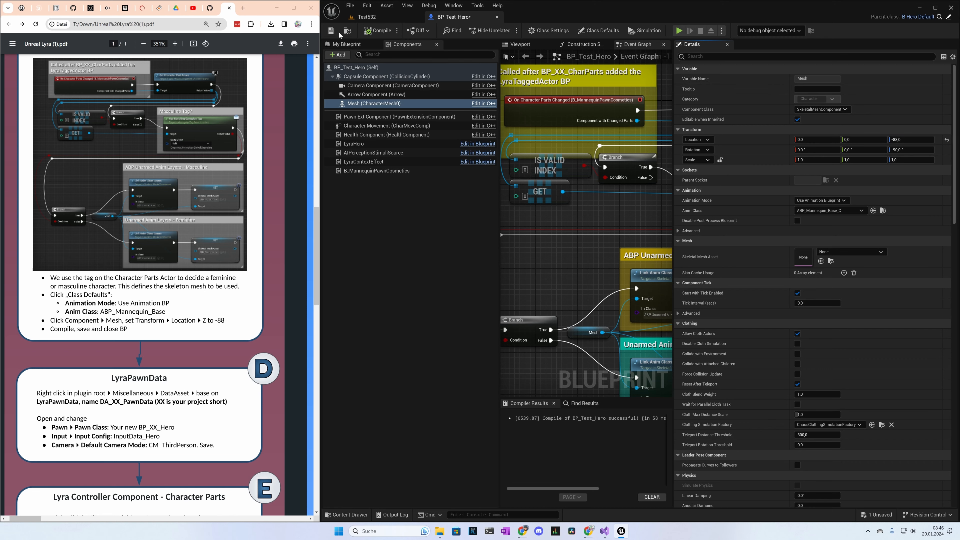
pyautogui.click(332, 30)
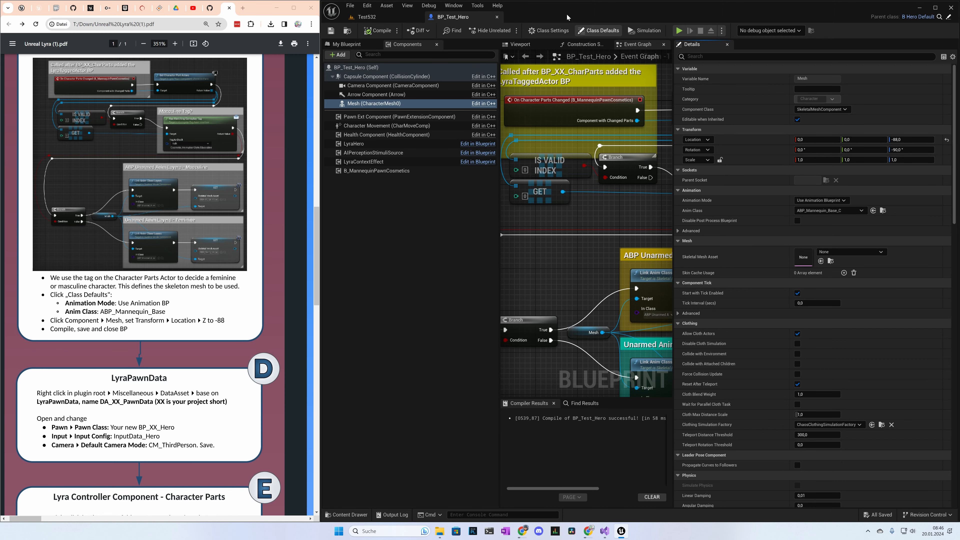
pyautogui.click(497, 17)
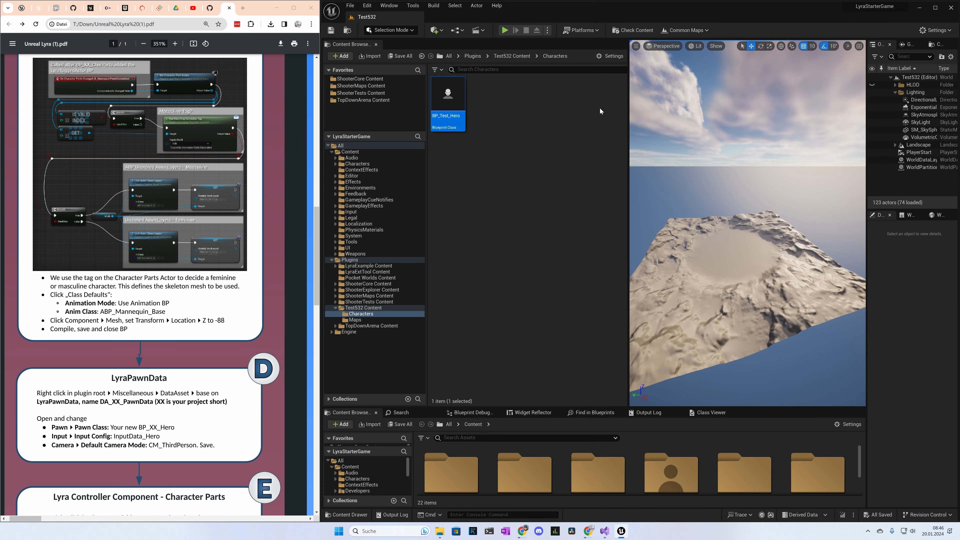
pyautogui.click(539, 198)
# - Following section D of the PDF, bring up the Miscellaneous asset types for a new asset in the Test532 Content folder
pyautogui.scroll(-6, 111, 357)
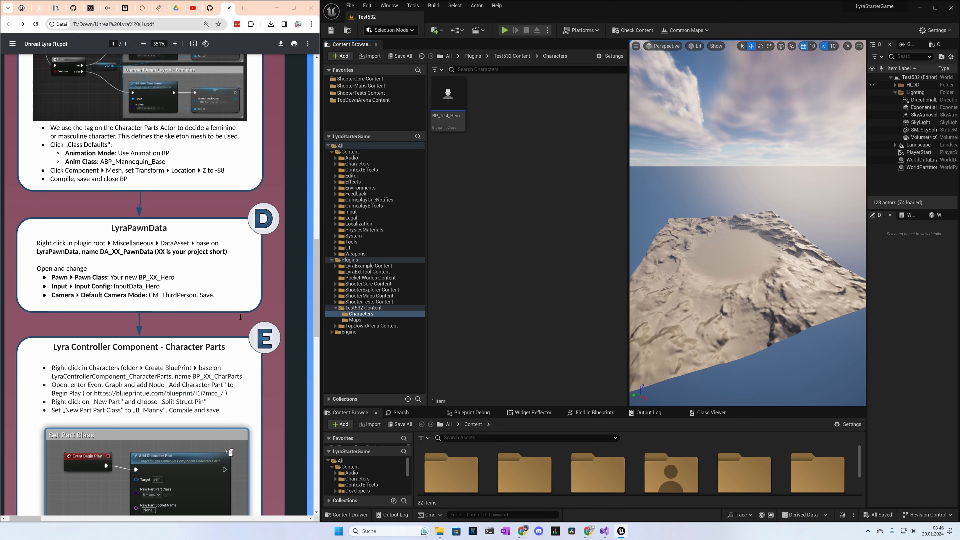
pyautogui.scroll(1, 118, 282)
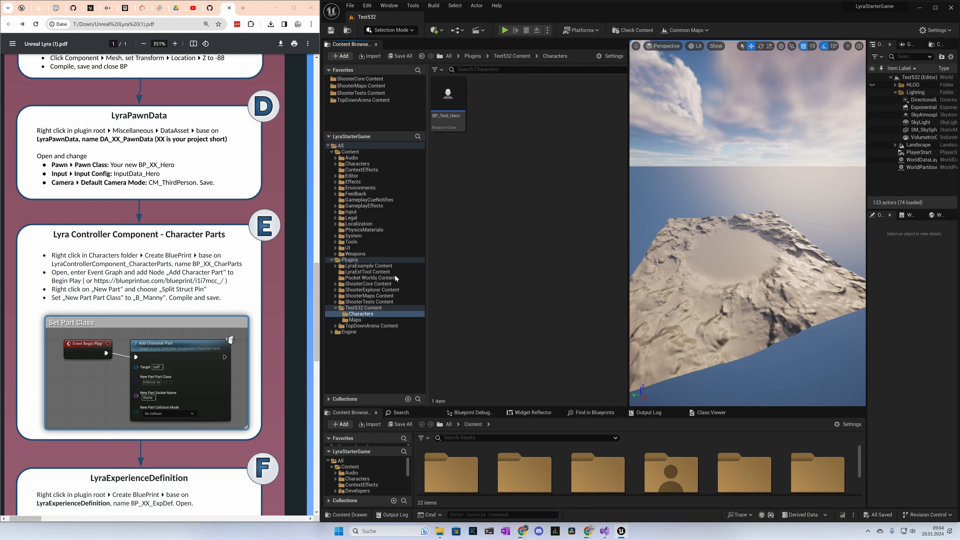
pyautogui.click(359, 308)
pyautogui.rightClick(513, 181)
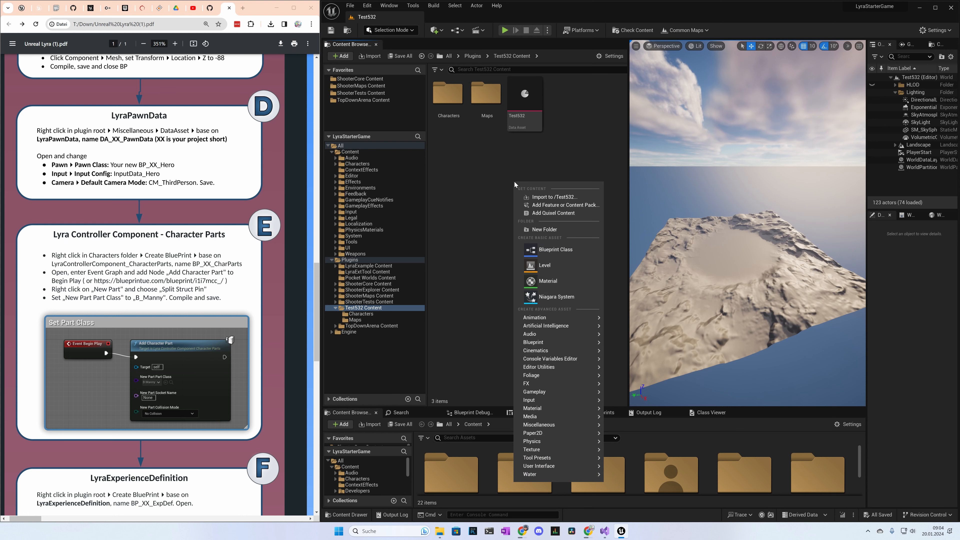
pyautogui.moveTo(558, 416)
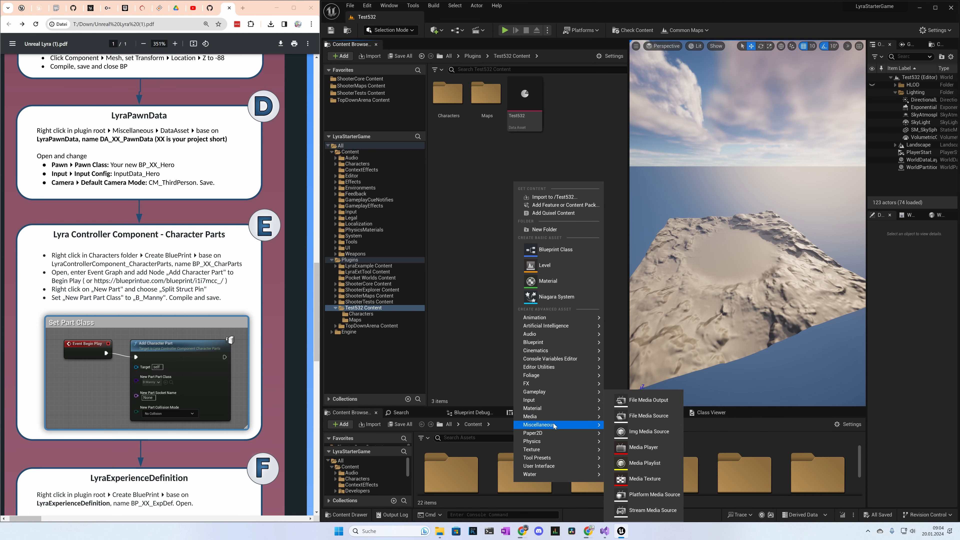
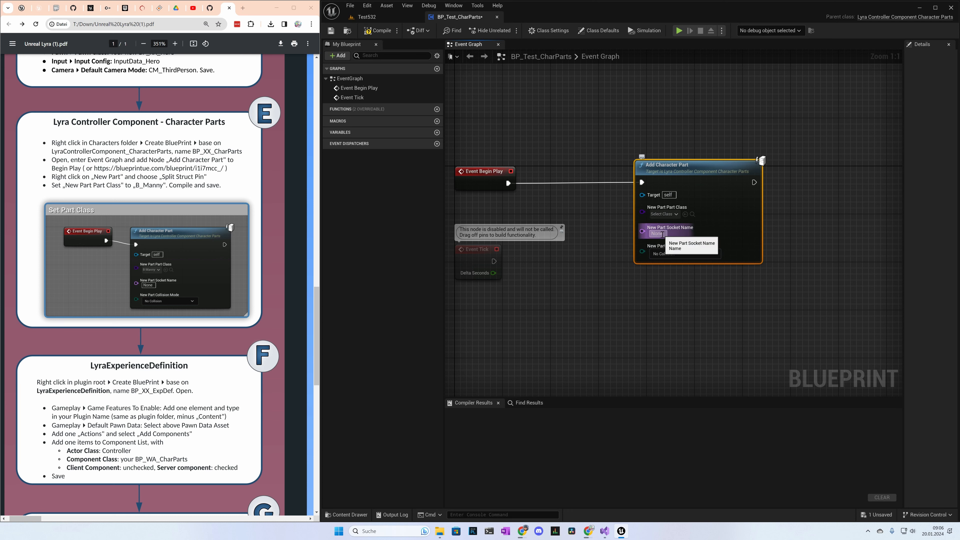
# - Set New Part Part Class of the Add Character Part node to B_Manny, and compile and save BP_Test_CharParts
pyautogui.click(666, 214)
pyautogui.write('m')
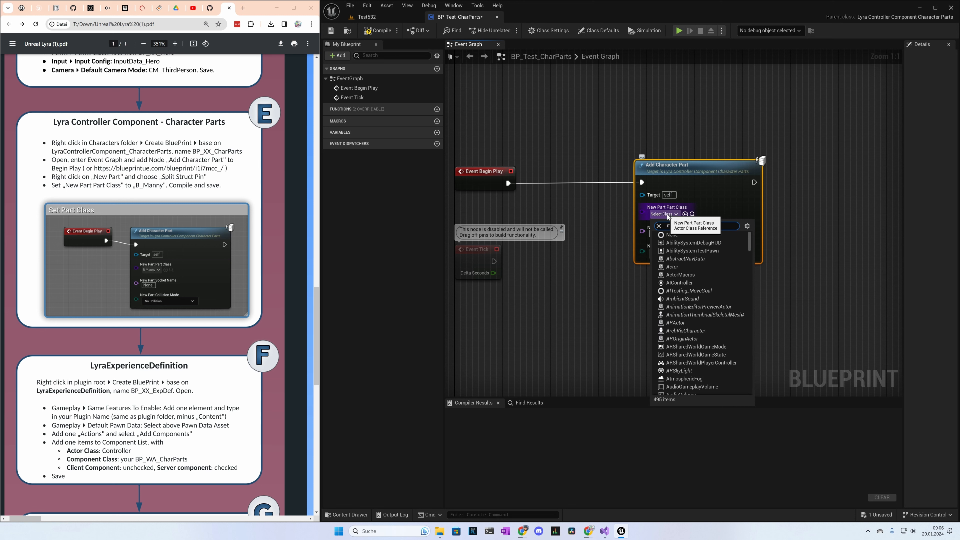
pyautogui.write('anny')
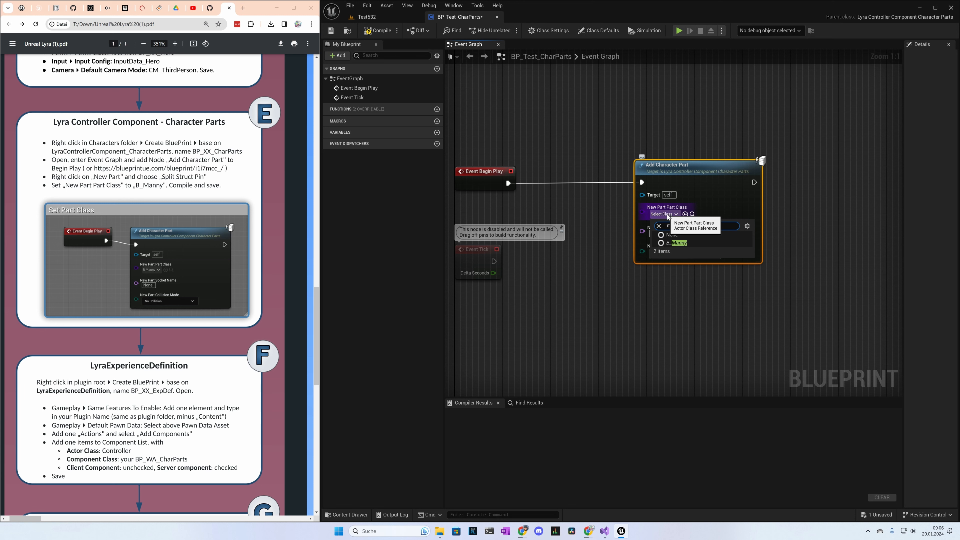
pyautogui.click(679, 244)
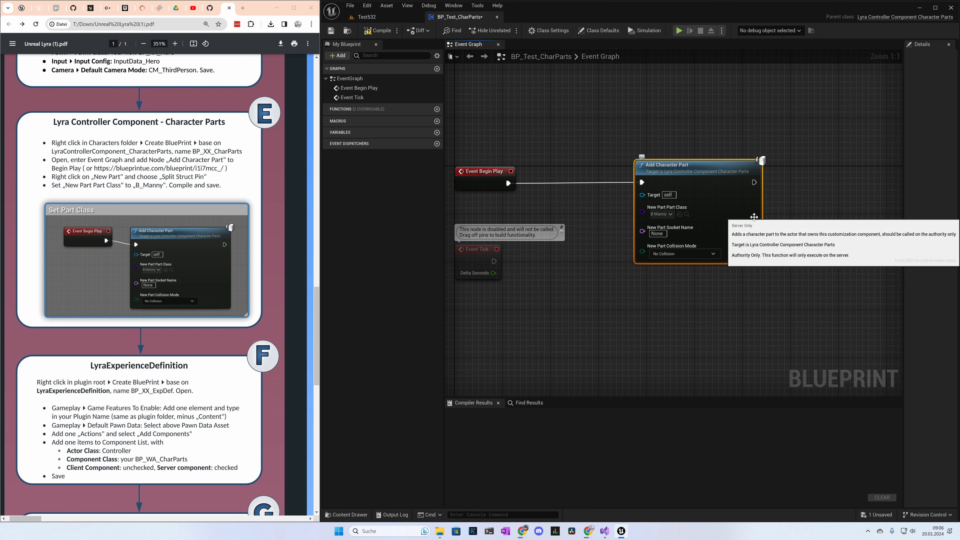
pyautogui.click(367, 32)
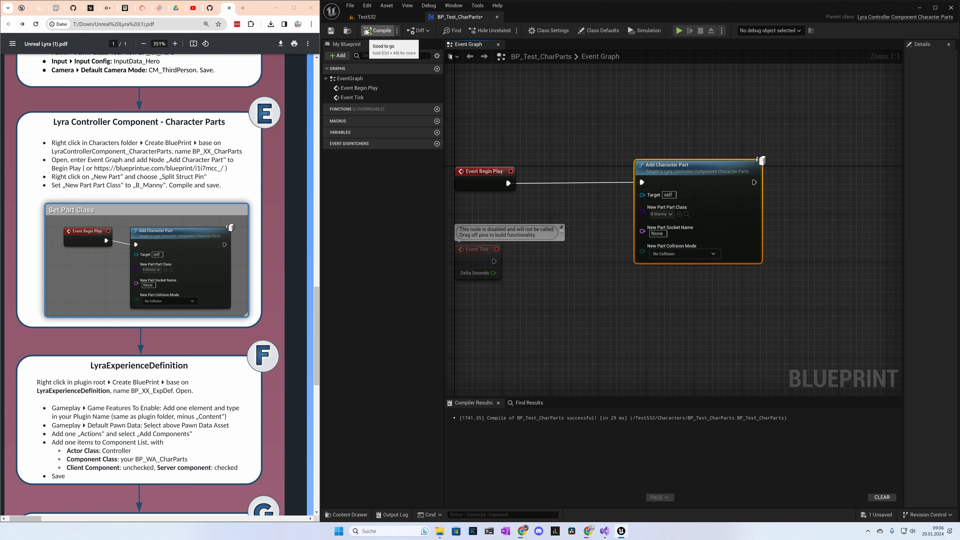
pyautogui.click(331, 30)
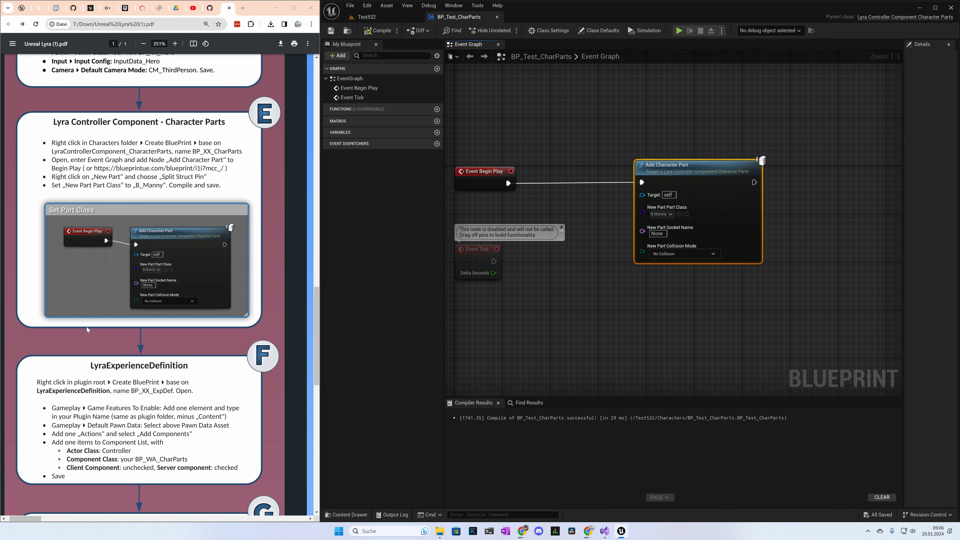
# - Bring up section F of the PDF, close BP_Test_CharParts and go to the Test532 Content folder
pyautogui.scroll(-6, 87, 329)
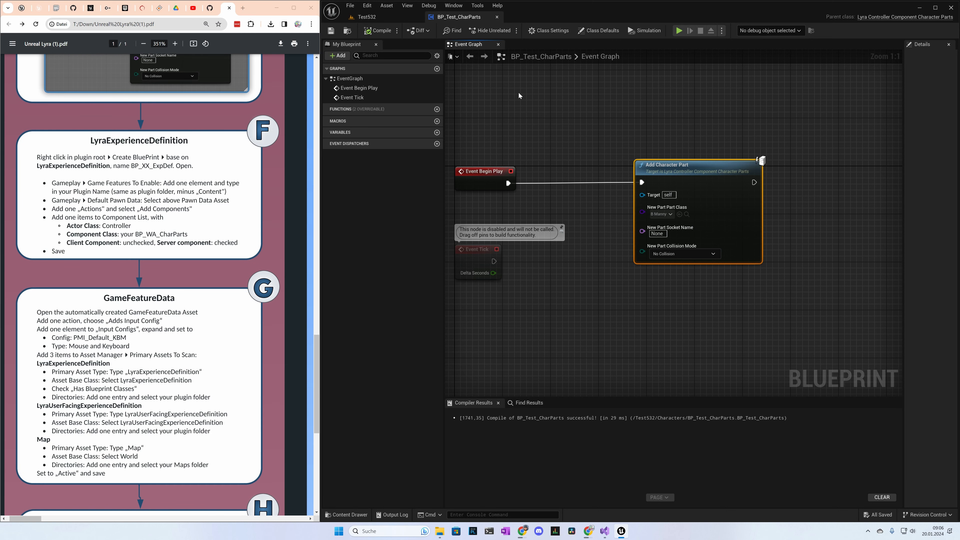
pyautogui.click(496, 16)
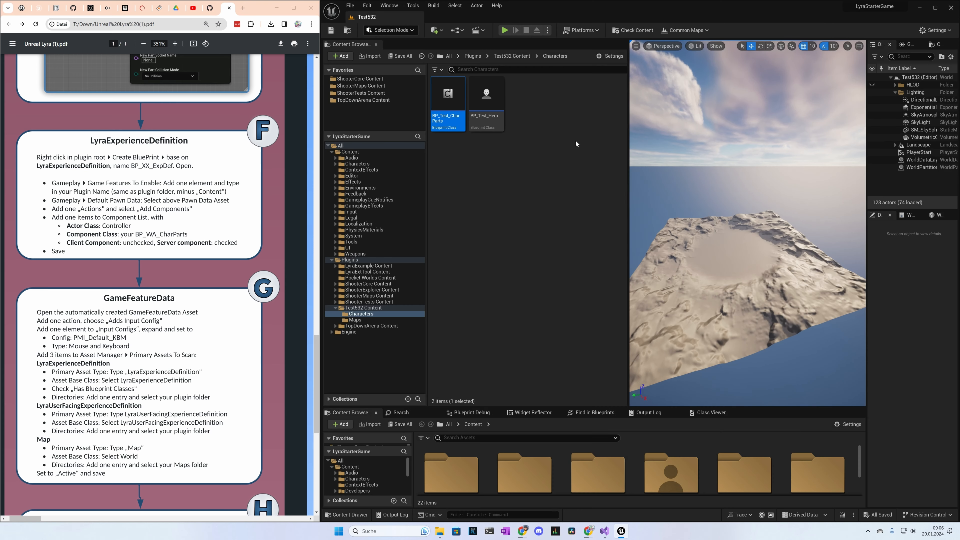
pyautogui.click(523, 185)
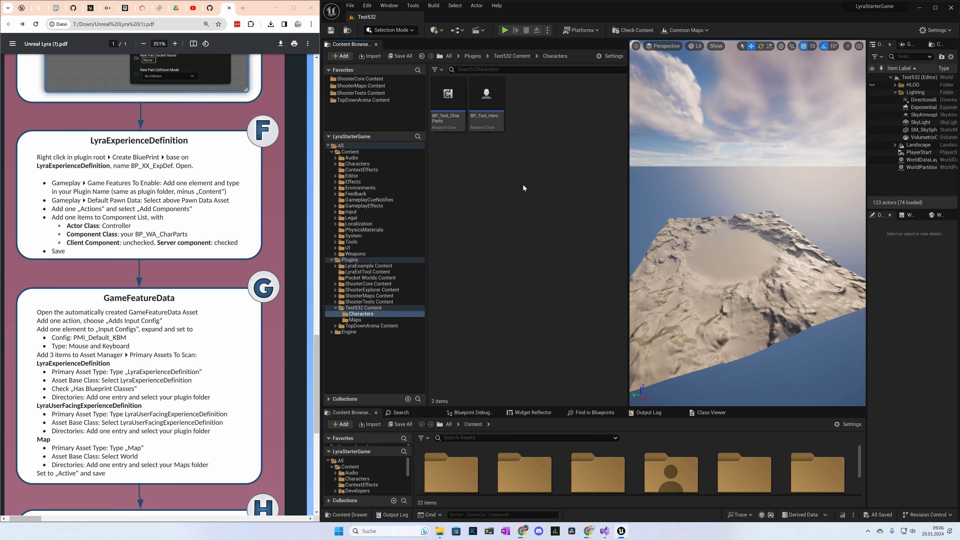
pyautogui.click(370, 308)
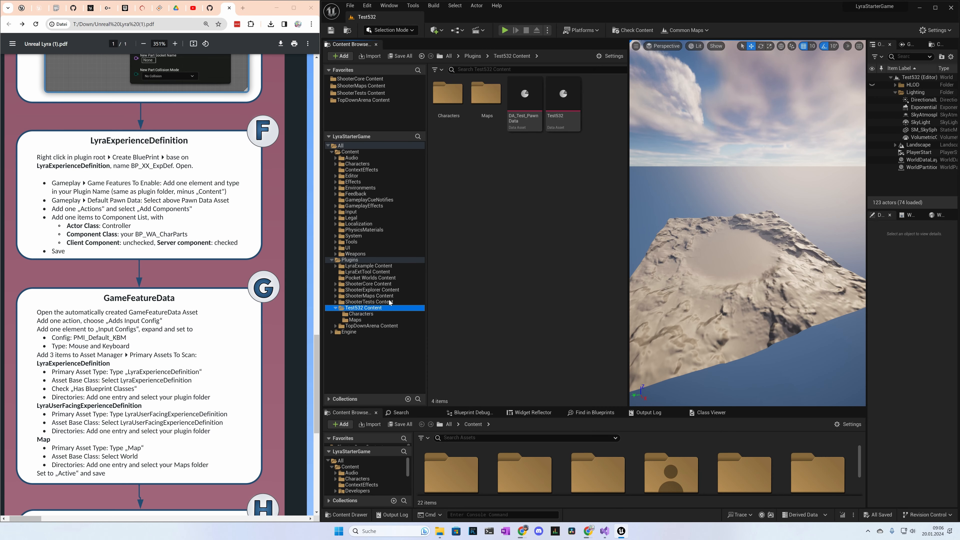
# - Create a blueprint class based on LyraExperienceDefinition in the Test532 Content folder and name it BP_Test_ExpDef
pyautogui.rightClick(493, 186)
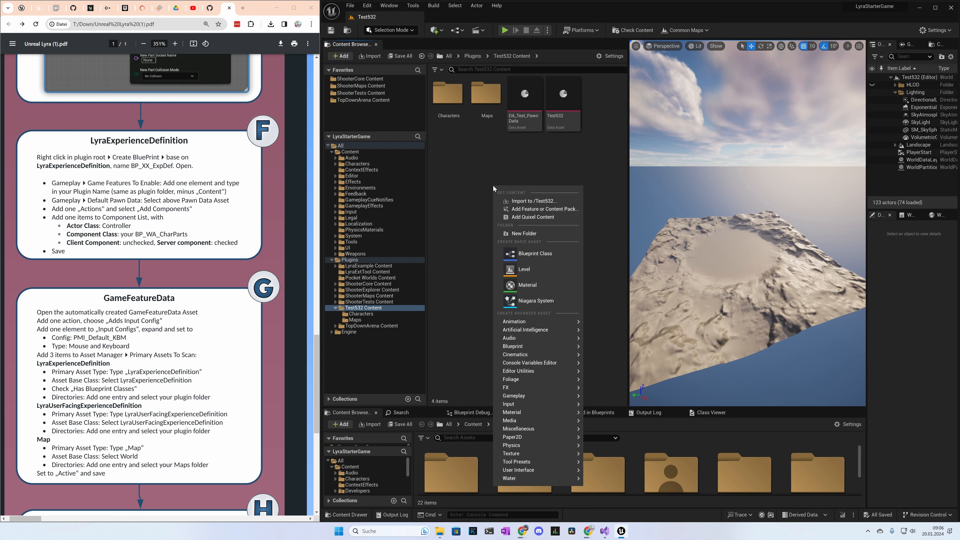
pyautogui.click(535, 253)
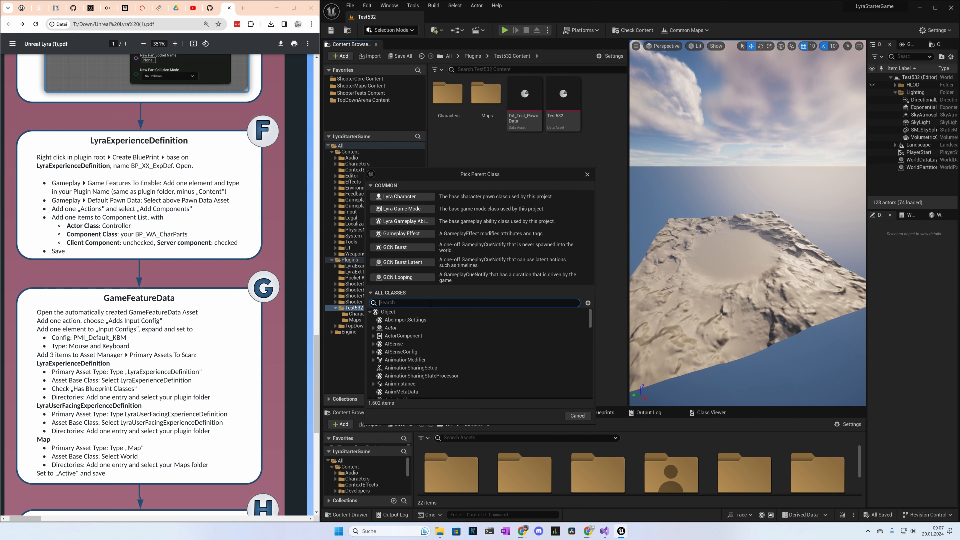
pyautogui.write('lyraexp')
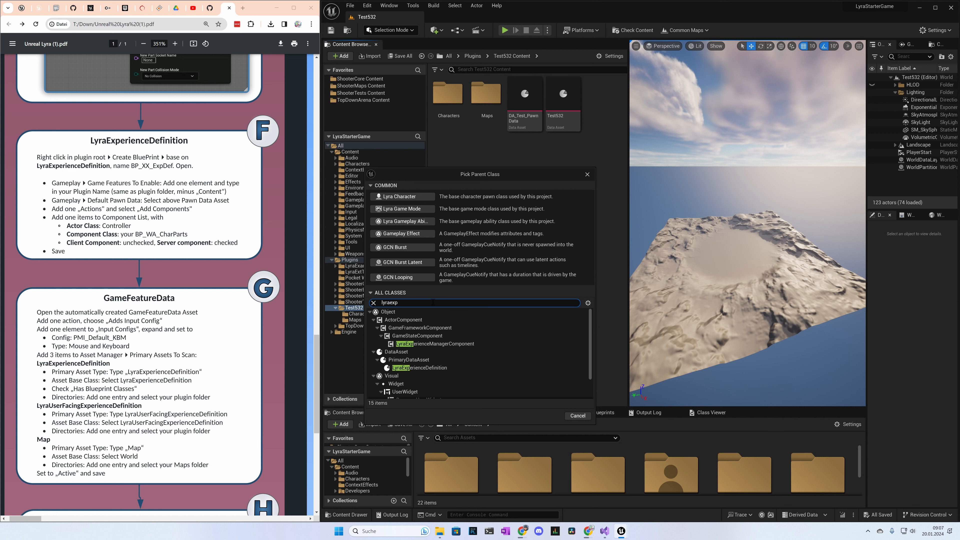
pyautogui.click(428, 368)
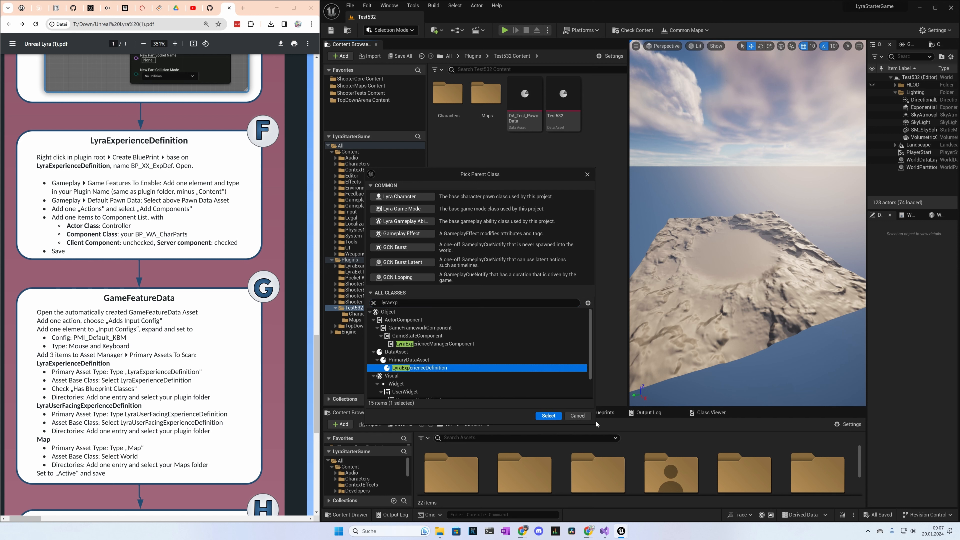
pyautogui.click(544, 415)
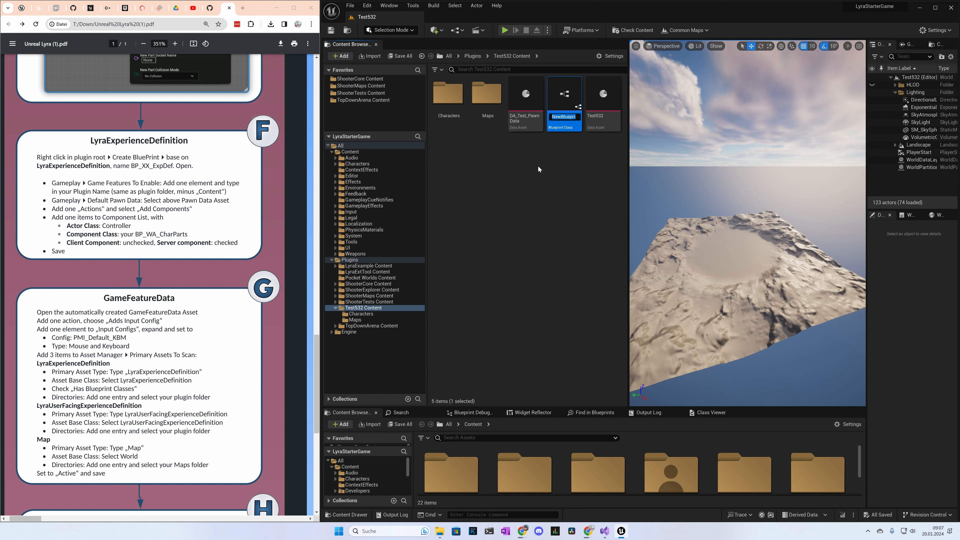
pyautogui.write('BP_Test')
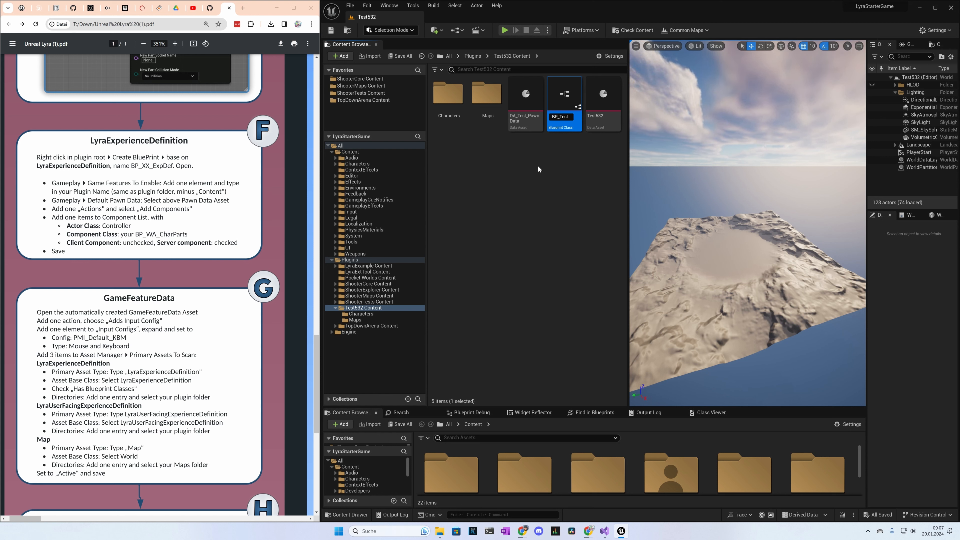
pyautogui.write('_ExpDef')
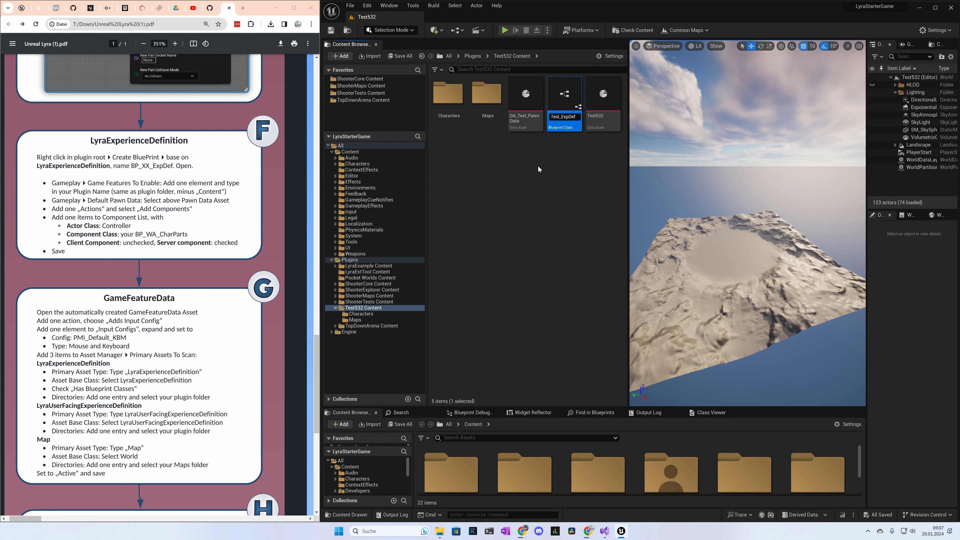
pyautogui.press('Return')
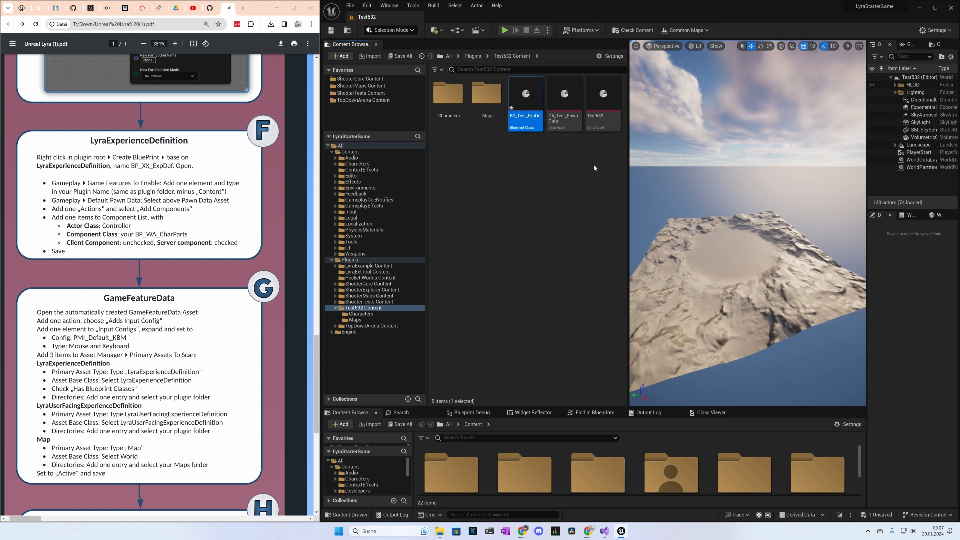
# - Open BP_Test_ExpDef, widen its details area and display the class defaults
pyautogui.doubleClick(534, 97)
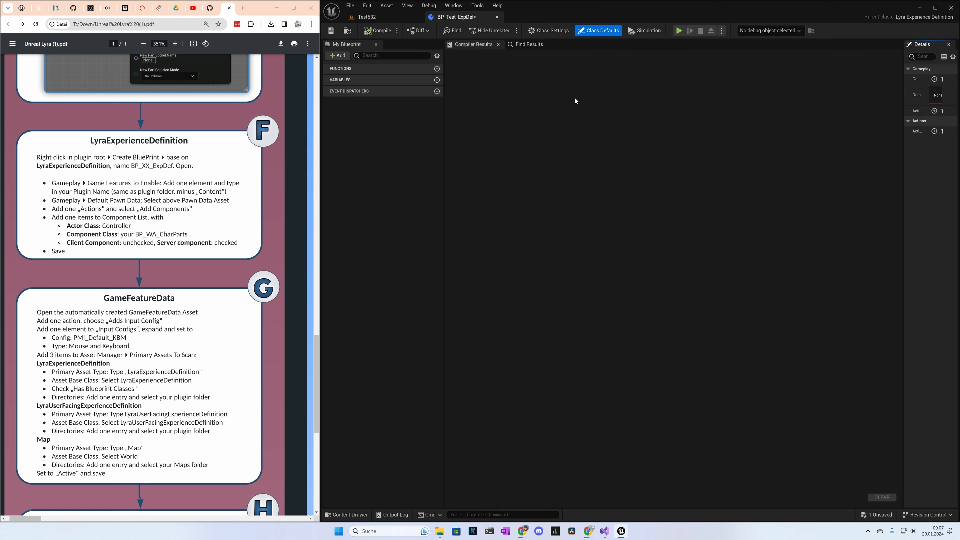
pyautogui.click(549, 32)
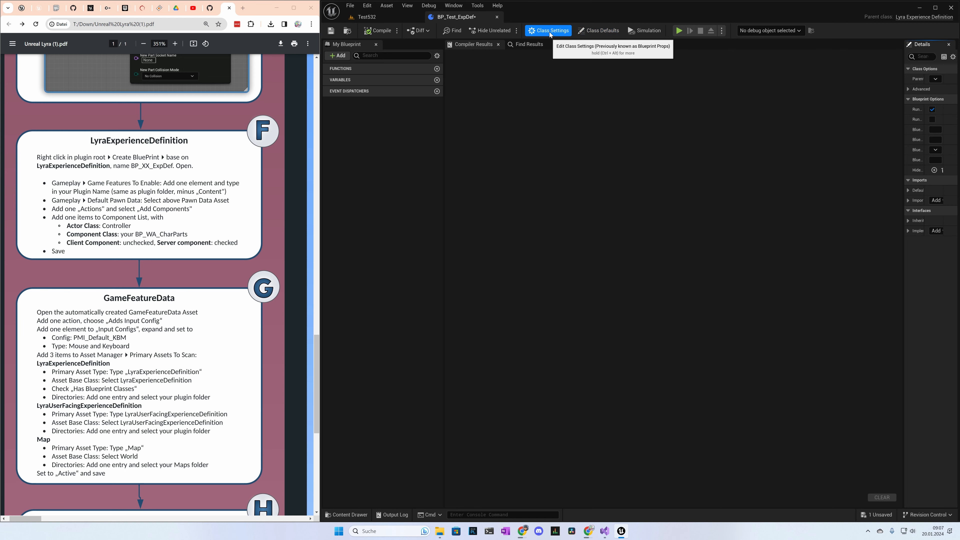
pyautogui.moveTo(904, 129); pyautogui.dragTo(629, 128)
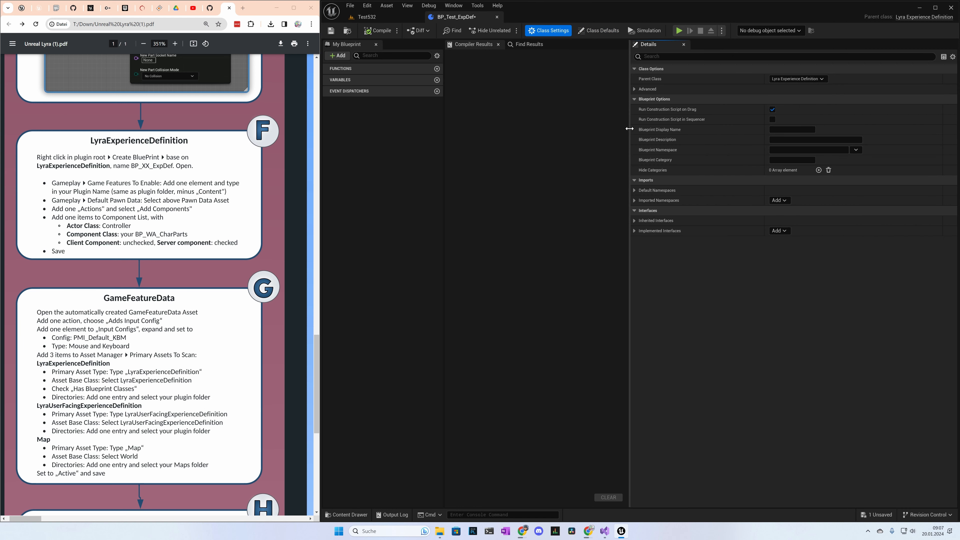
pyautogui.click(599, 31)
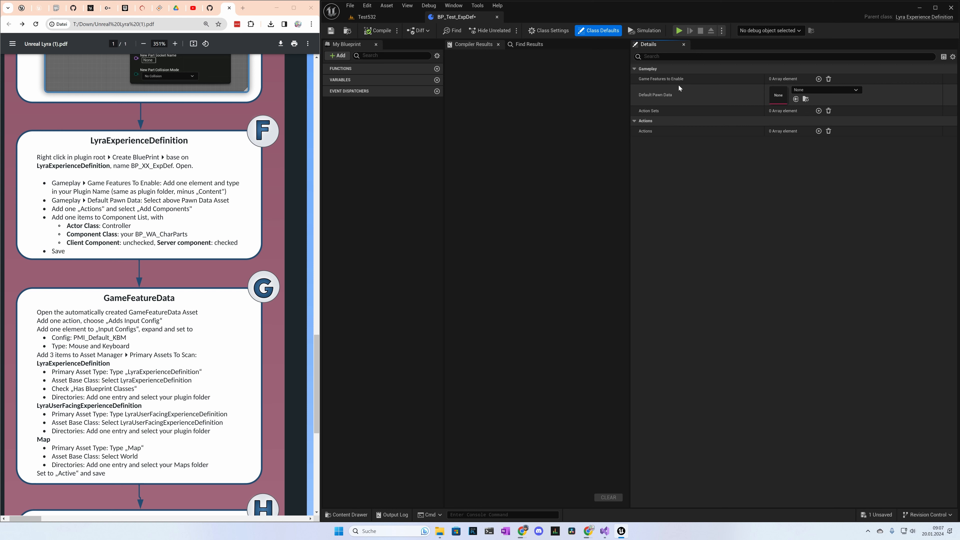
# - Add one Game Features to Enable element with the value Test532 and set Default Pawn Data to DA_Test_PawnData
pyautogui.click(819, 79)
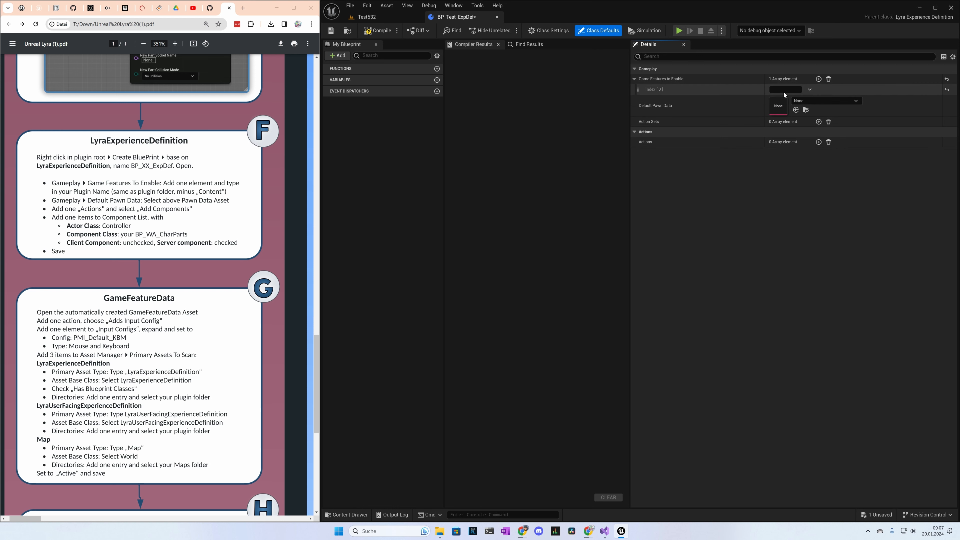
pyautogui.click(810, 90)
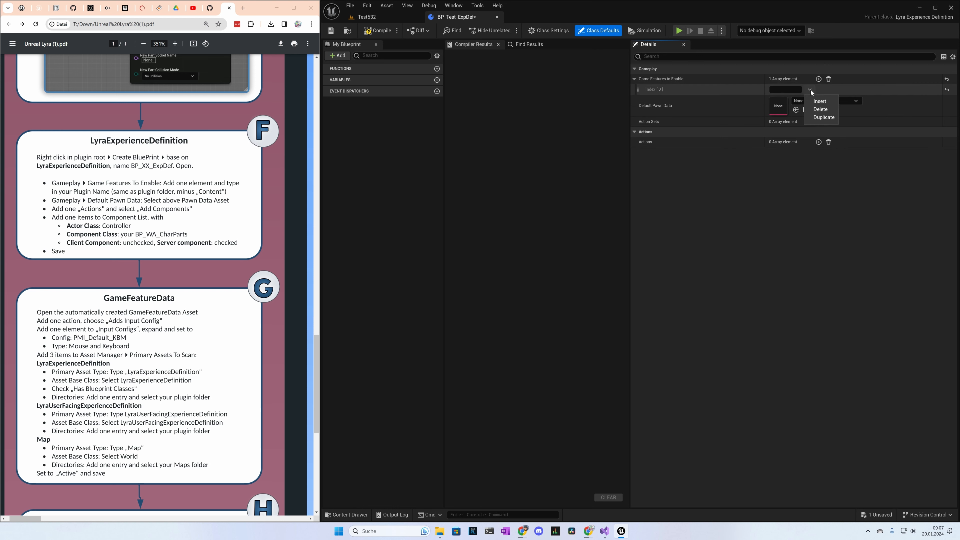
pyautogui.click(789, 89)
pyautogui.click(790, 90)
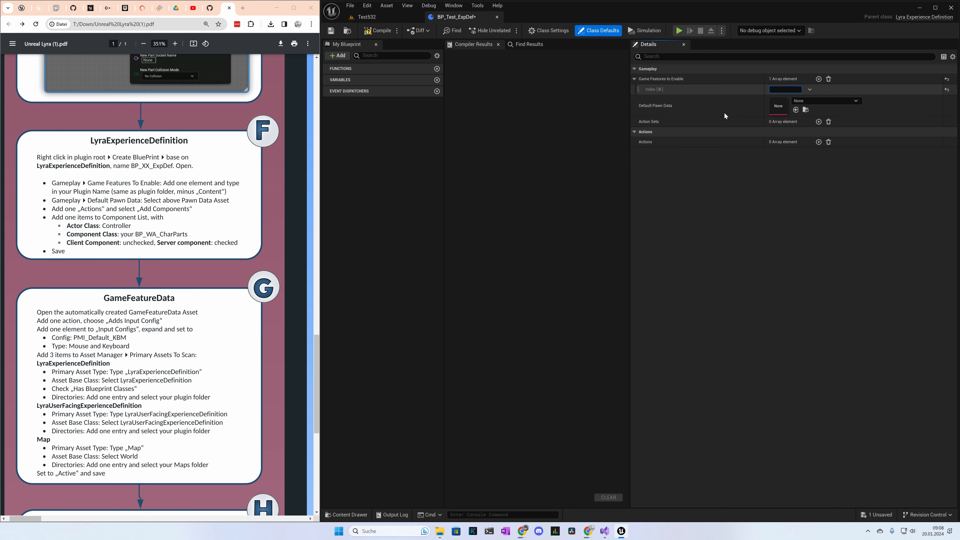
pyautogui.click(378, 17)
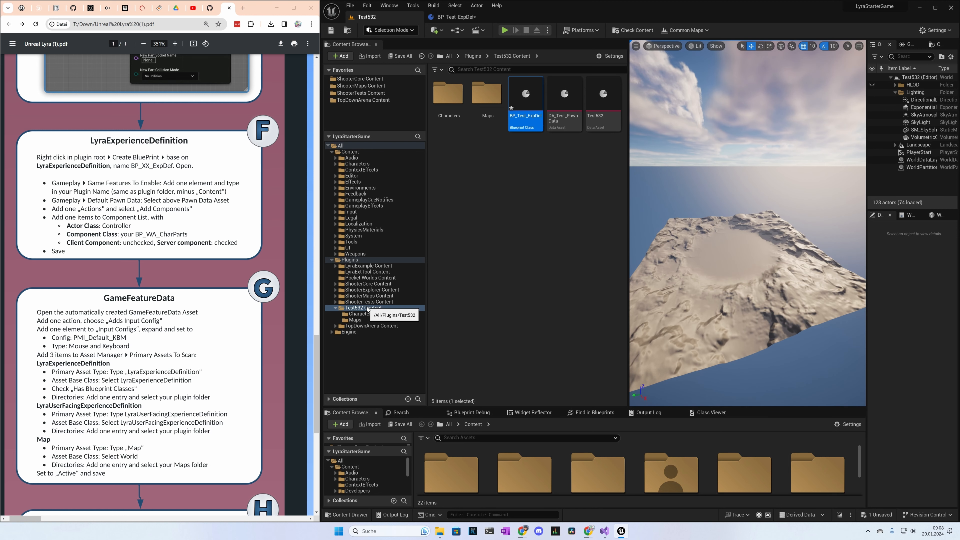
pyautogui.click(457, 17)
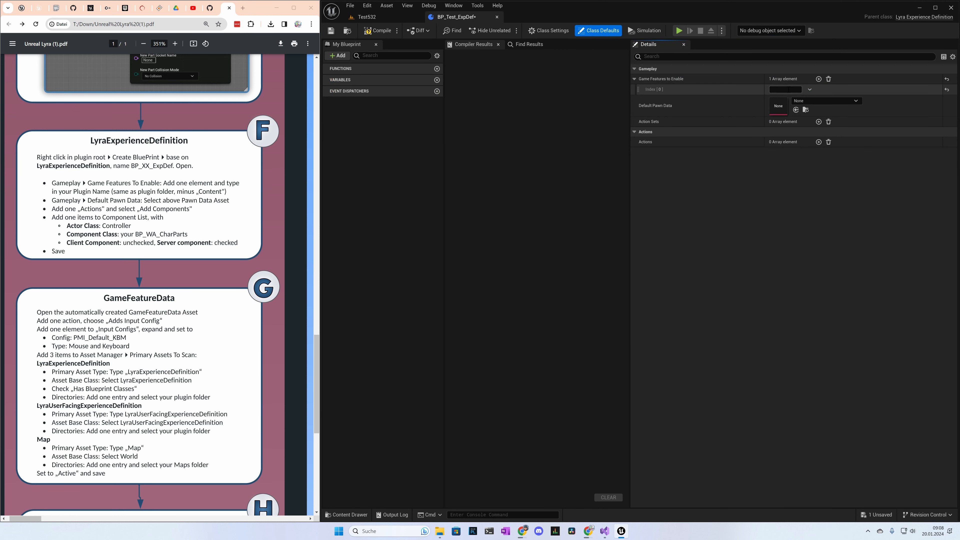
pyautogui.write('Test532')
pyautogui.click(813, 101)
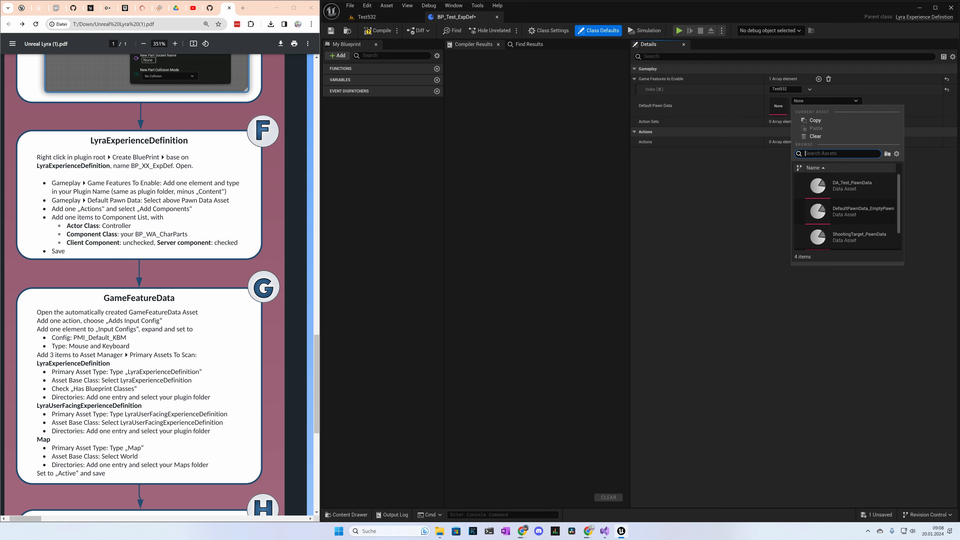
pyautogui.click(844, 185)
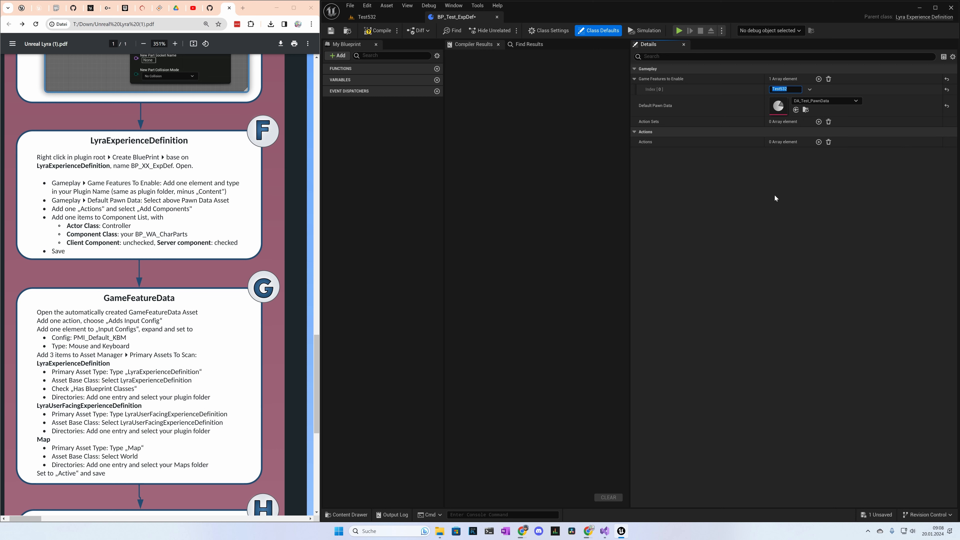
# - Add one Add Components action to the experience definition and give its Component List one expanded entry
pyautogui.click(819, 142)
pyautogui.click(788, 156)
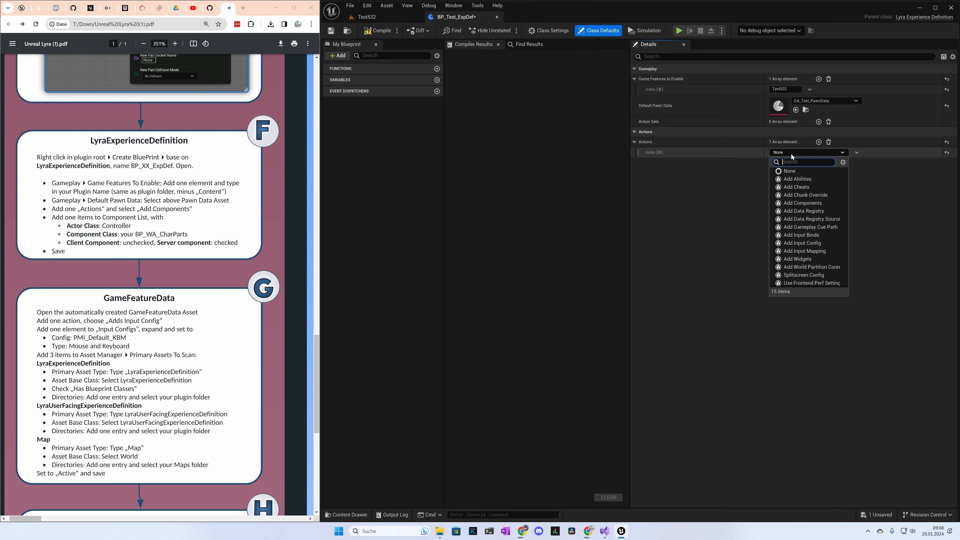
pyautogui.click(809, 203)
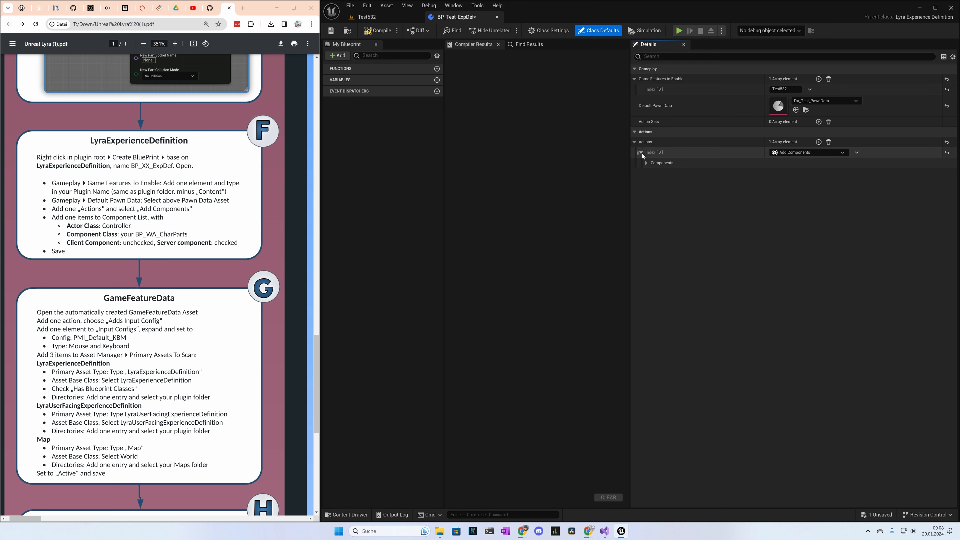
pyautogui.click(647, 163)
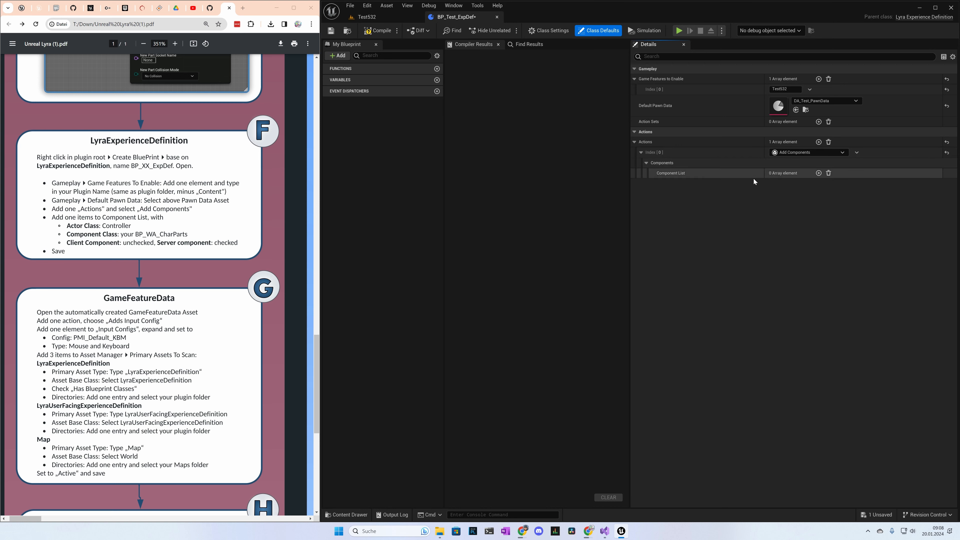
pyautogui.click(818, 173)
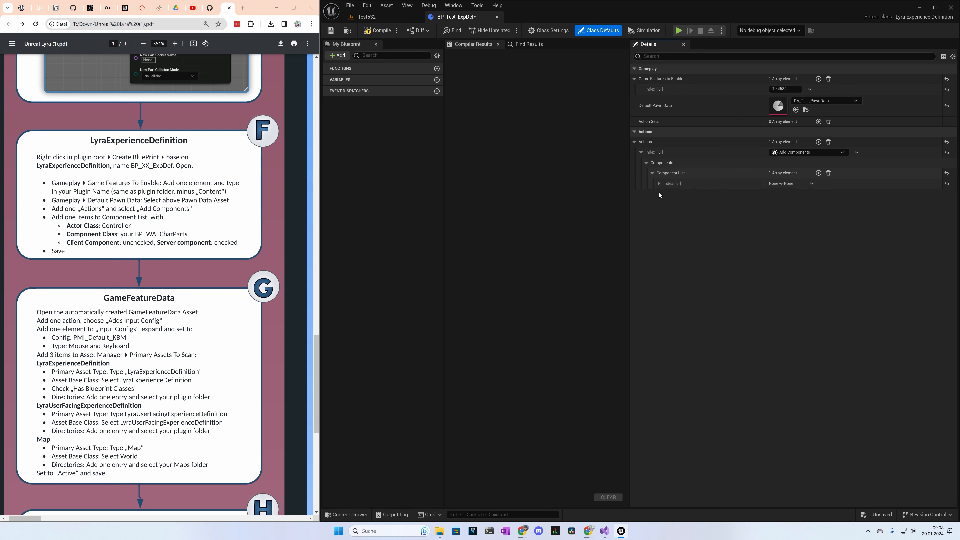
pyautogui.click(659, 184)
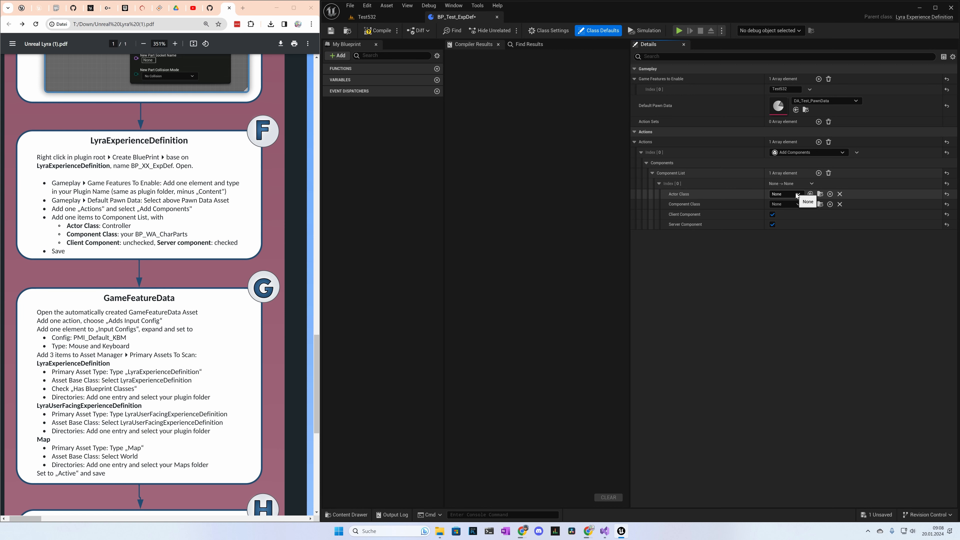
# - Set the component entry's Actor Class to Controller and Component Class to BP_Test_CharParts, and disable Client Component
pyautogui.click(798, 195)
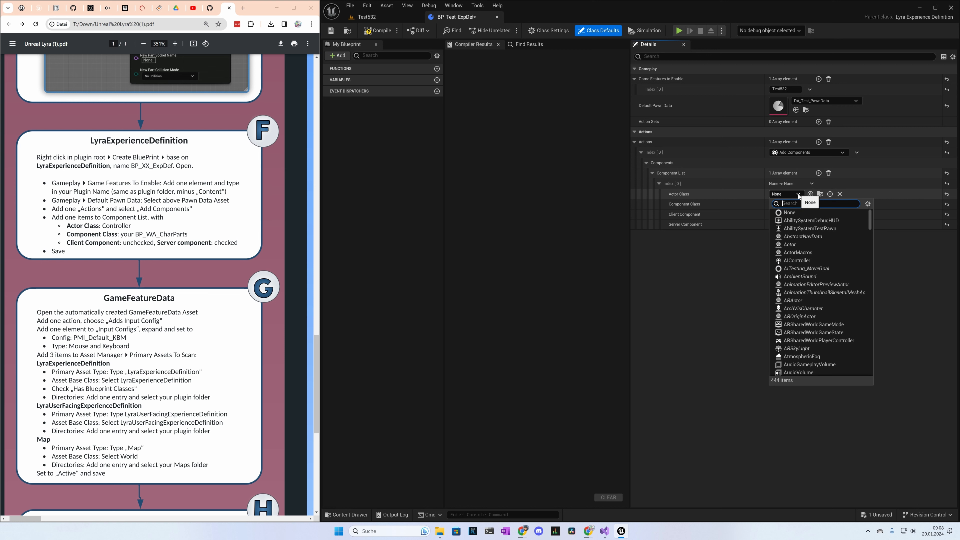
pyautogui.write('control')
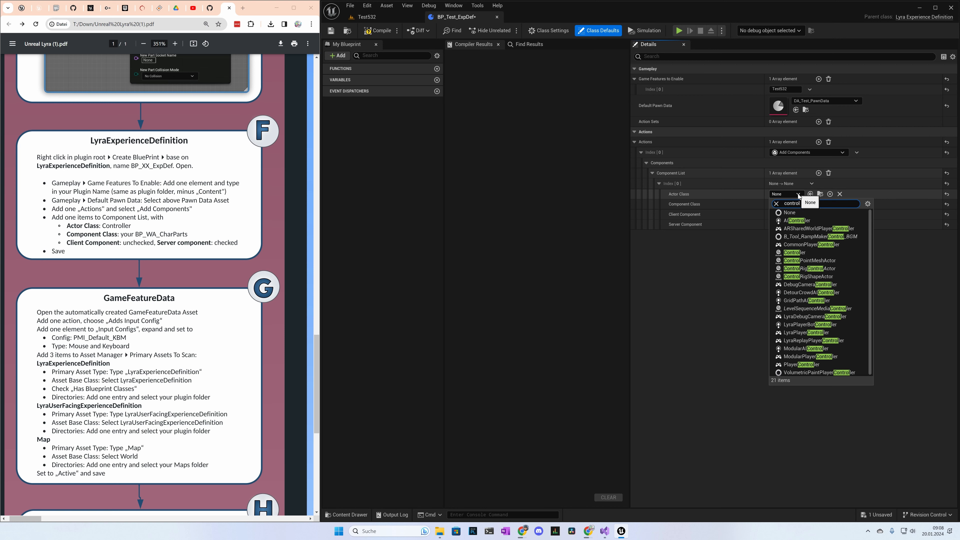
pyautogui.click(794, 253)
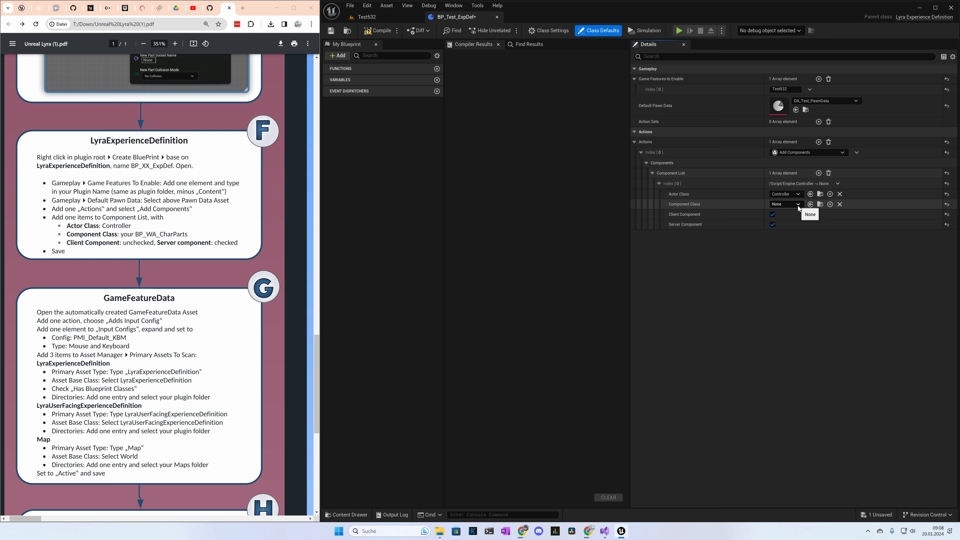
pyautogui.click(798, 206)
pyautogui.write('ch')
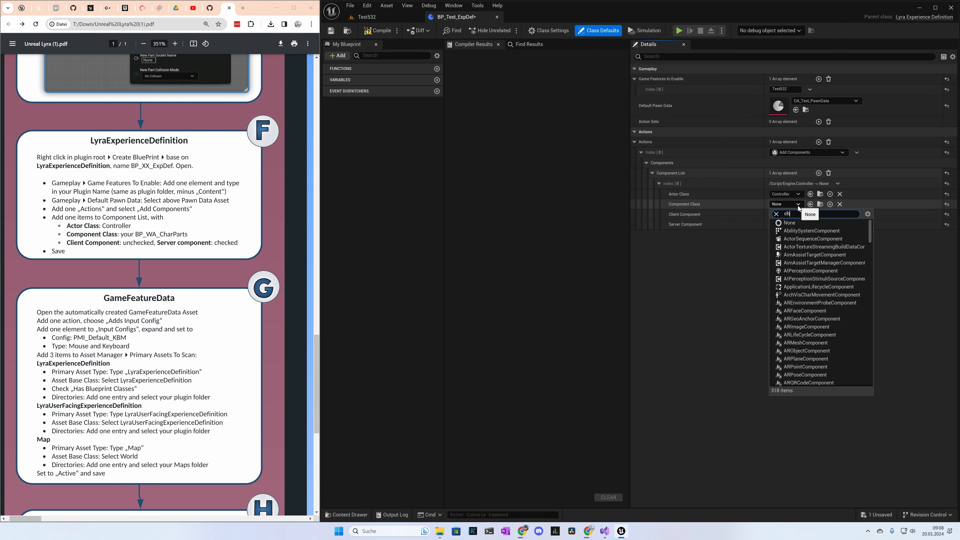
pyautogui.write('ar')
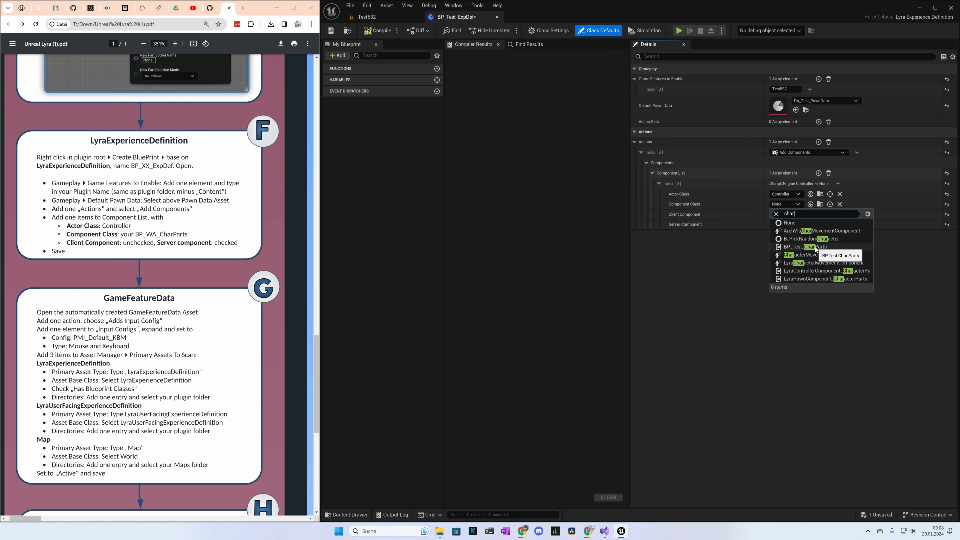
pyautogui.click(815, 247)
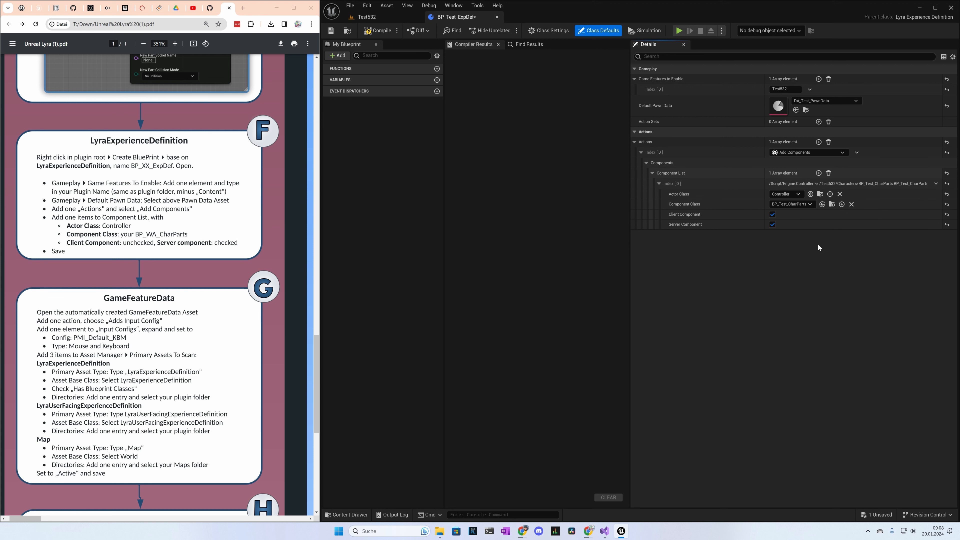
pyautogui.click(772, 214)
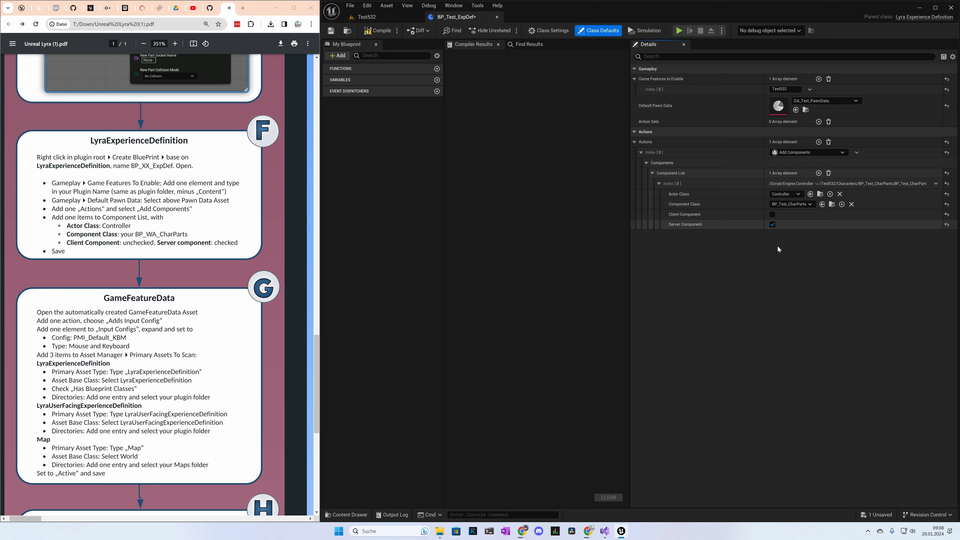
# - Save, compile and close the BP_Test_ExpDef blueprint
pyautogui.click(331, 30)
pyautogui.click(389, 33)
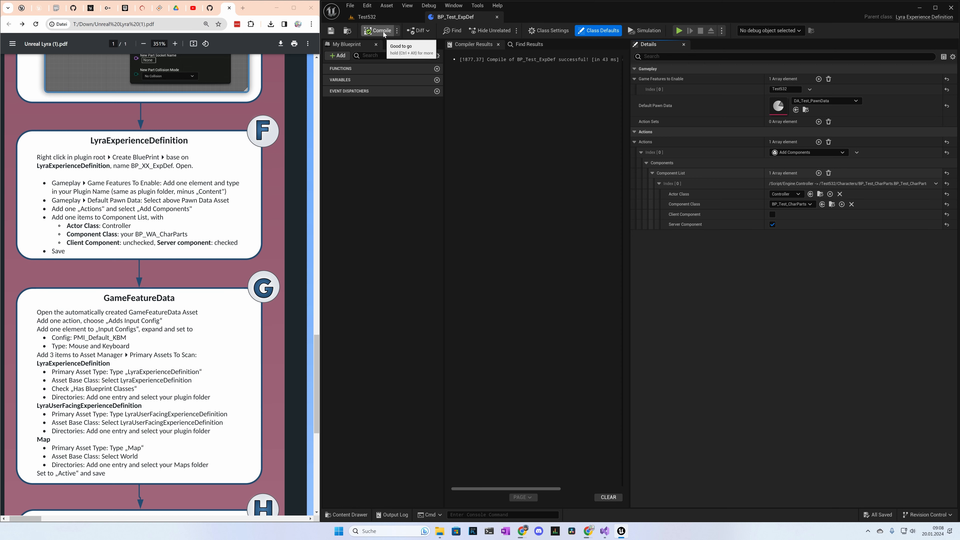
pyautogui.click(496, 17)
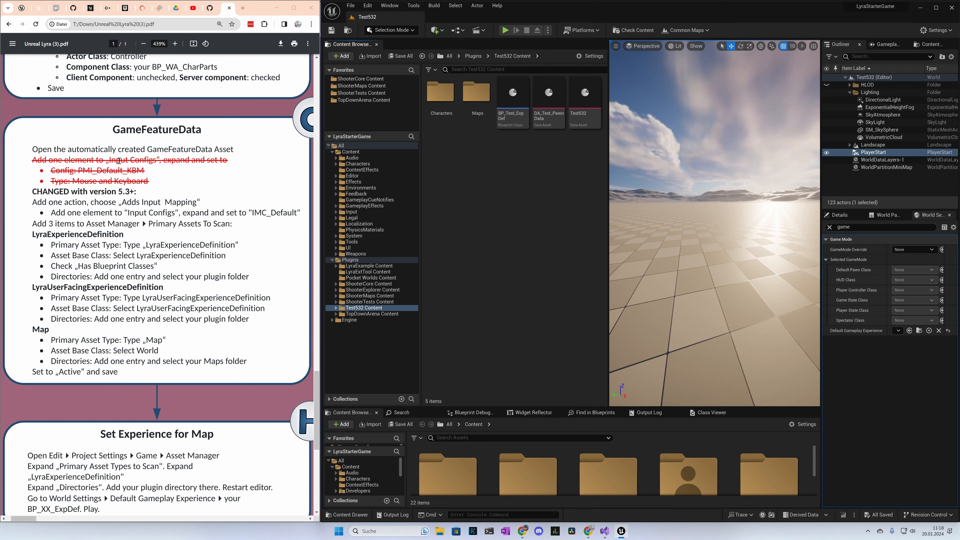
# - Open the Test532 GameFeatureData asset and add one element to its Actions
pyautogui.doubleClick(575, 89)
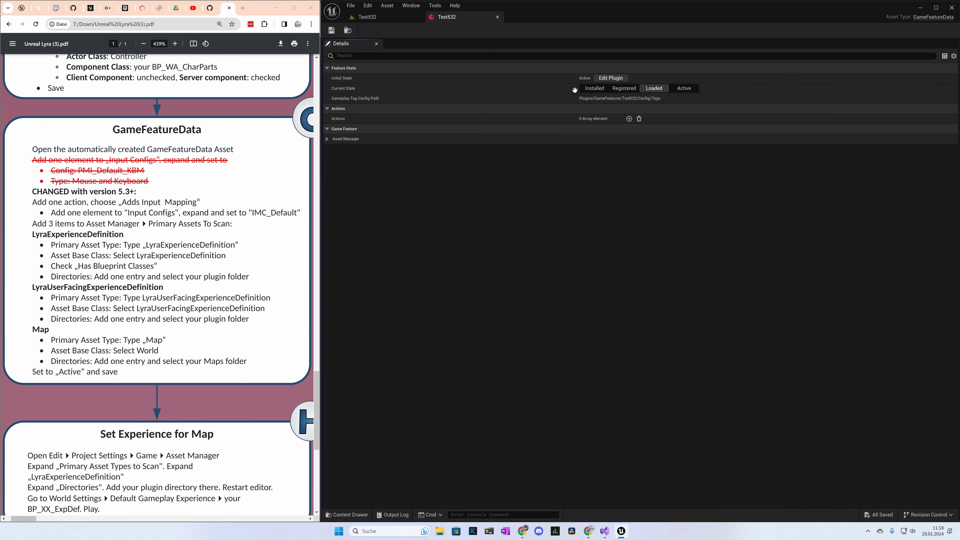
pyautogui.click(629, 118)
pyautogui.click(619, 129)
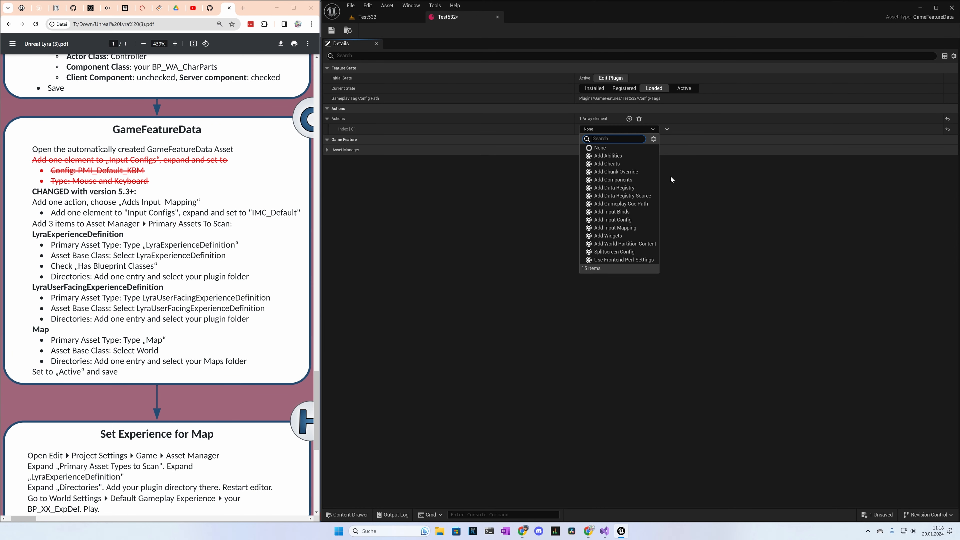
pyautogui.click(621, 221)
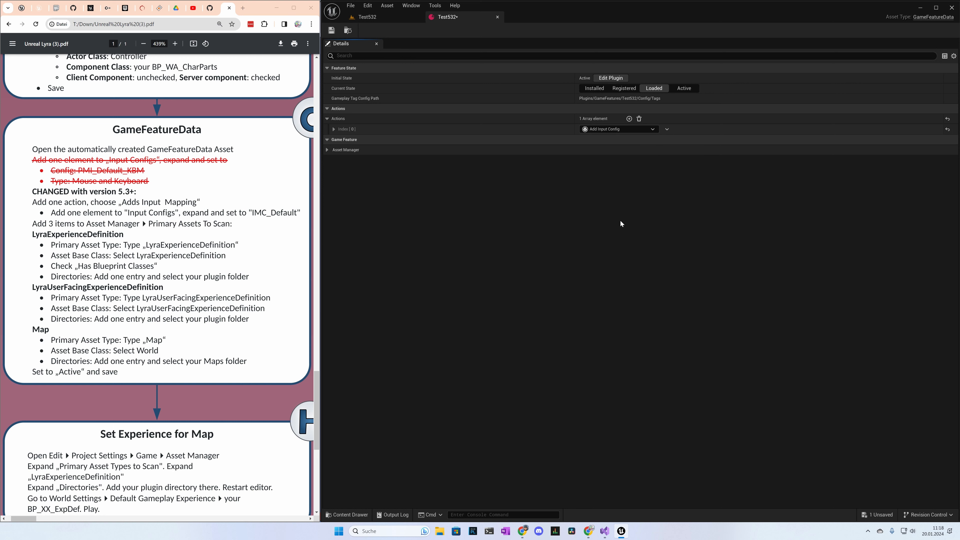
pyautogui.click(333, 129)
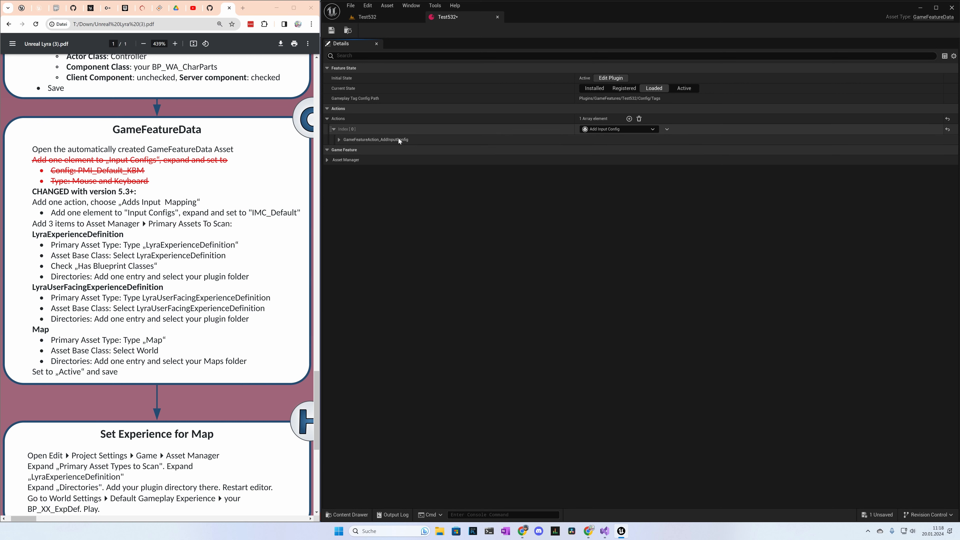
pyautogui.click(339, 140)
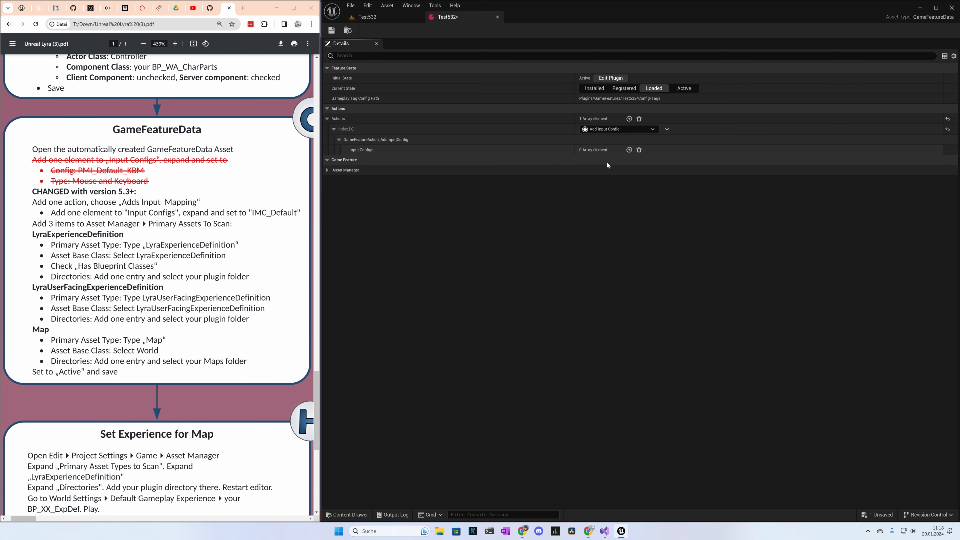
pyautogui.click(629, 149)
pyautogui.click(622, 160)
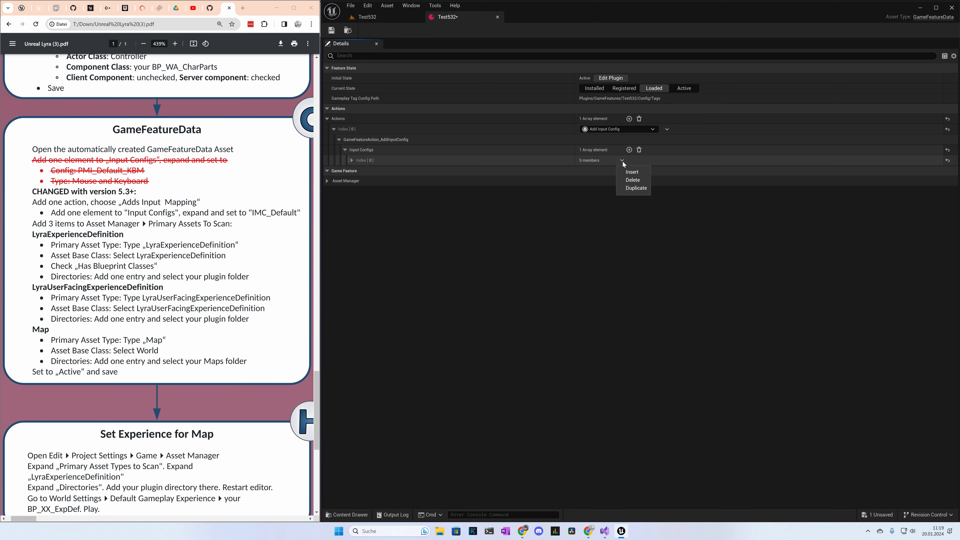
pyautogui.click(352, 160)
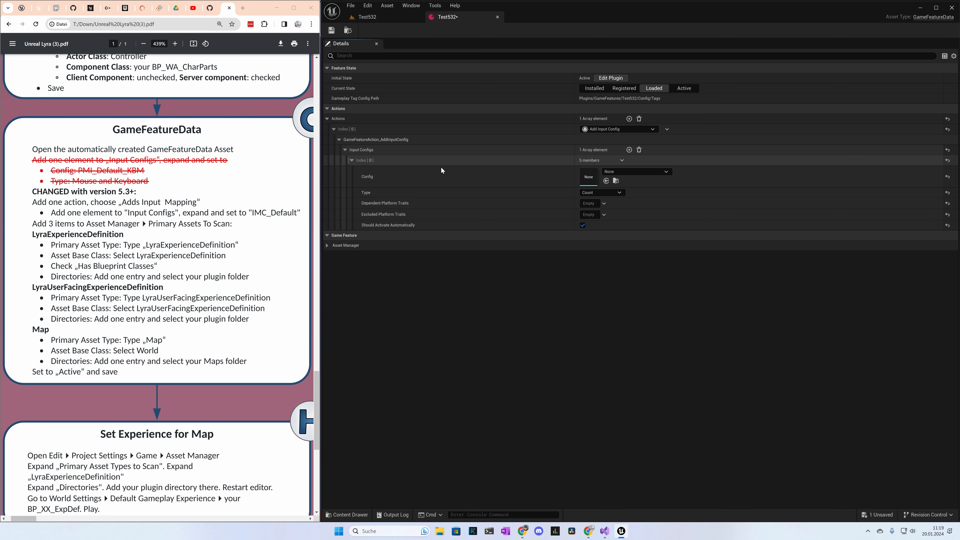
pyautogui.click(636, 171)
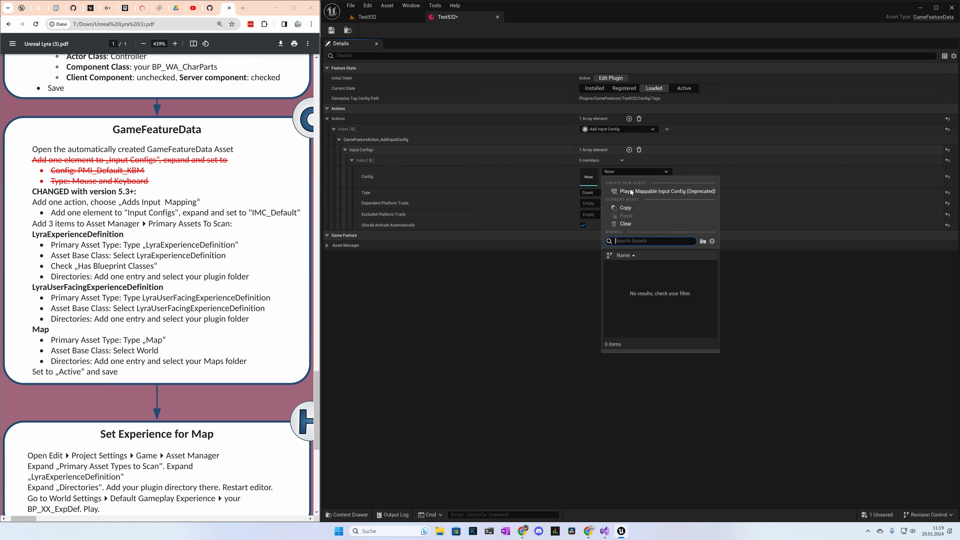
pyautogui.click(555, 271)
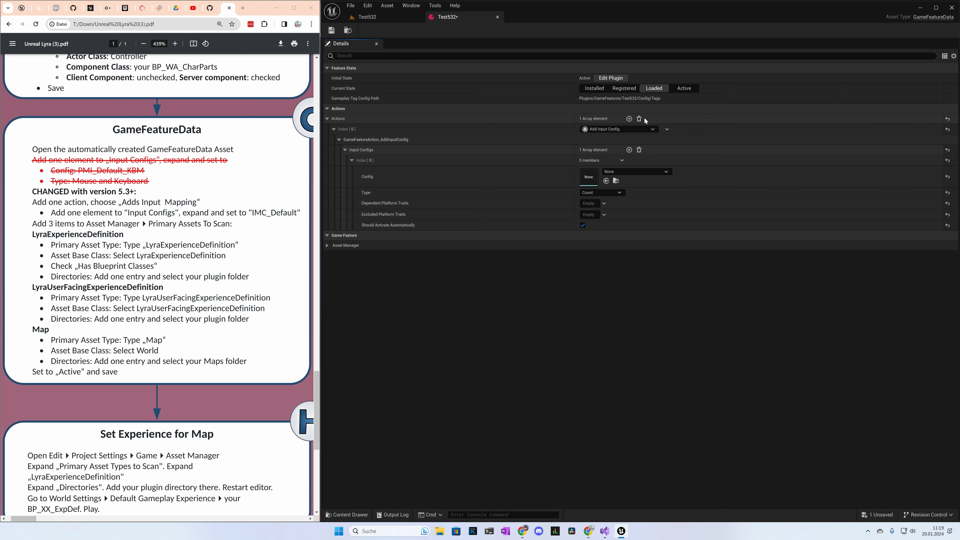
# - Set the action to Add Input Mapping and give it one Input Mappings entry that uses IMC_Default
pyautogui.click(634, 129)
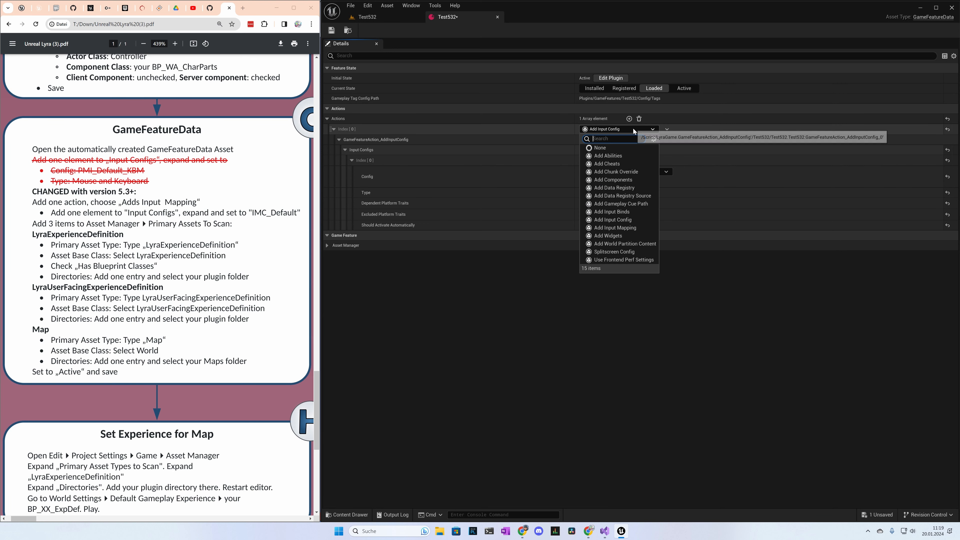
pyautogui.click(621, 228)
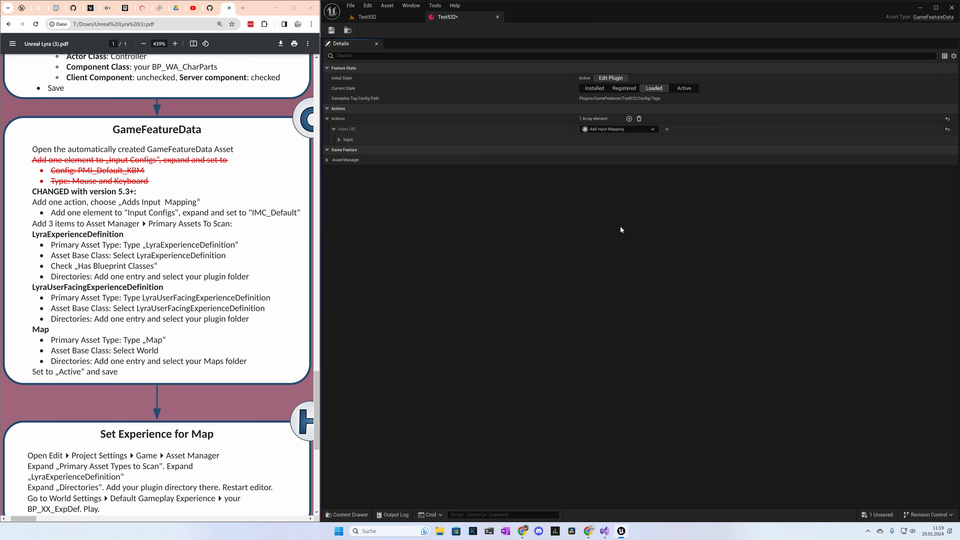
pyautogui.click(339, 140)
pyautogui.click(630, 150)
pyautogui.click(352, 160)
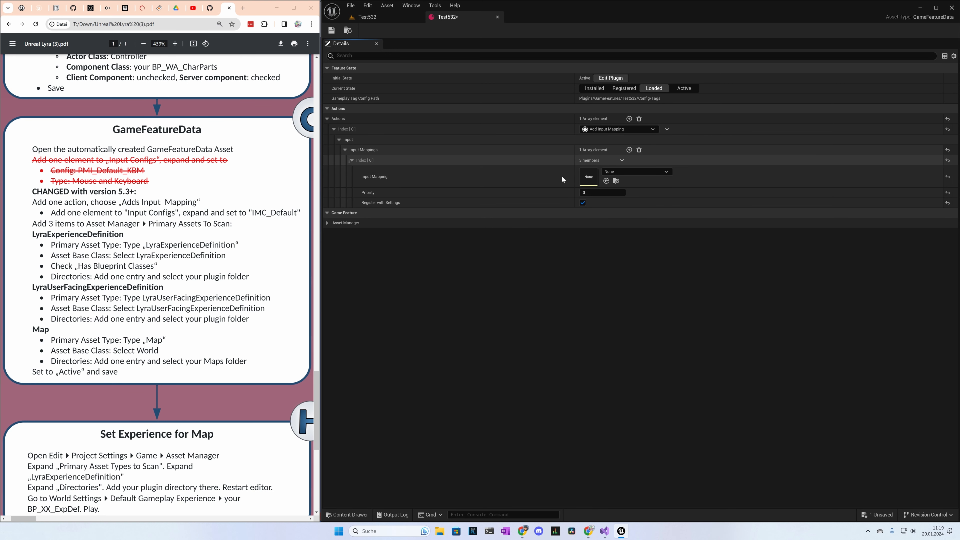
pyautogui.click(637, 172)
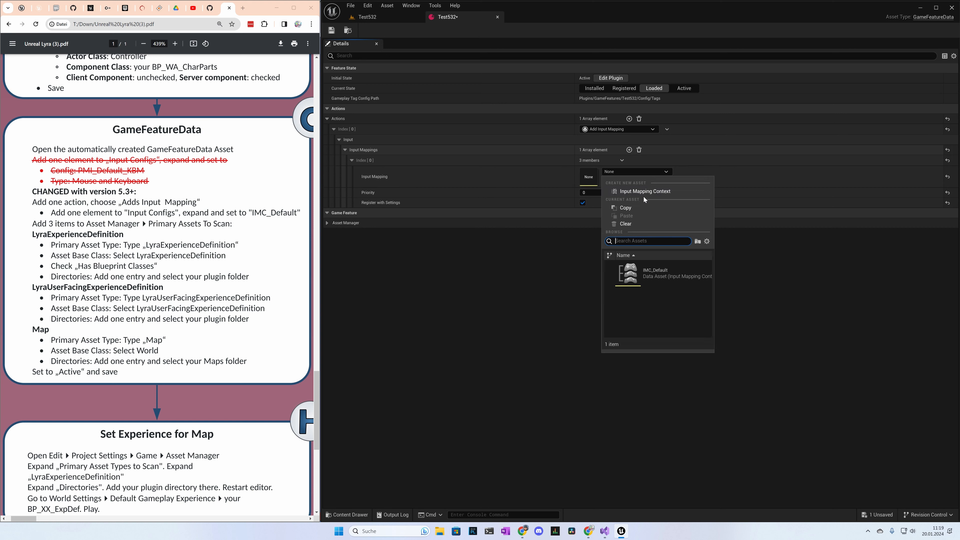
pyautogui.click(638, 270)
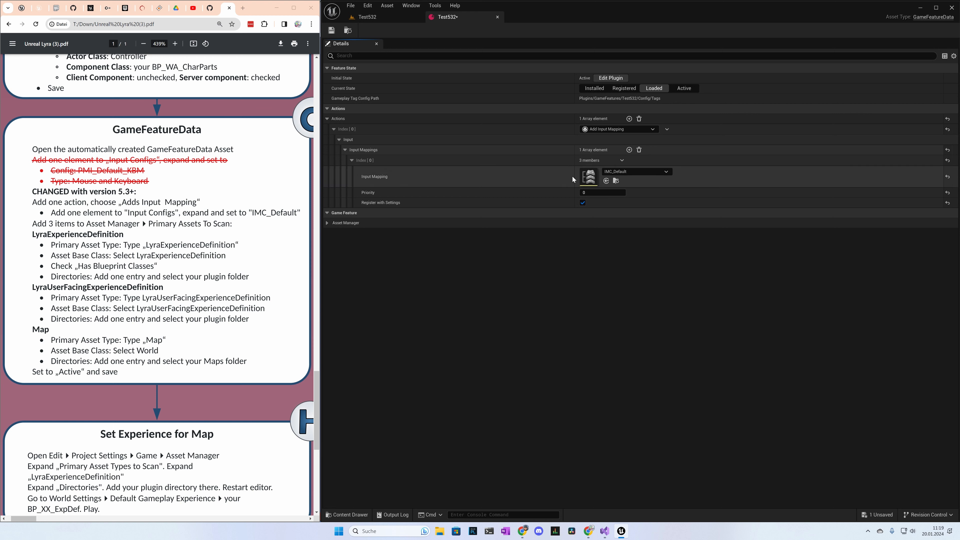
pyautogui.click(334, 129)
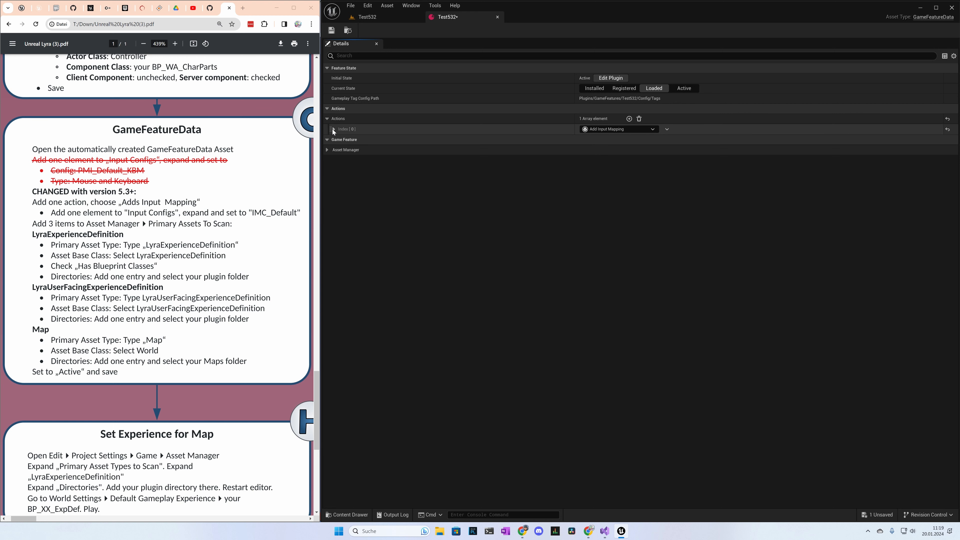
# - Add three elements to the Asset Manager's Primary Asset Types to Scan
pyautogui.click(327, 149)
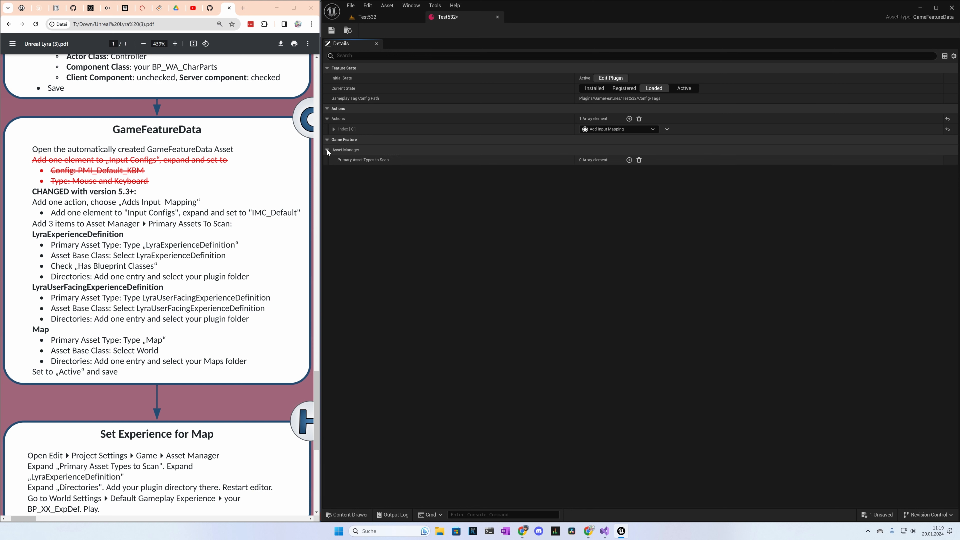
pyautogui.click(629, 159)
pyautogui.click(629, 160)
pyautogui.click(630, 159)
# - Set the first scan entry's Primary Asset Type and Asset Base Class to LyraExperienceDefinition and enable Has Blueprint Classes
pyautogui.click(339, 171)
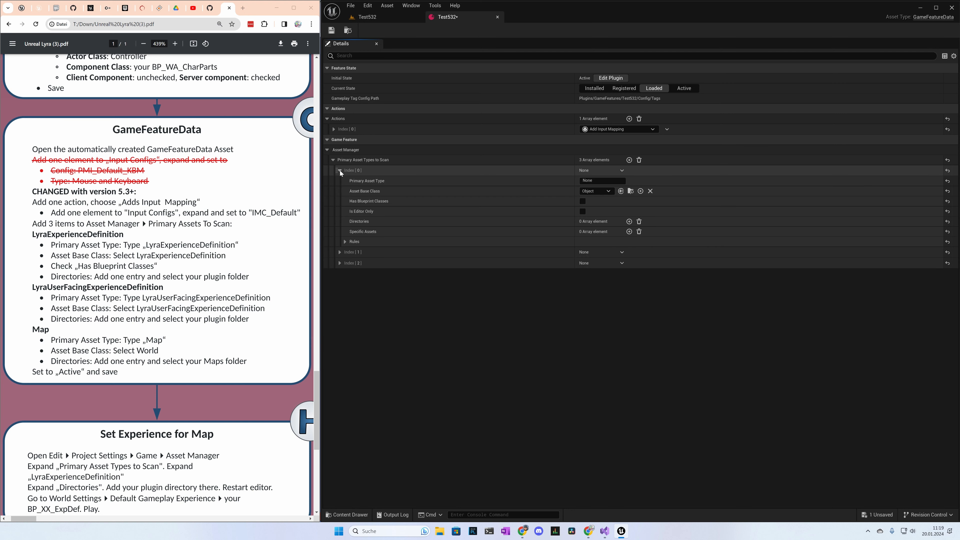
pyautogui.click(605, 181)
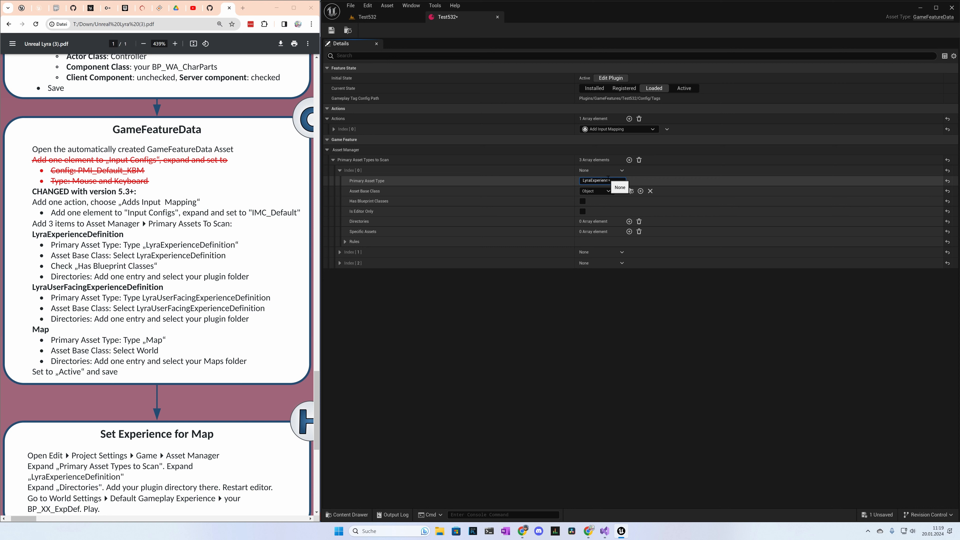
pyautogui.click(606, 190)
pyautogui.write('lyraexp')
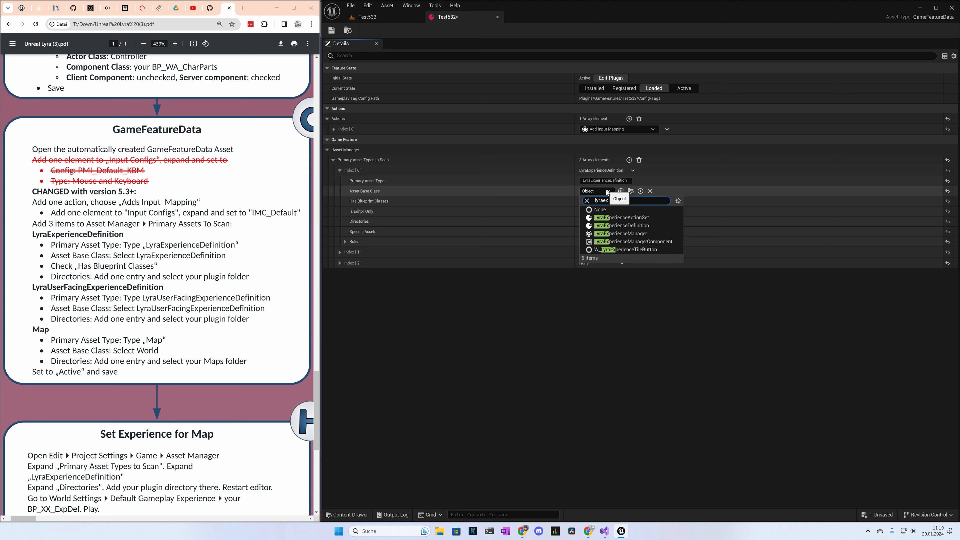
pyautogui.click(636, 226)
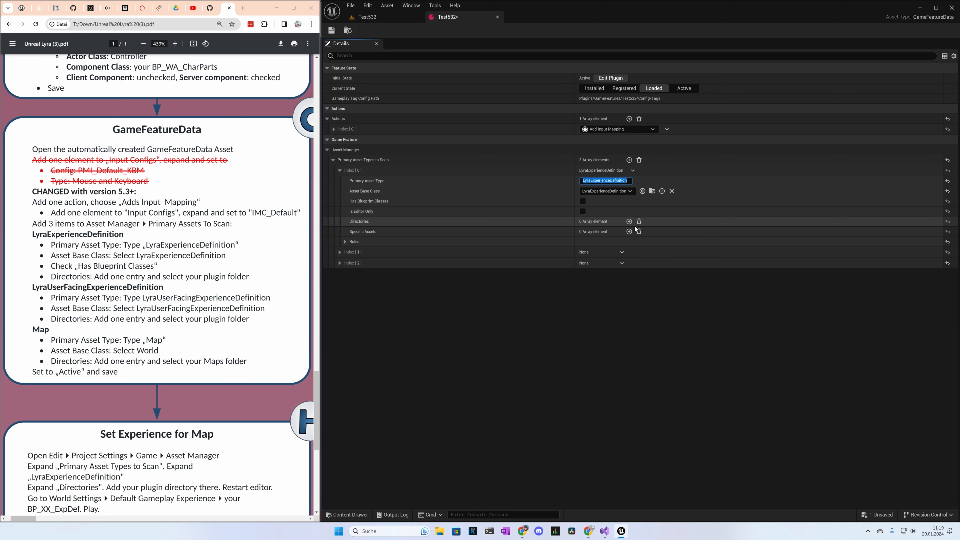
pyautogui.click(584, 201)
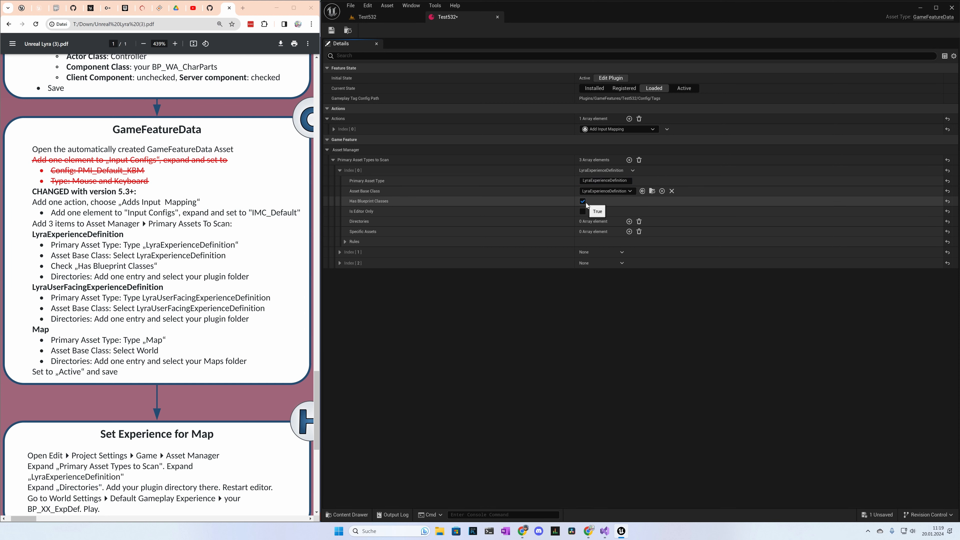
# - Add one Directories entry to the LyraExperienceDefinition scan type and set it to the /Test532 plugin folder
pyautogui.click(629, 221)
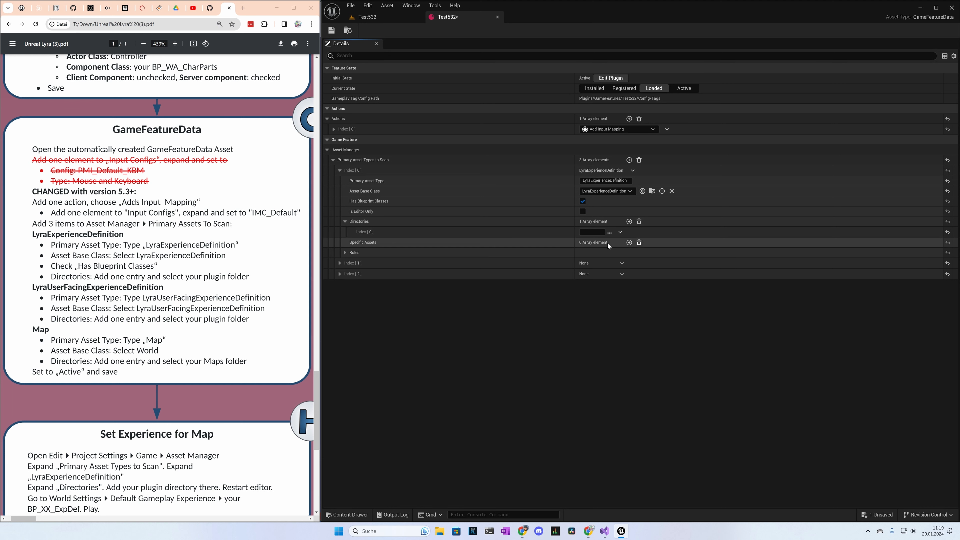
pyautogui.click(609, 232)
pyautogui.click(615, 273)
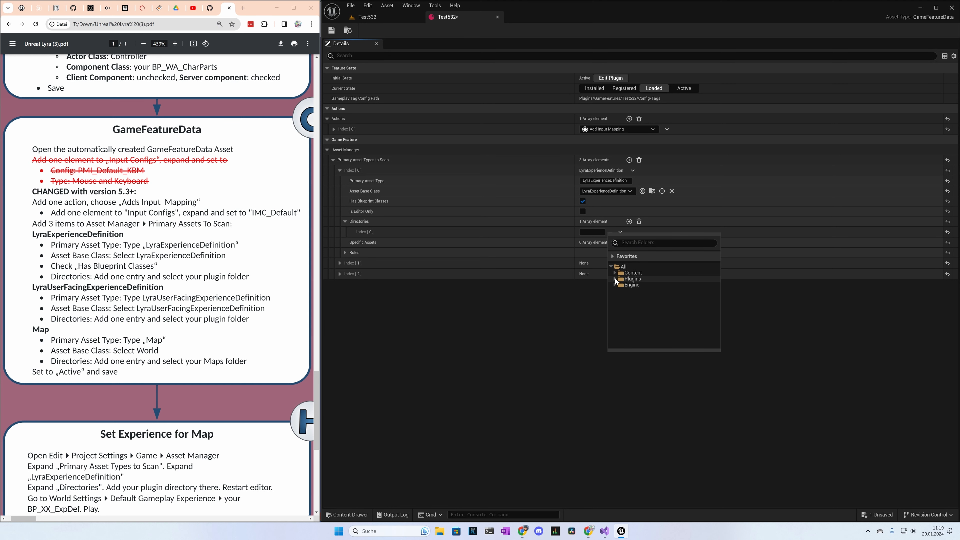
pyautogui.click(615, 280)
pyautogui.click(643, 328)
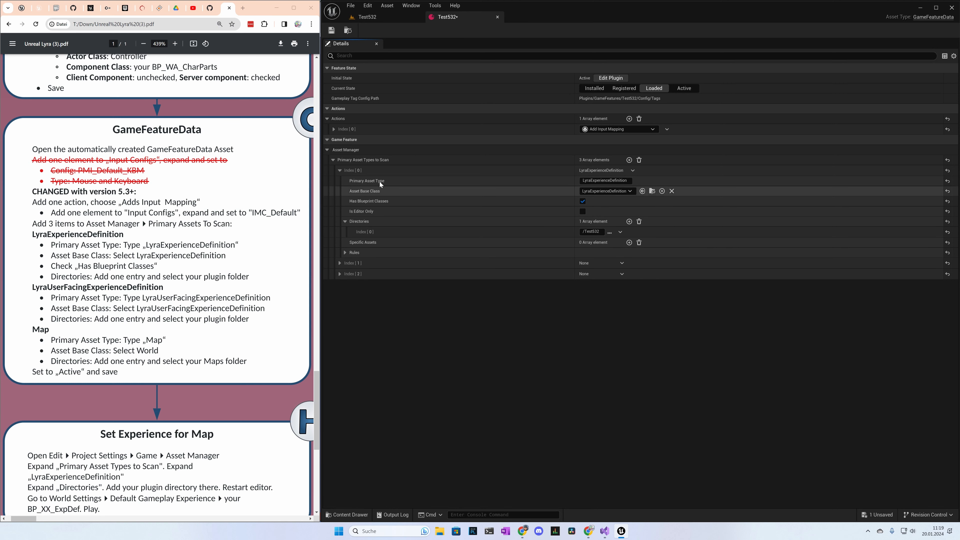
pyautogui.click(335, 169)
pyautogui.click(335, 169)
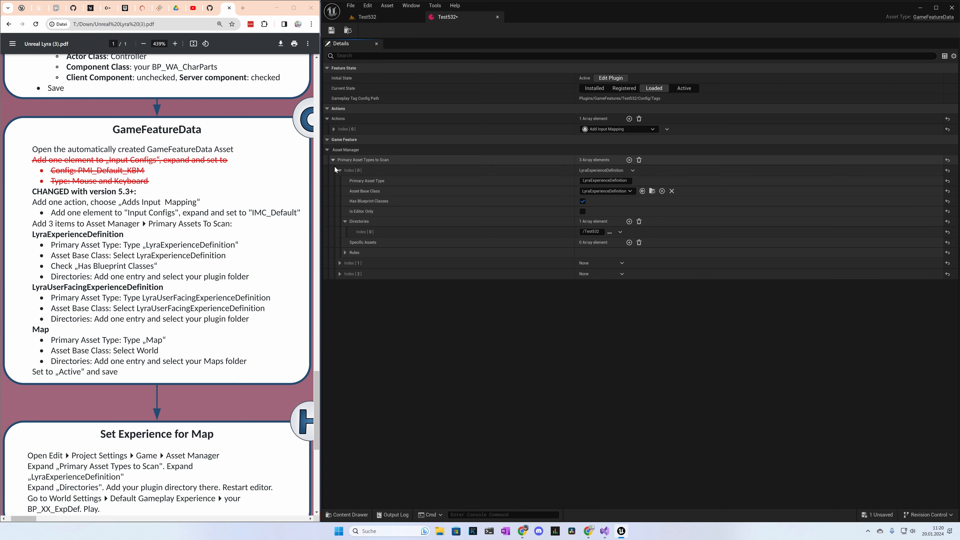
pyautogui.click(336, 169)
# - Set the second scan entry's Primary Asset Type and Asset Base Class to LyraUserFacingExperienceDefinition
pyautogui.click(341, 180)
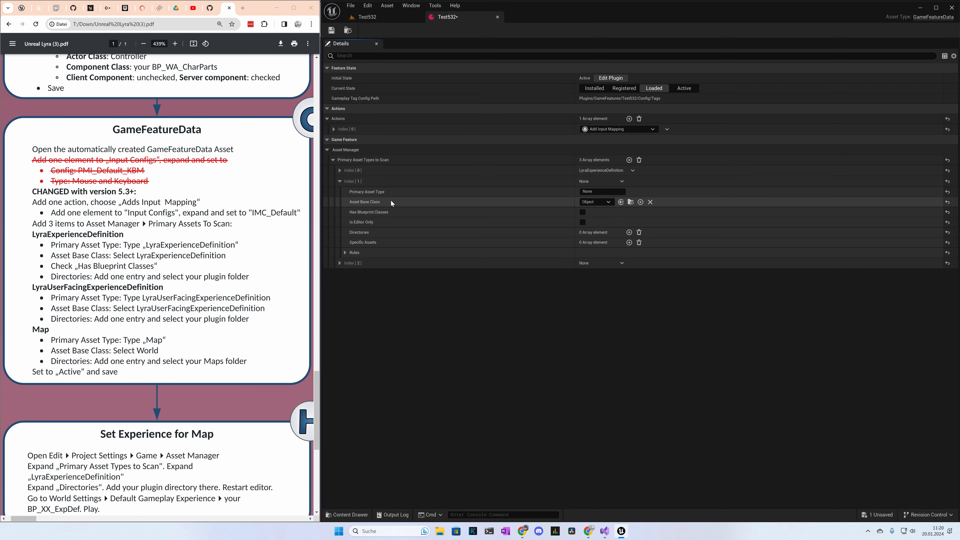
pyautogui.click(594, 192)
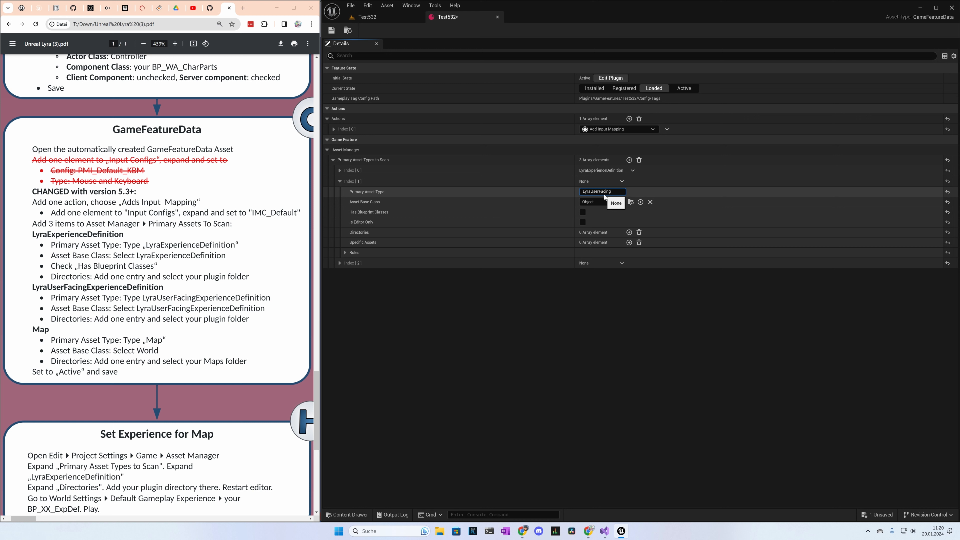
pyautogui.write('Definition')
pyautogui.click(608, 202)
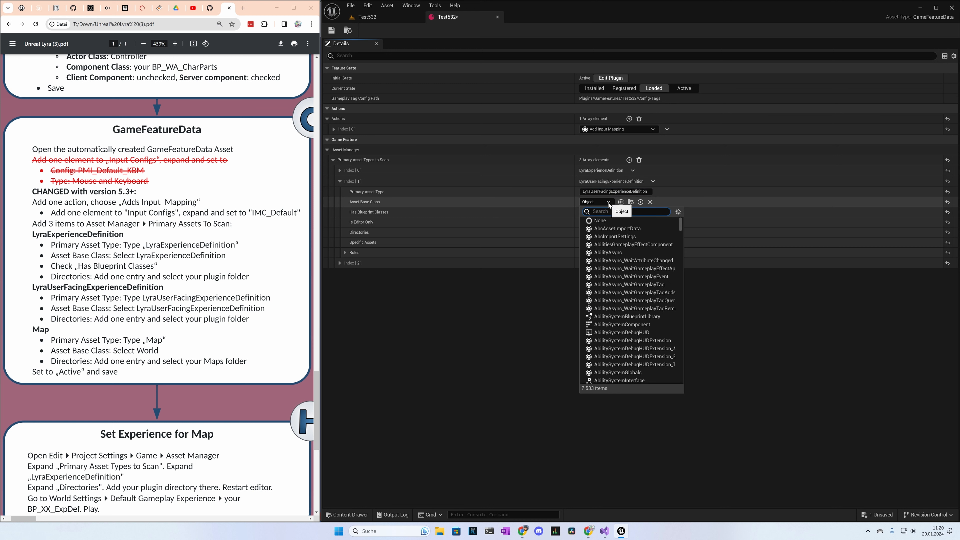
pyautogui.write('lyrauser')
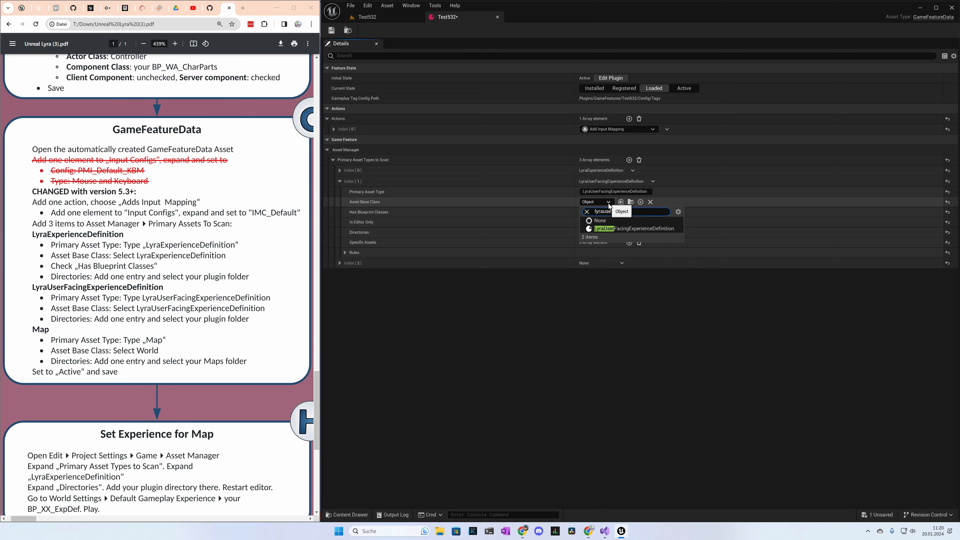
pyautogui.click(615, 229)
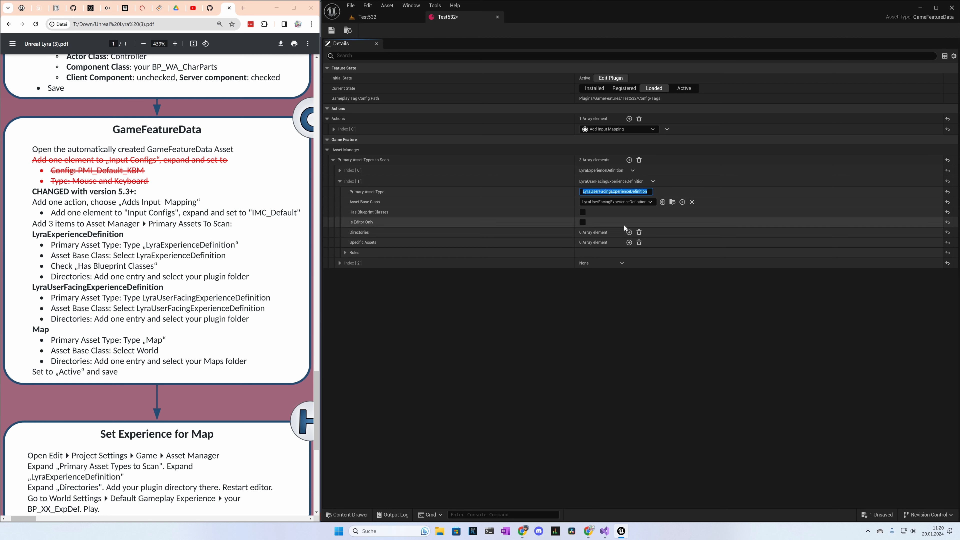
# - Add one Directories entry to the LyraUserFacingExperienceDefinition scan type and set it to the /Test532 plugin folder
pyautogui.click(629, 232)
pyautogui.click(608, 243)
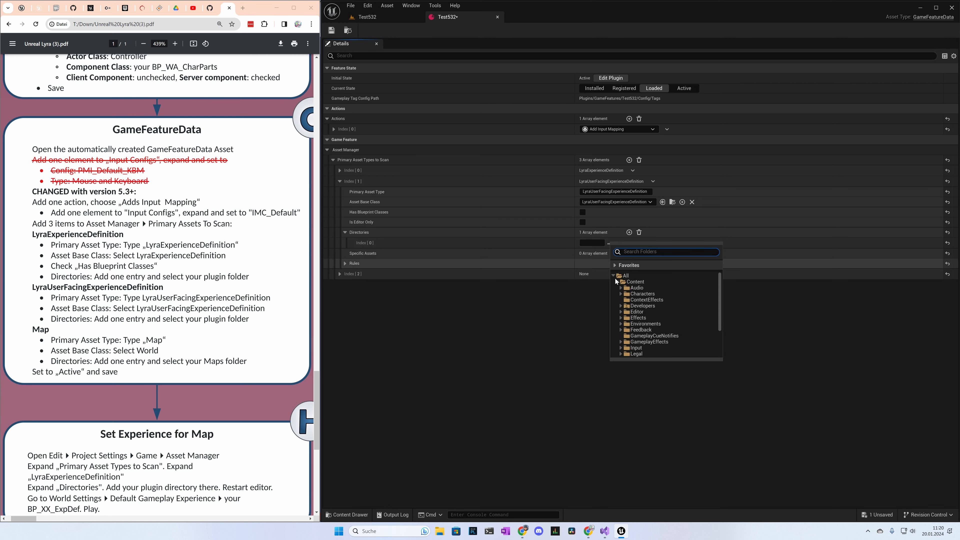
pyautogui.click(617, 281)
pyautogui.click(618, 288)
pyautogui.click(643, 335)
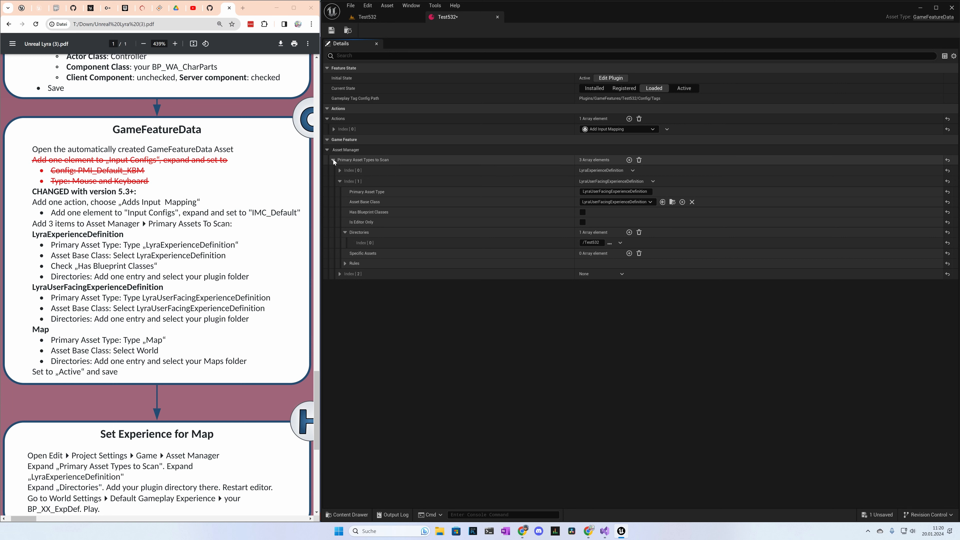
pyautogui.click(340, 181)
# - Set the third scan entry's Primary Asset Type to Map and its Asset Base Class to World
pyautogui.click(339, 192)
pyautogui.click(597, 203)
pyautogui.write('Map')
pyautogui.click(604, 213)
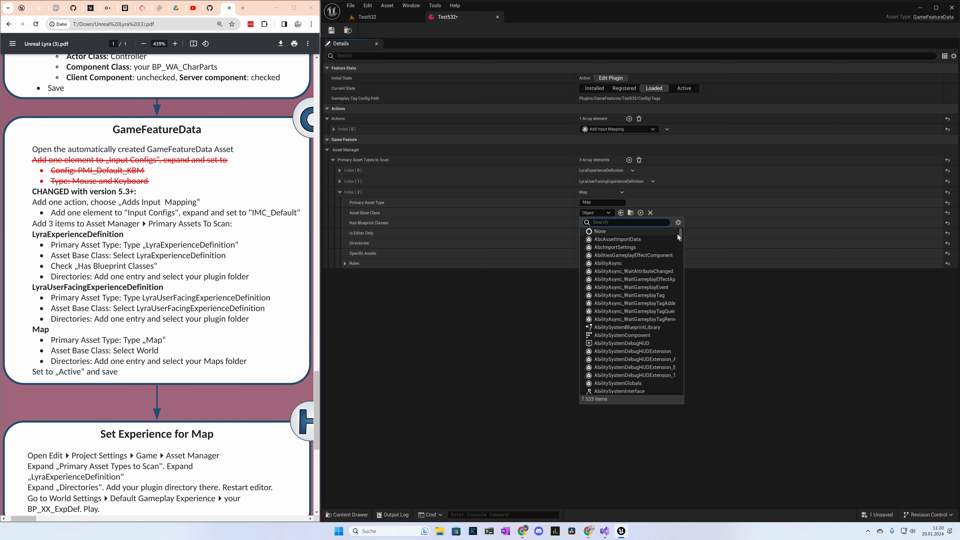
pyautogui.write('World')
pyautogui.scroll(-5, 670, 261)
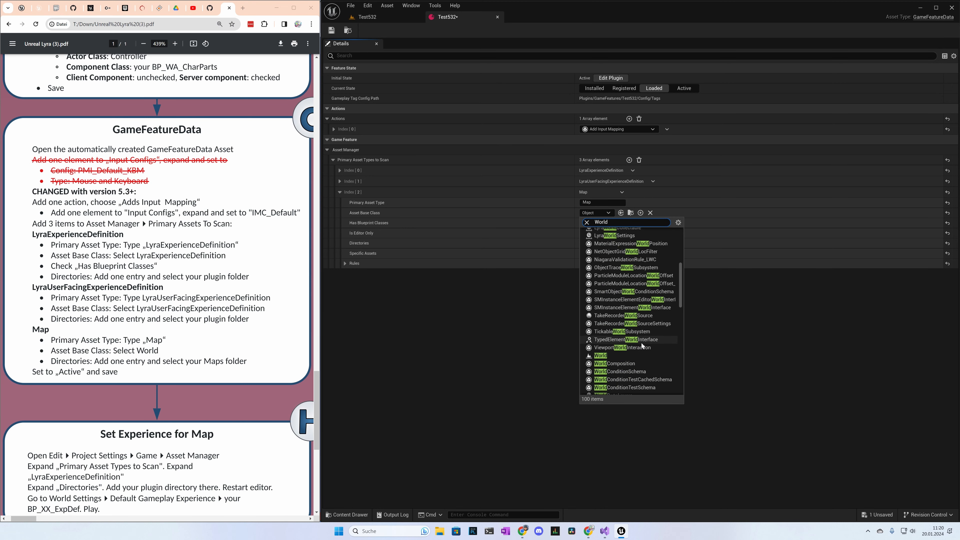
pyautogui.click(610, 356)
pyautogui.click(610, 355)
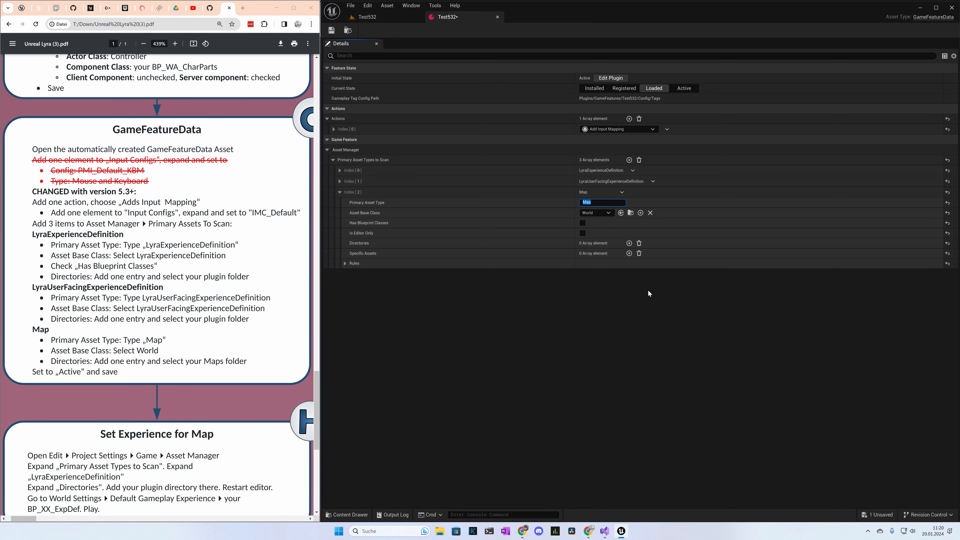
# - Add one Directories entry to the Map scan type, set it to the Test532 plugin's Maps folder, and save and close the asset
pyautogui.click(629, 243)
pyautogui.click(609, 254)
pyautogui.click(614, 293)
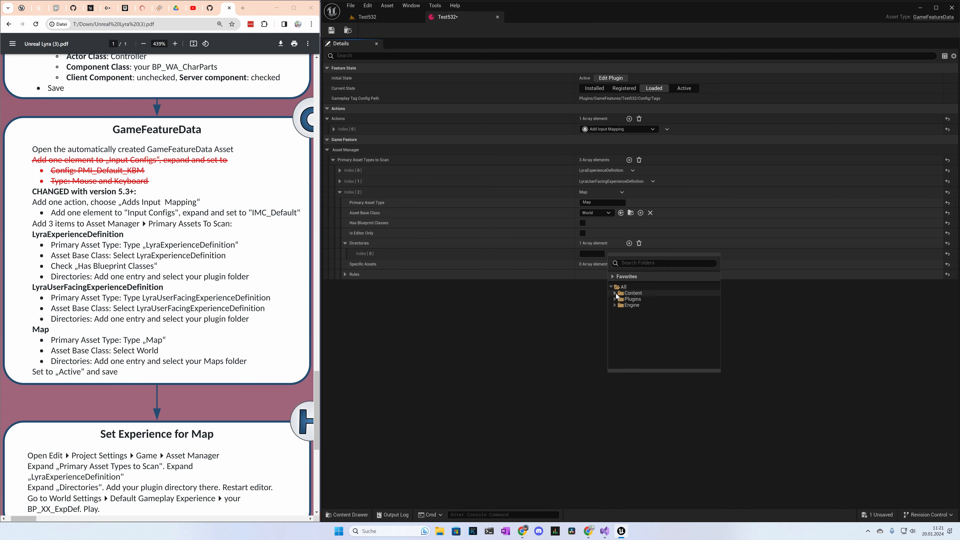
pyautogui.click(614, 299)
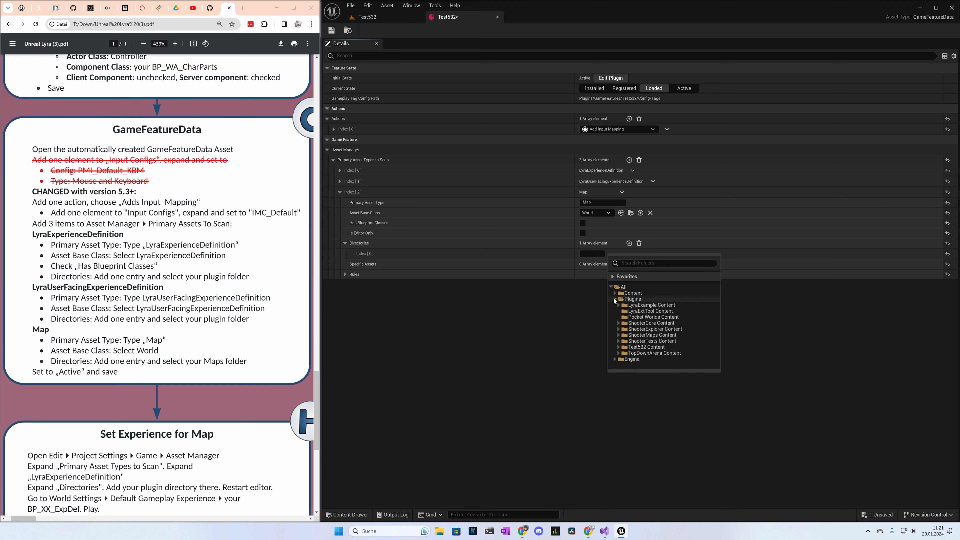
pyautogui.click(619, 348)
pyautogui.click(640, 361)
pyautogui.click(333, 33)
pyautogui.click(498, 17)
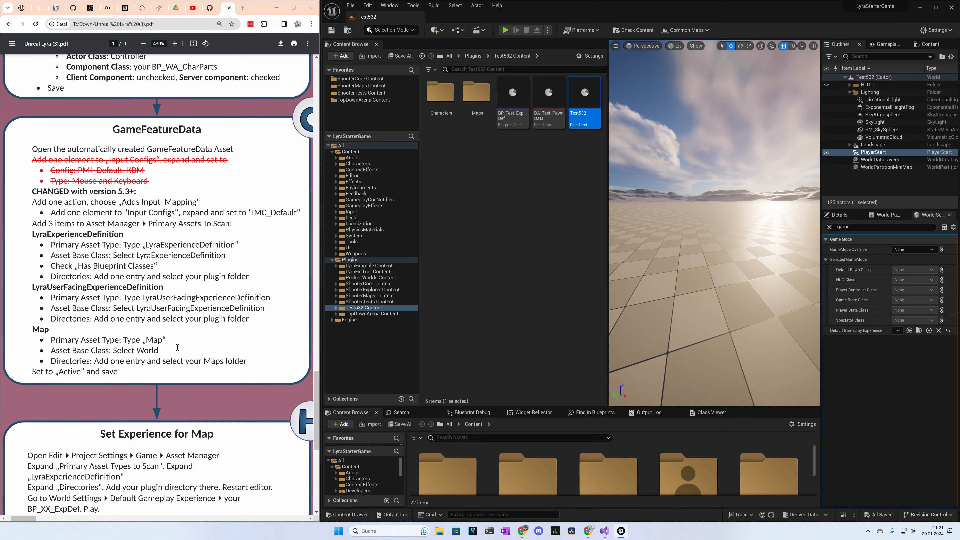
# - Open the project's Asset Manager settings and check the scan directories of the LyraExperienceDefinition entry
pyautogui.scroll(-5, 177, 346)
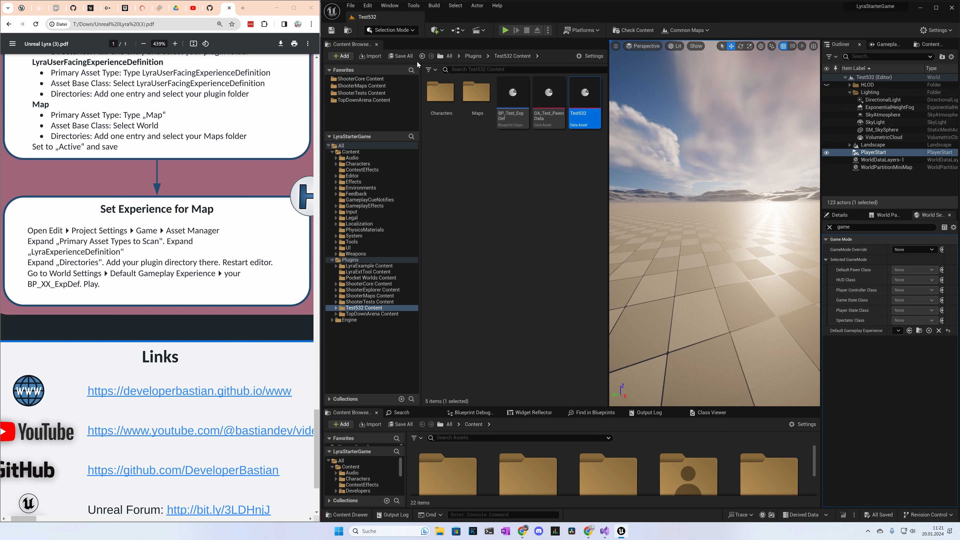
pyautogui.click(368, 6)
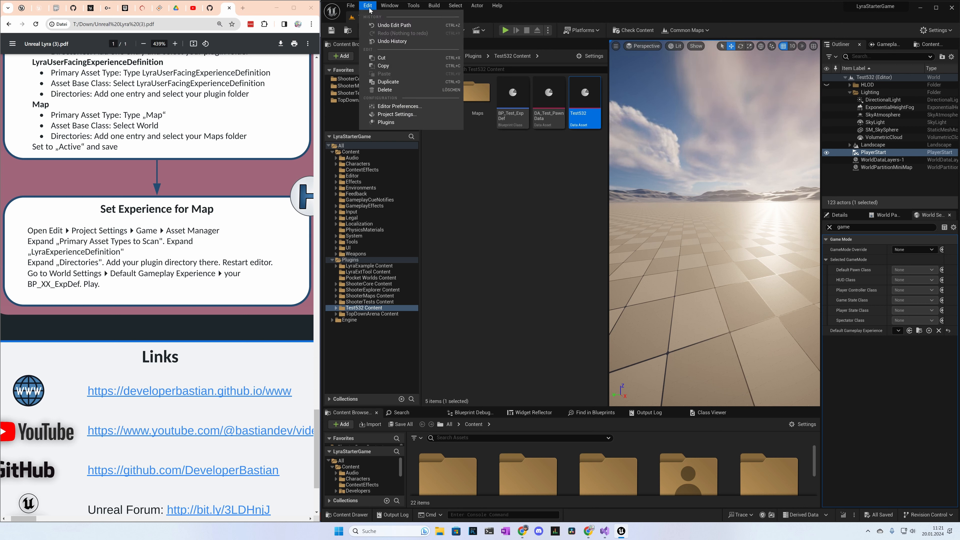
pyautogui.click(393, 114)
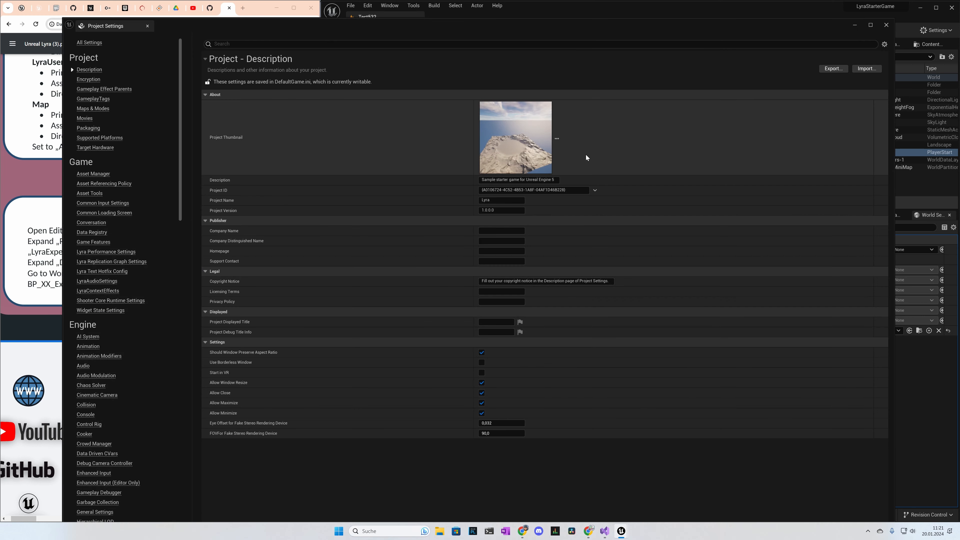
pyautogui.moveTo(310, 30); pyautogui.dragTo(537, 92)
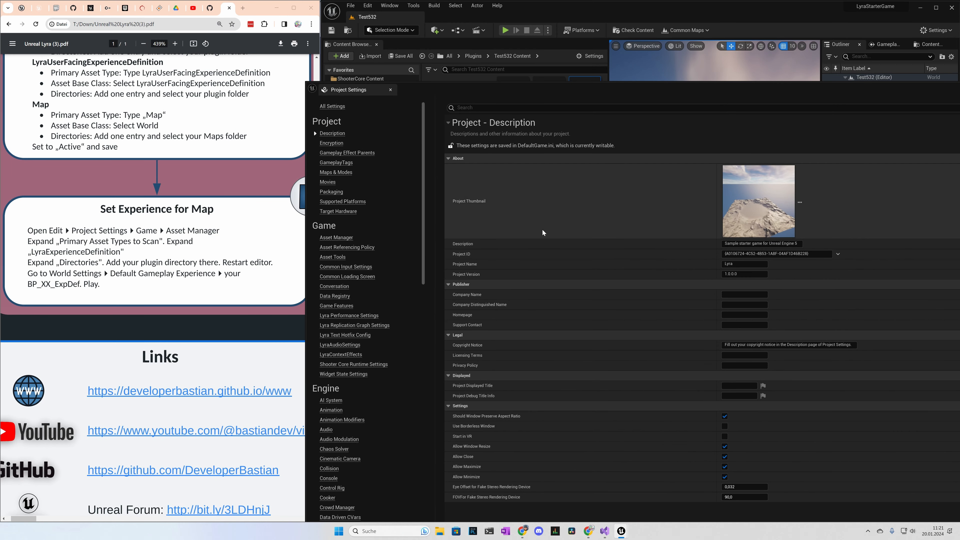
pyautogui.click(336, 237)
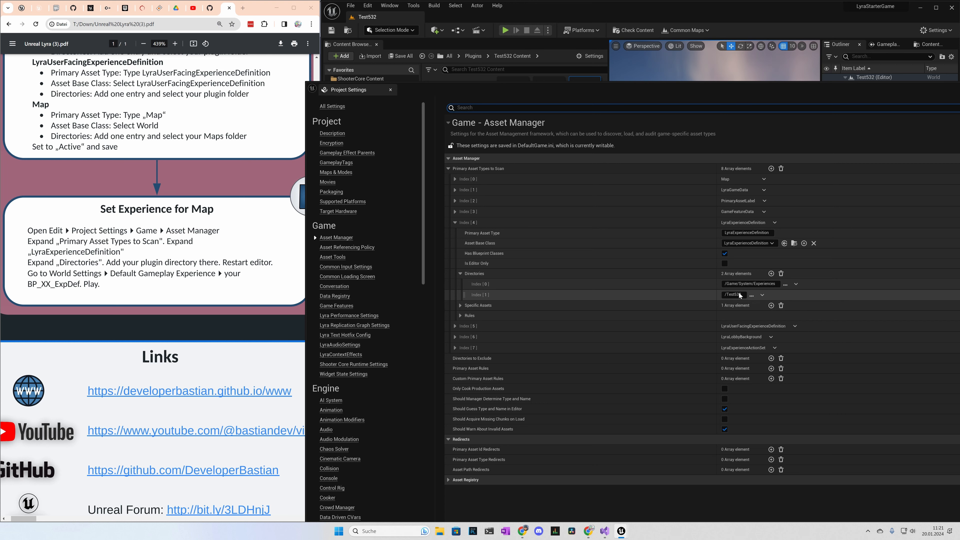
pyautogui.click(454, 222)
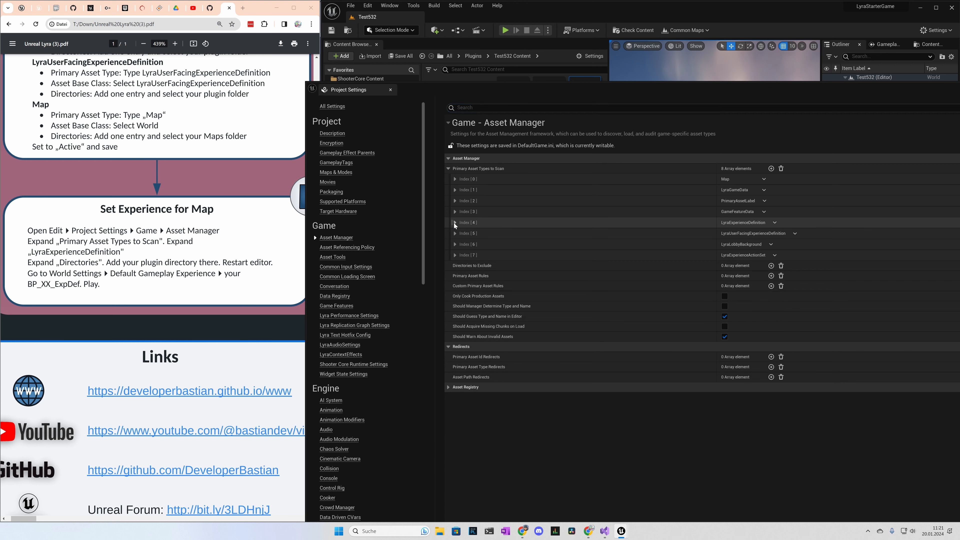
# - Set the Asset Referencing Policy's Can Reference These Domains entry for project content to Test532 and close the project settings
pyautogui.click(349, 247)
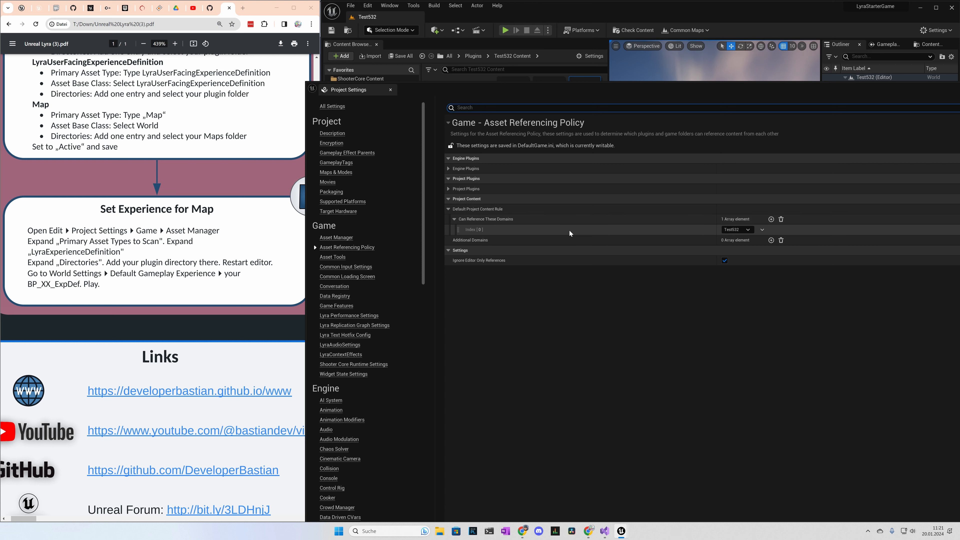
pyautogui.click(750, 230)
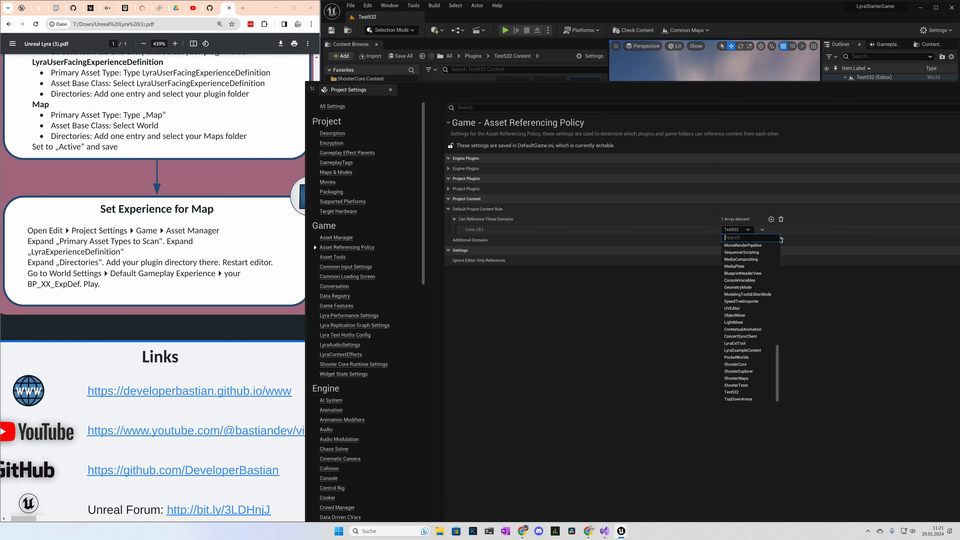
pyautogui.write('test')
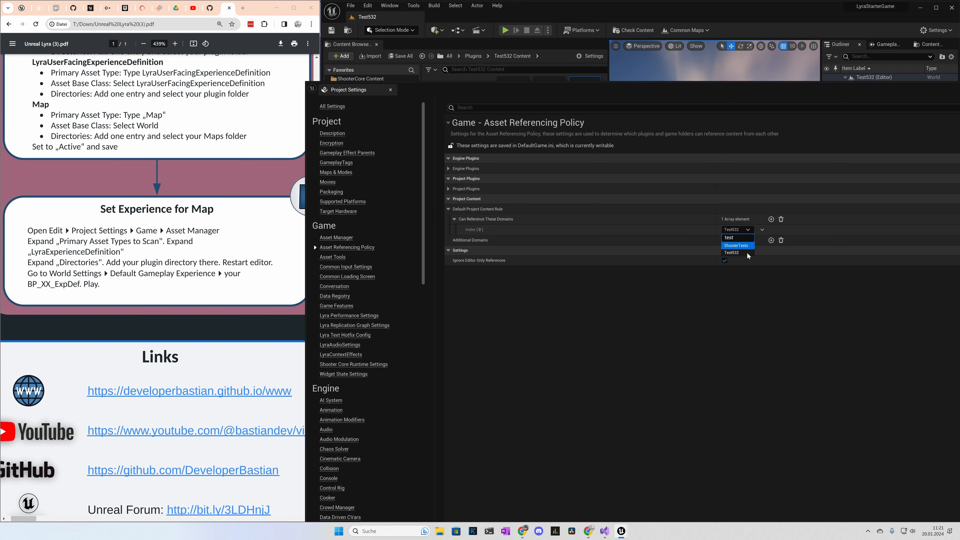
pyautogui.click(744, 253)
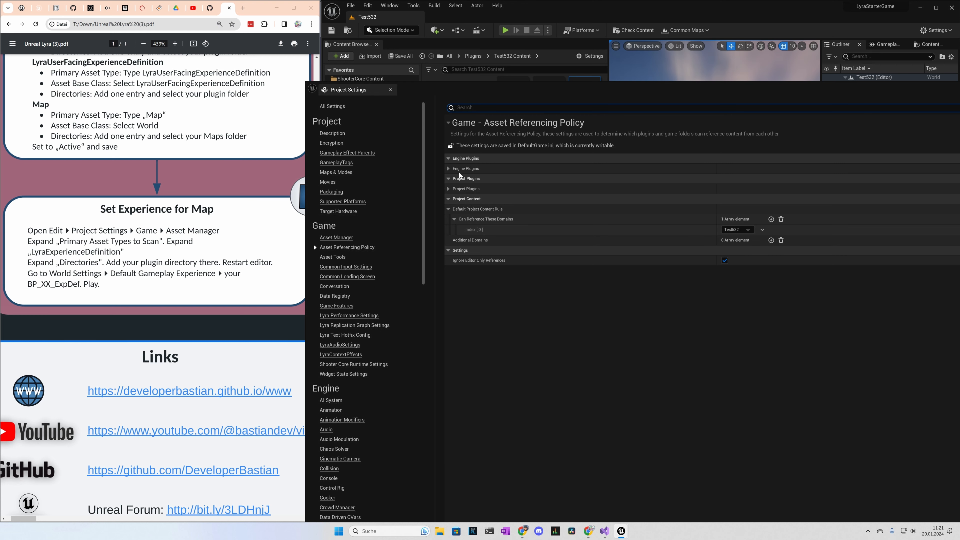
pyautogui.moveTo(792, 92); pyautogui.dragTo(583, 74)
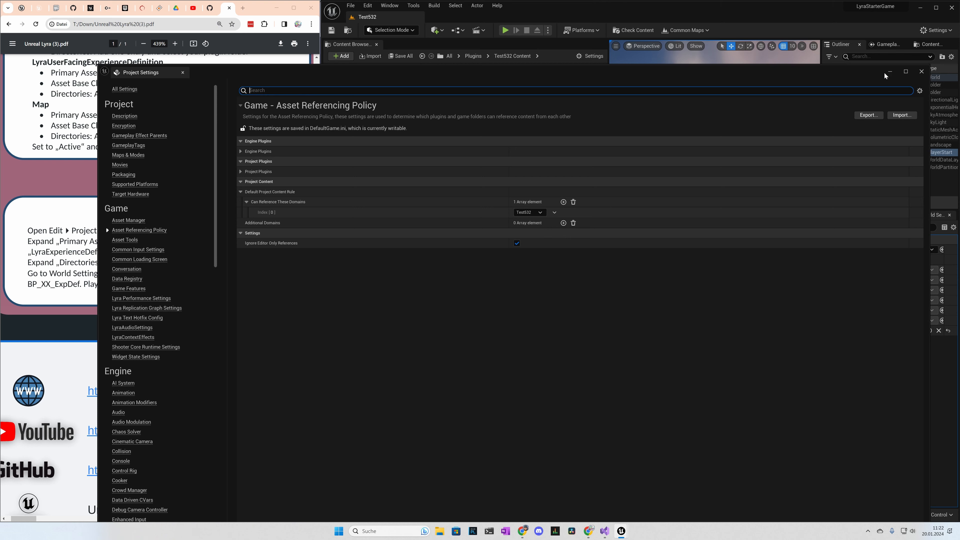
pyautogui.click(922, 72)
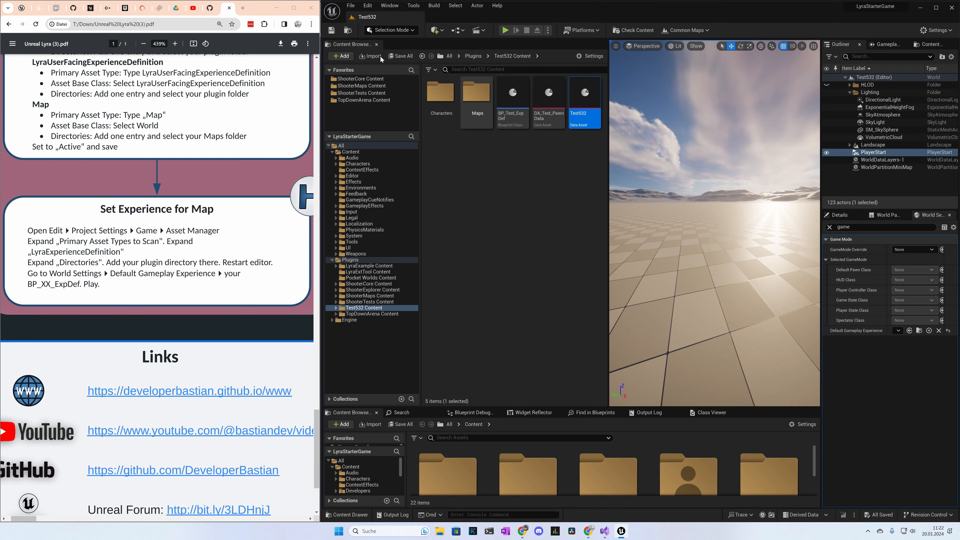
# - Widen the World Settings area and filter its properties by "game"
pyautogui.click(515, 198)
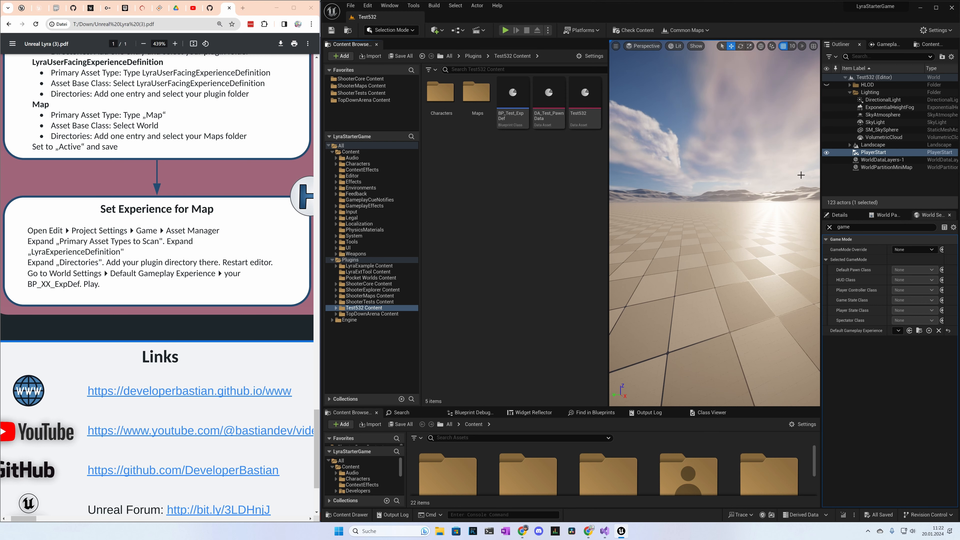
pyautogui.click(817, 183)
pyautogui.moveTo(821, 182); pyautogui.dragTo(706, 184)
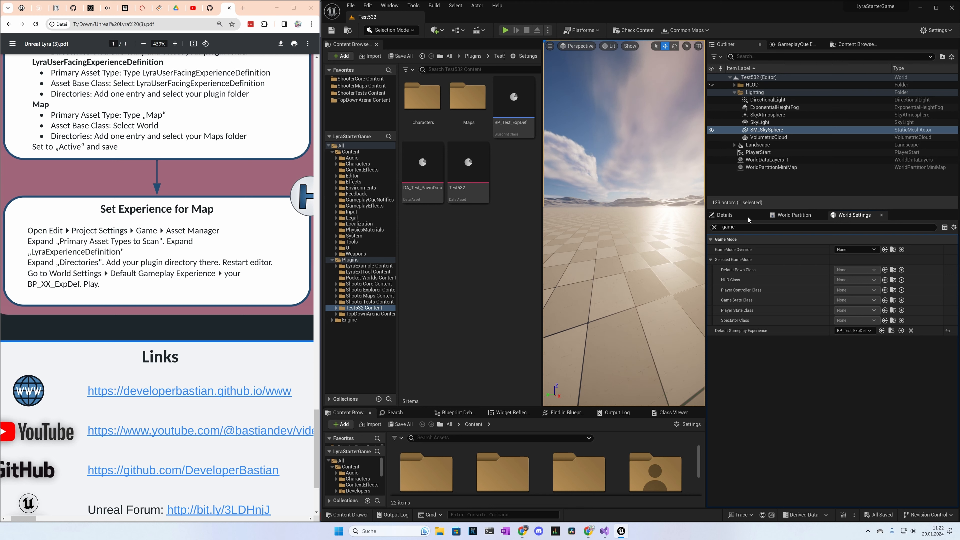
pyautogui.click(714, 227)
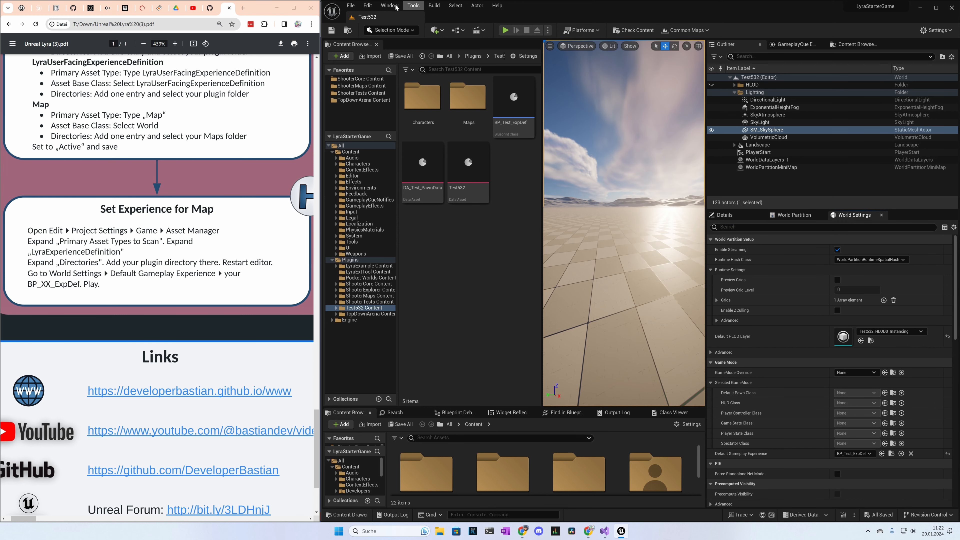
pyautogui.click(388, 8)
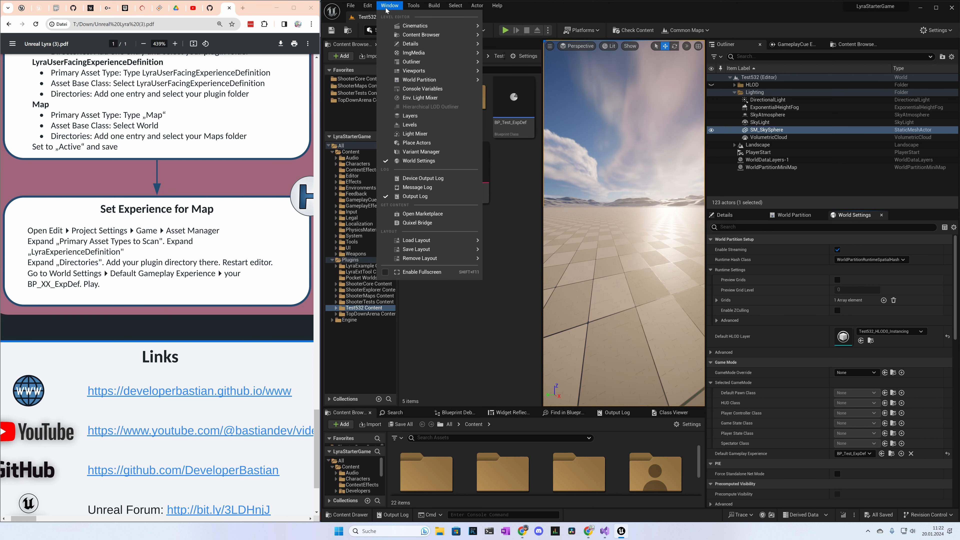
pyautogui.click(422, 161)
pyautogui.click(776, 226)
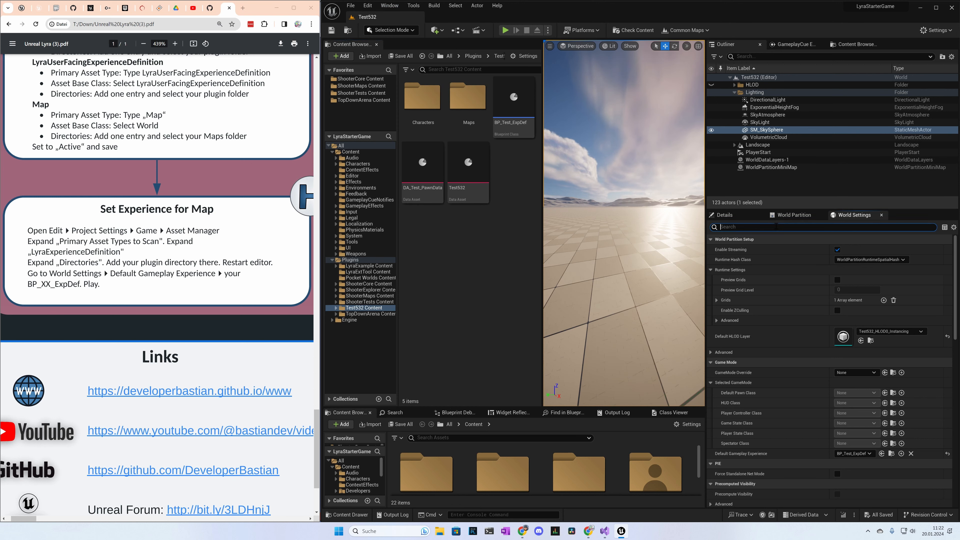
pyautogui.write('game')
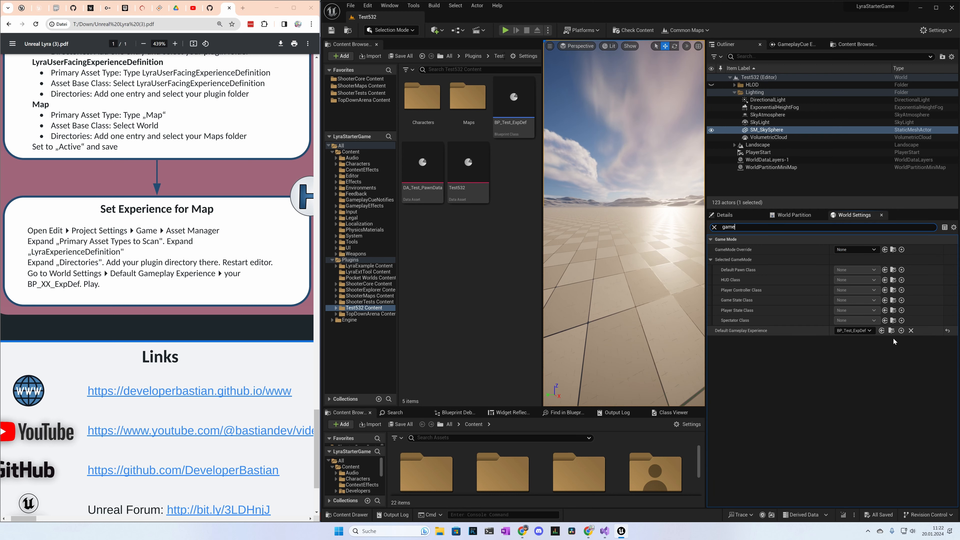
# - Set the map's Default Gameplay Experience to BP_Test_ExpDef
pyautogui.click(853, 331)
pyautogui.write('r')
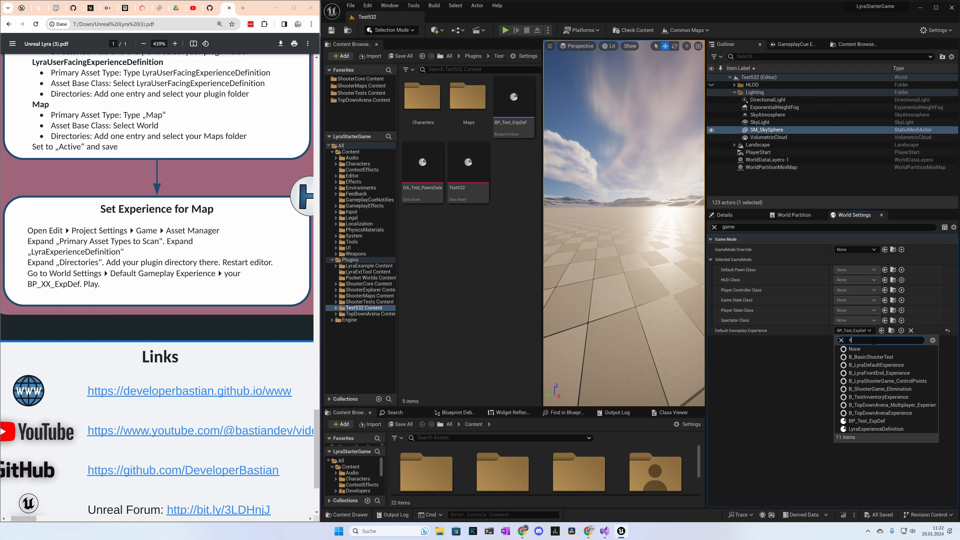
pyautogui.write('w')
pyautogui.write('test')
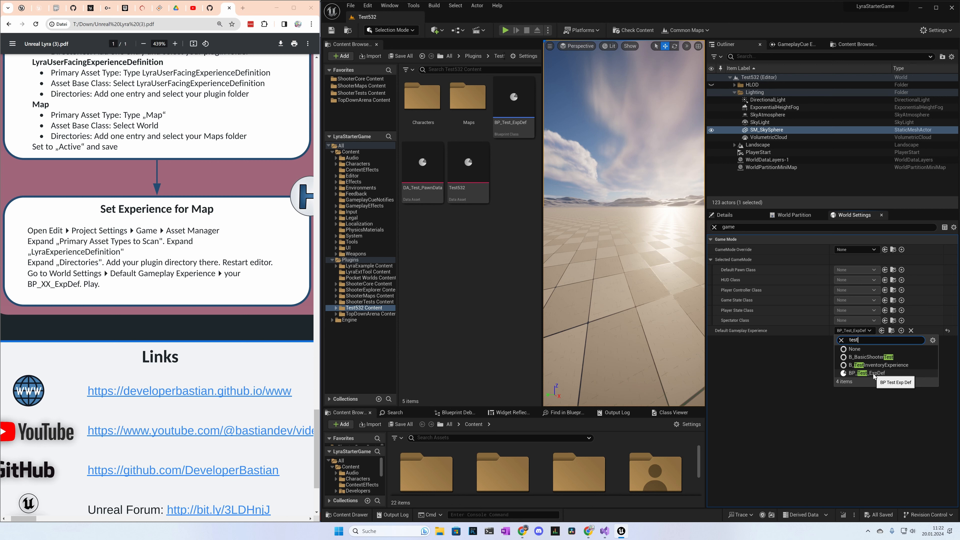
pyautogui.click(870, 373)
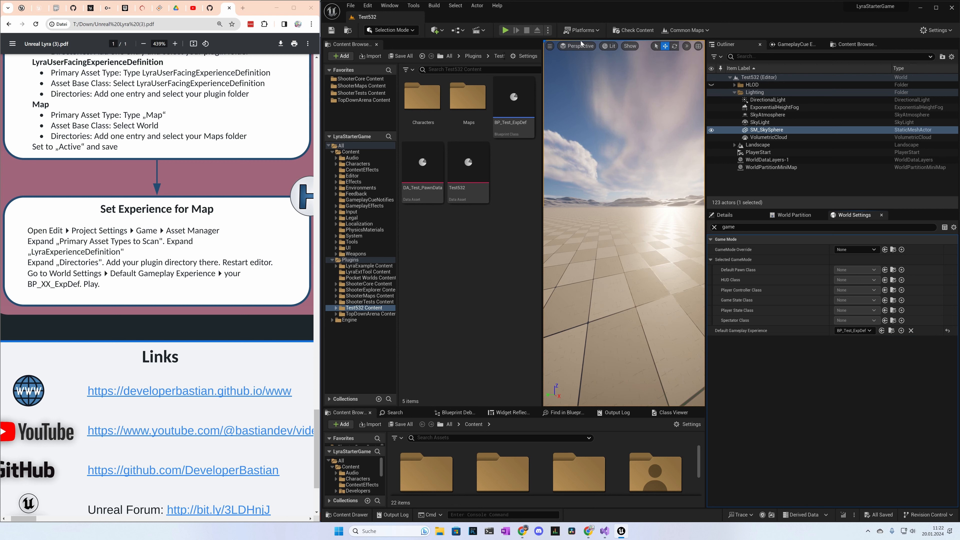
# - Play the Test532 level in the editor viewport to test the hero character, and stop the session
pyautogui.click(504, 30)
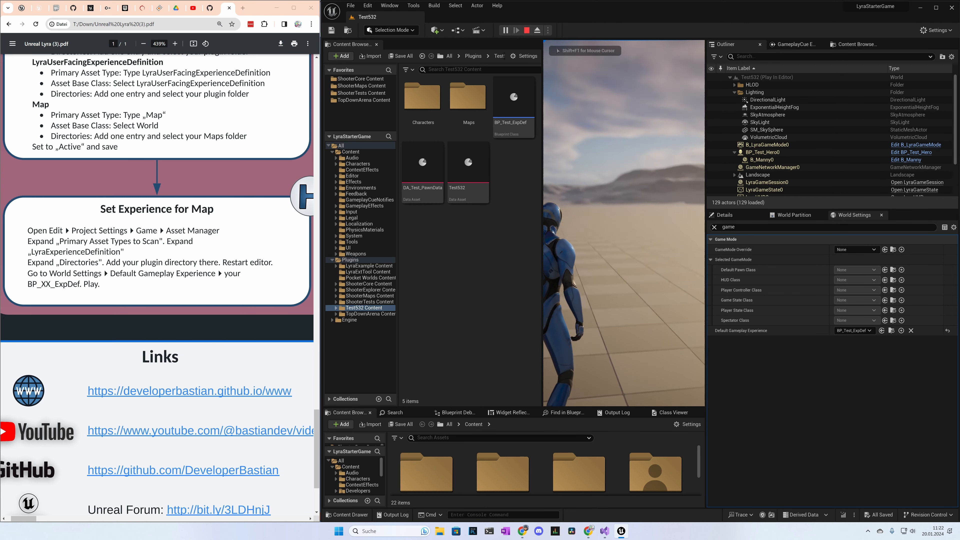
pyautogui.hotkey('shift', 'F1')
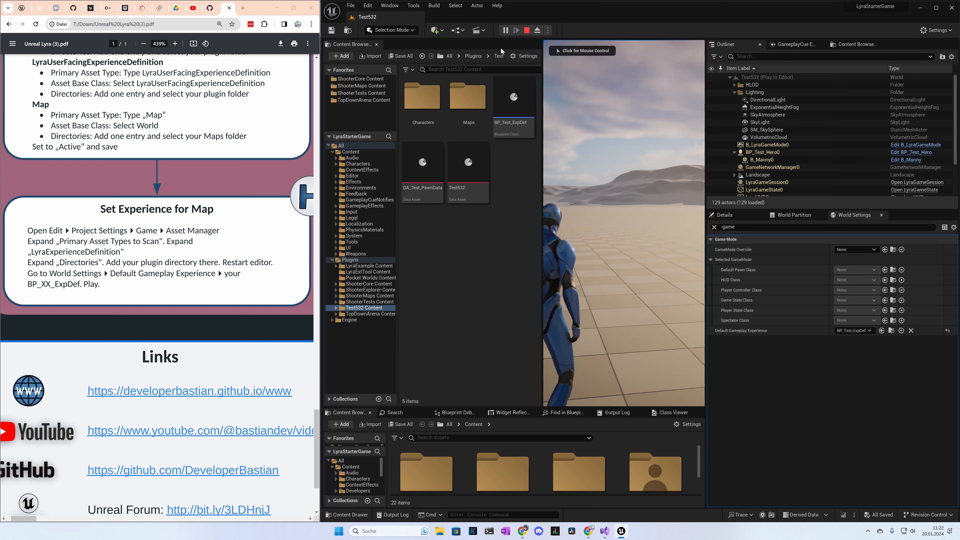
pyautogui.click(527, 30)
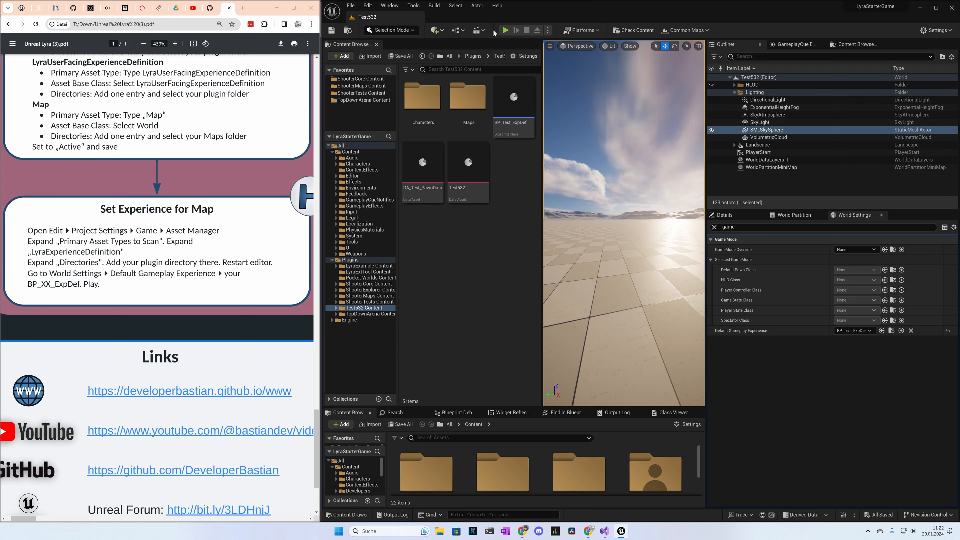
# - Set the play Net Mode to Play As Client
pyautogui.click(548, 31)
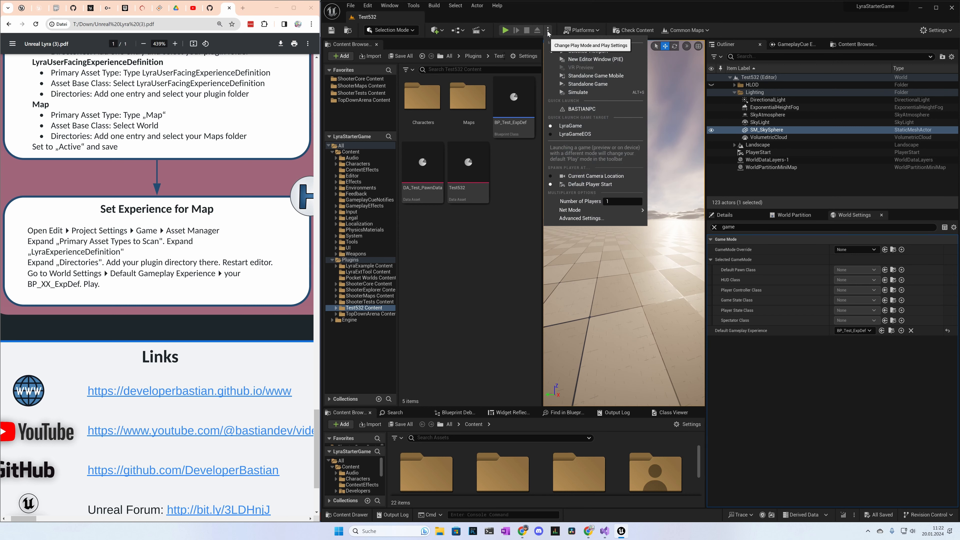
pyautogui.moveTo(575, 210)
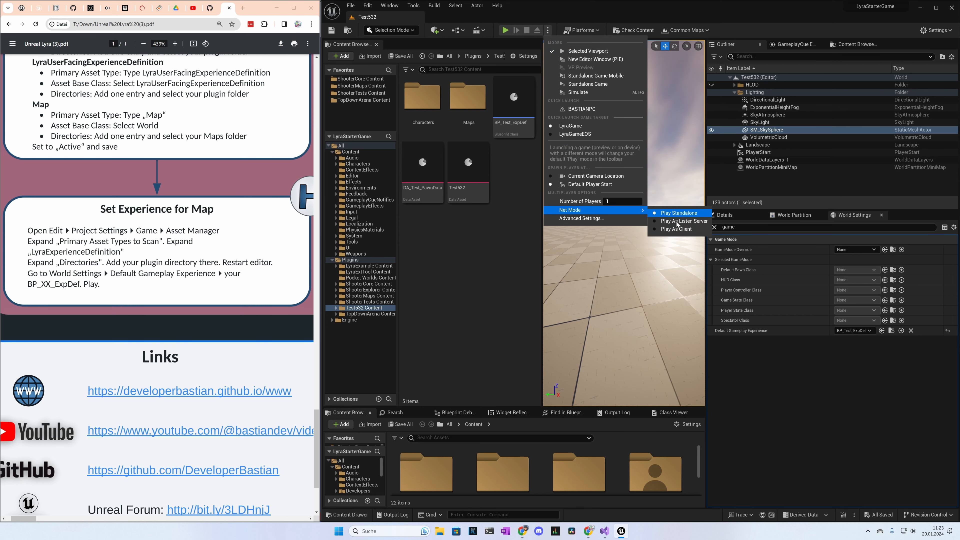
pyautogui.click(670, 229)
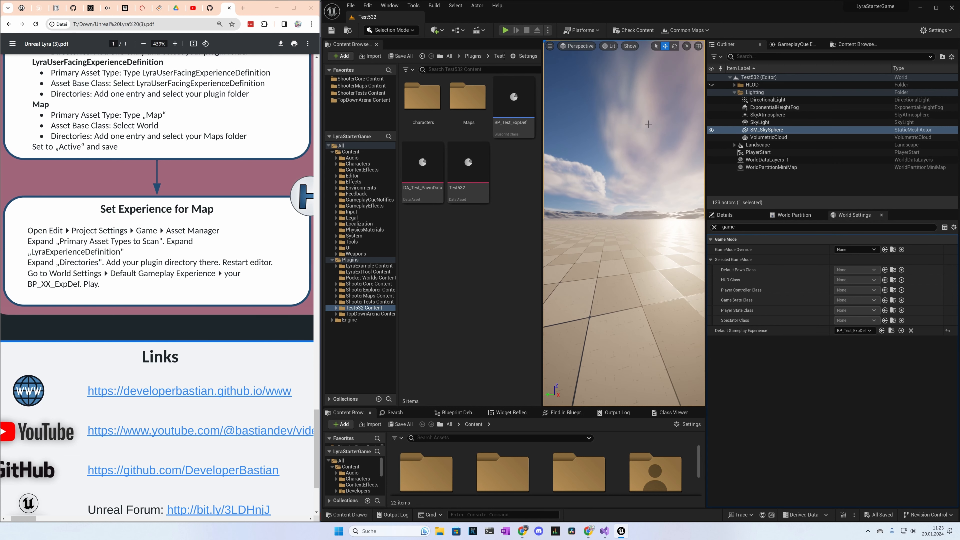
# - Enlarge the viewport, play the level as a client, move the character forward, and stop the session
pyautogui.moveTo(704, 127); pyautogui.dragTo(944, 126)
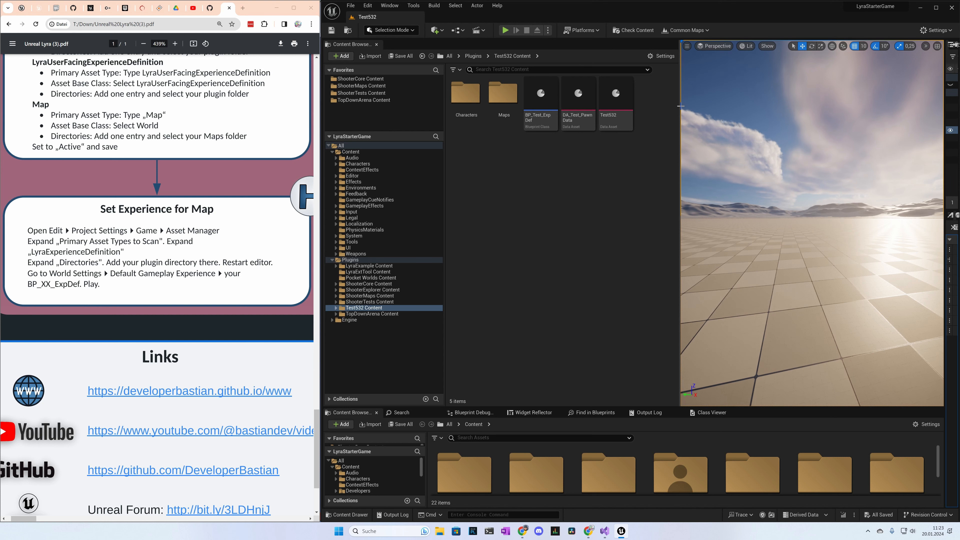
pyautogui.moveTo(680, 106); pyautogui.dragTo(475, 22)
pyautogui.click(505, 31)
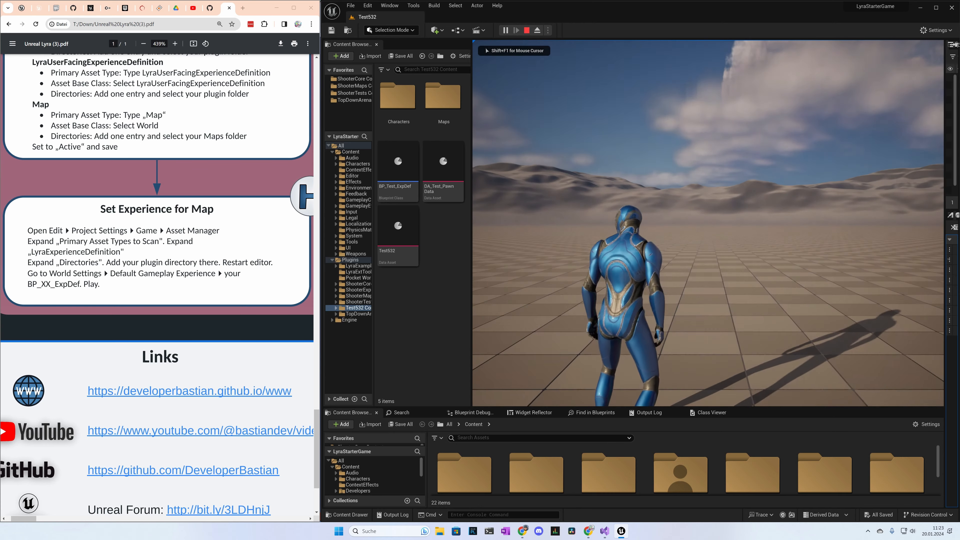
pyautogui.press('w')
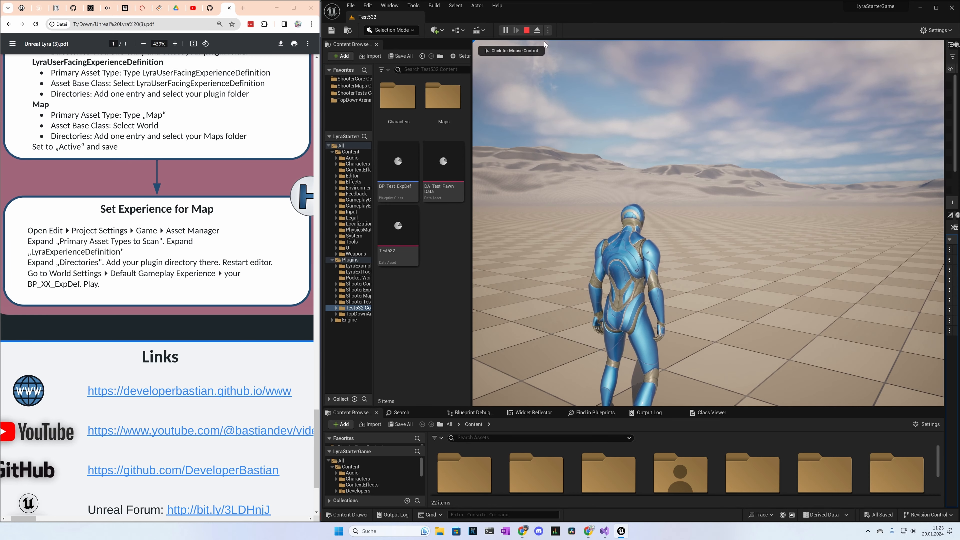
pyautogui.hotkey('shift', 'F1')
pyautogui.click(527, 30)
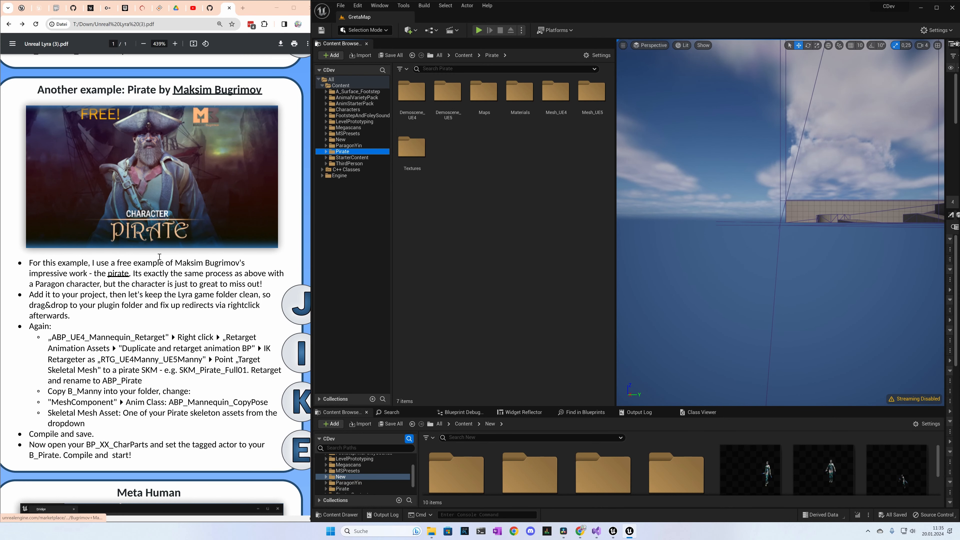
# - Open the linked Pirate marketplace page from the PDF and view its product details
pyautogui.click(120, 276)
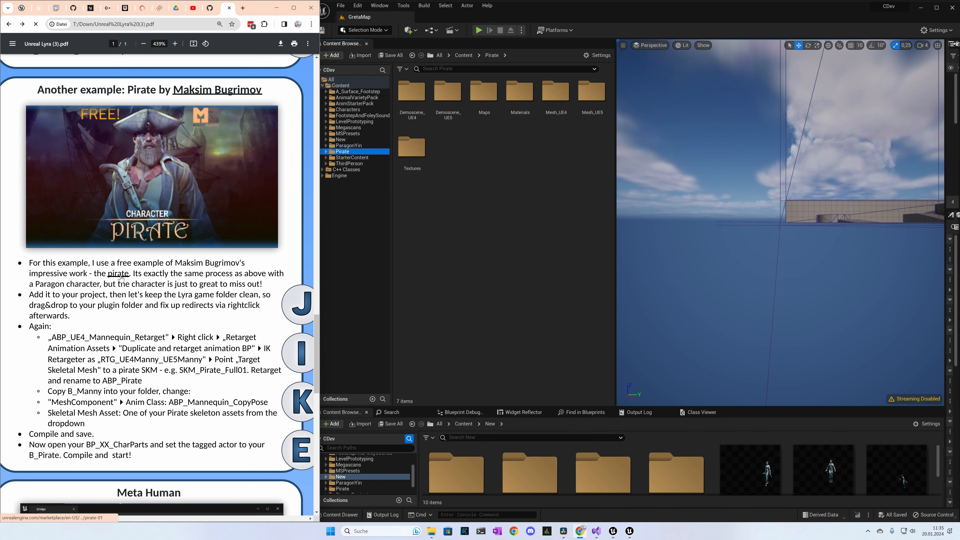
pyautogui.scroll(-5, 225, 284)
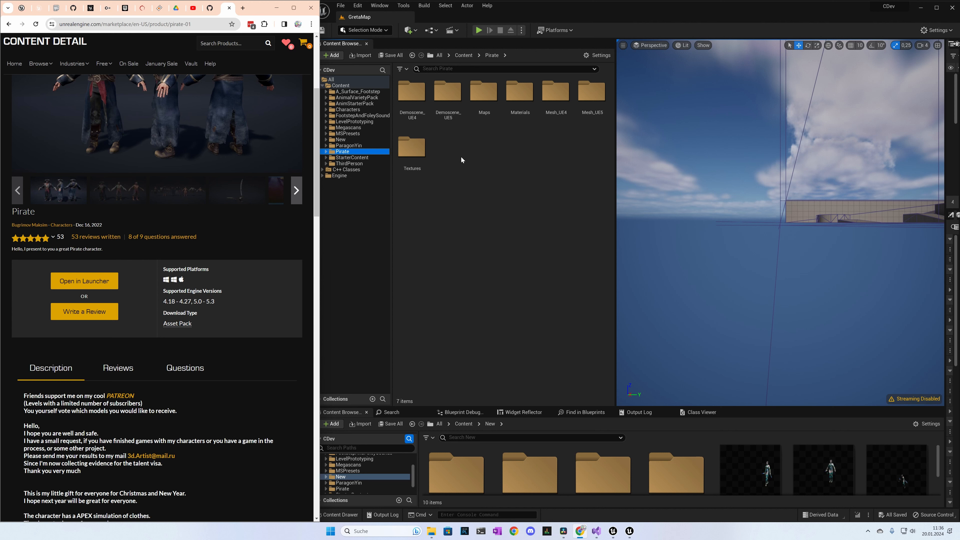
# - Migrate the Pirate folder's assets into LyraStarterGame_5.3.2/Plugins/GameFeatures/Test532/Content, overwriting all existing files
pyautogui.rightClick(335, 152)
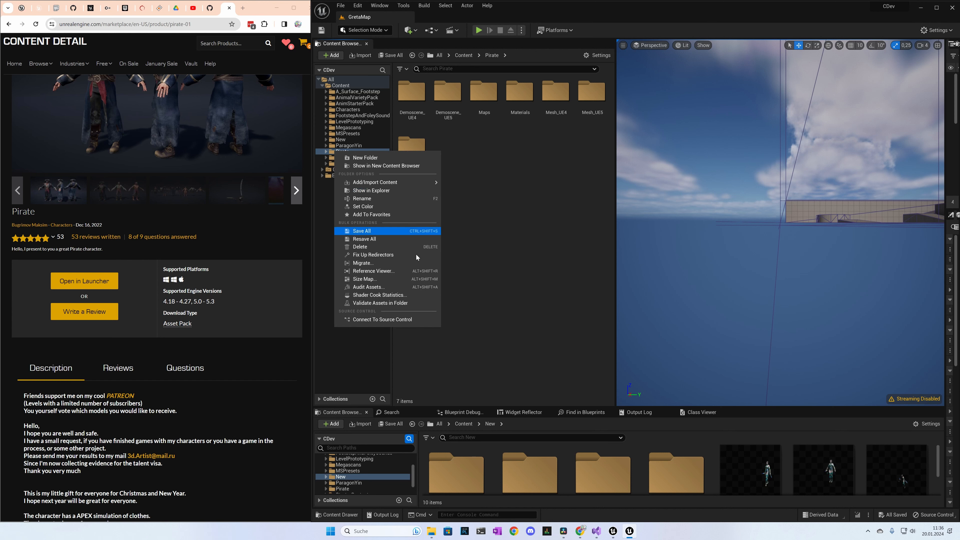
pyautogui.click(380, 263)
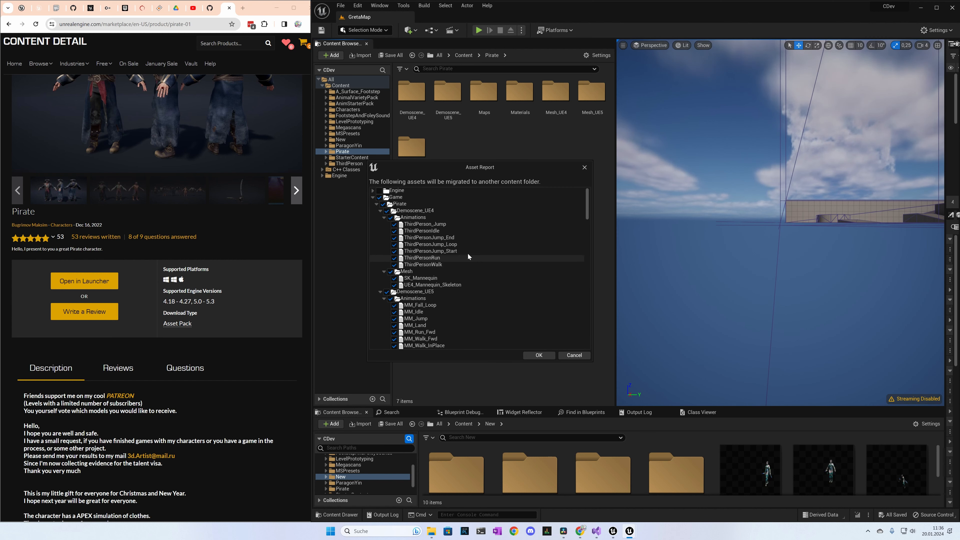
pyautogui.click(377, 204)
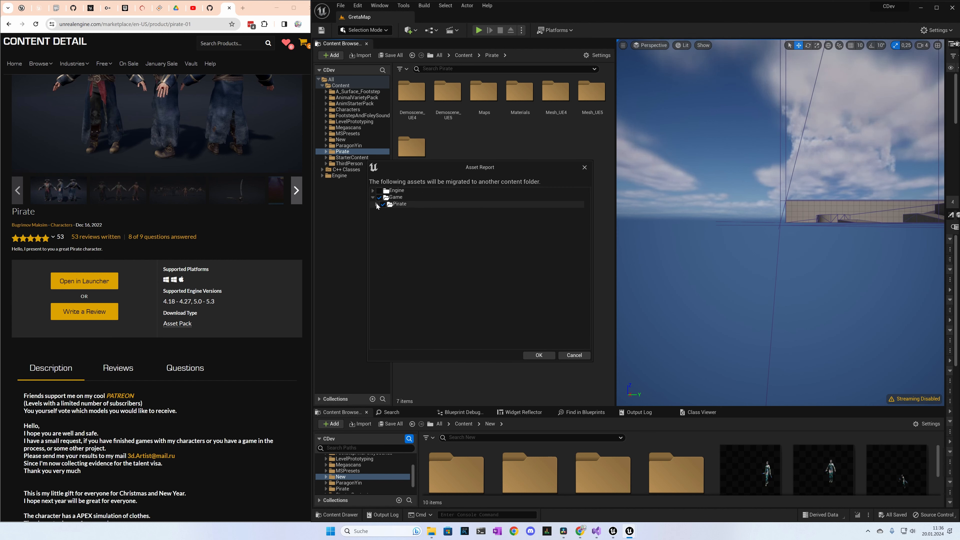
pyautogui.click(538, 355)
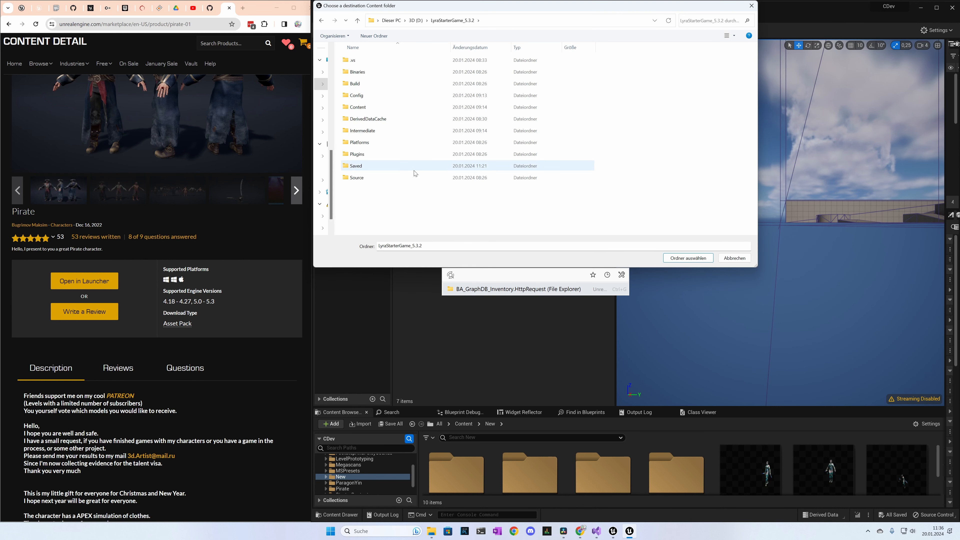
pyautogui.doubleClick(370, 155)
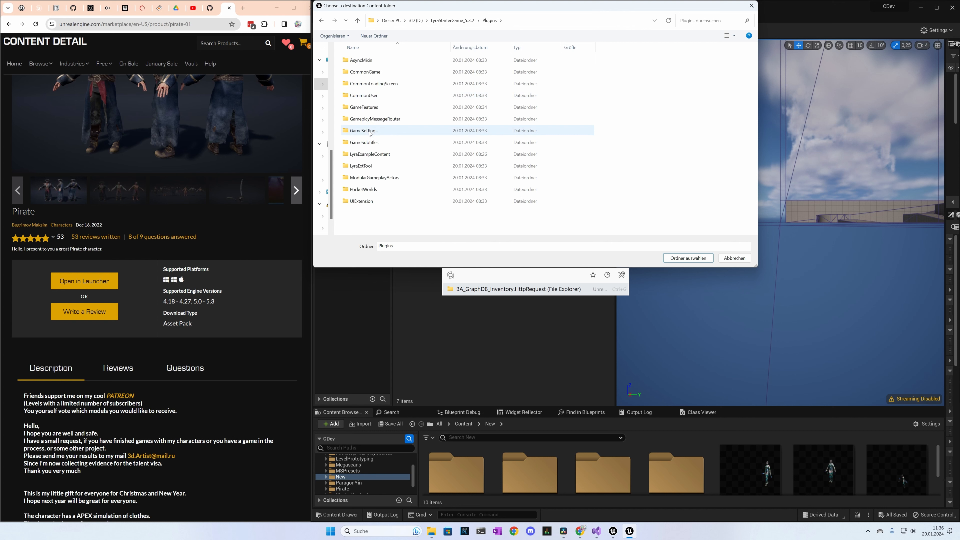
pyautogui.doubleClick(364, 107)
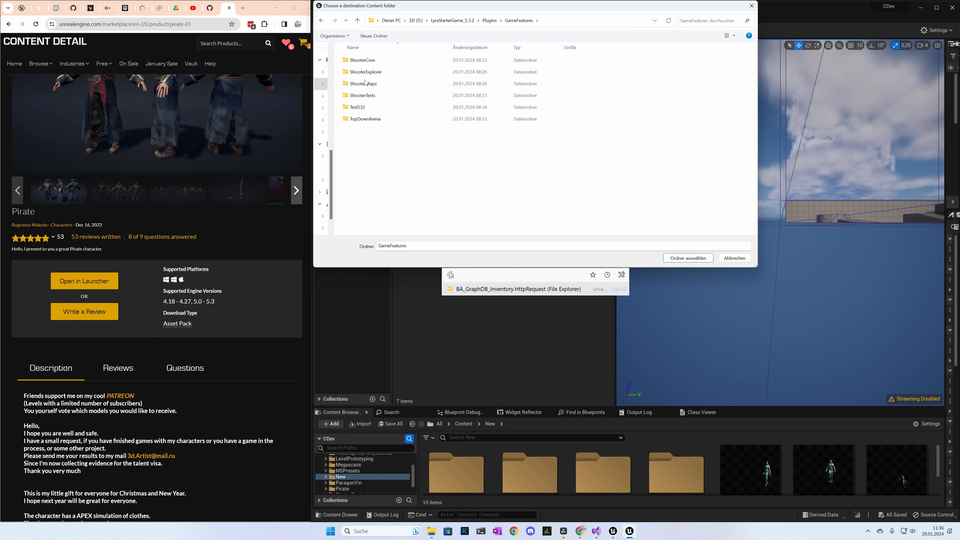
pyautogui.doubleClick(357, 107)
pyautogui.doubleClick(361, 84)
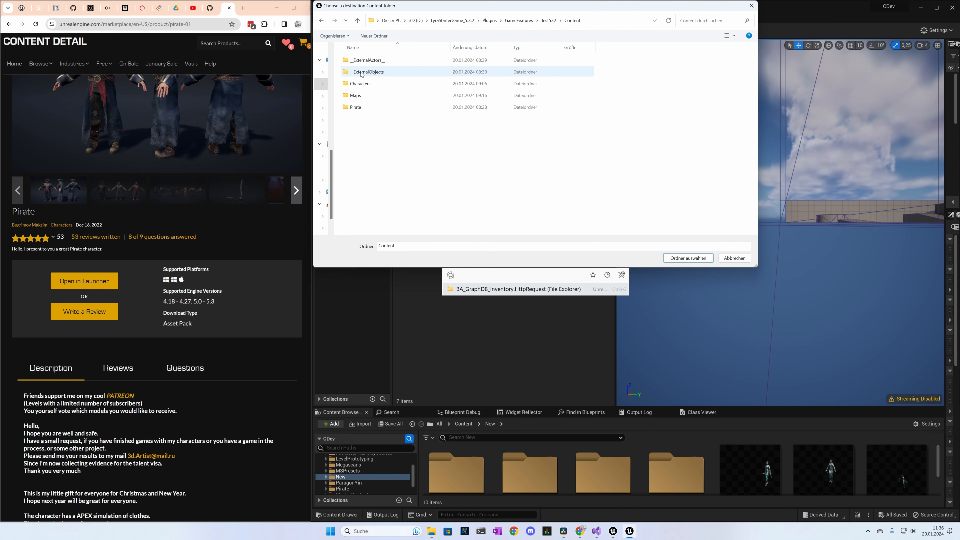
pyautogui.click(687, 258)
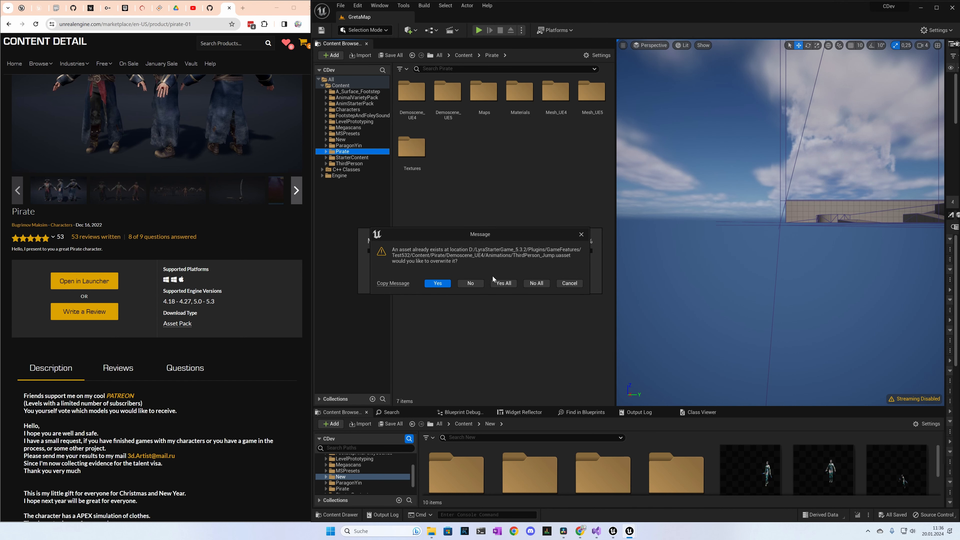
pyautogui.click(507, 284)
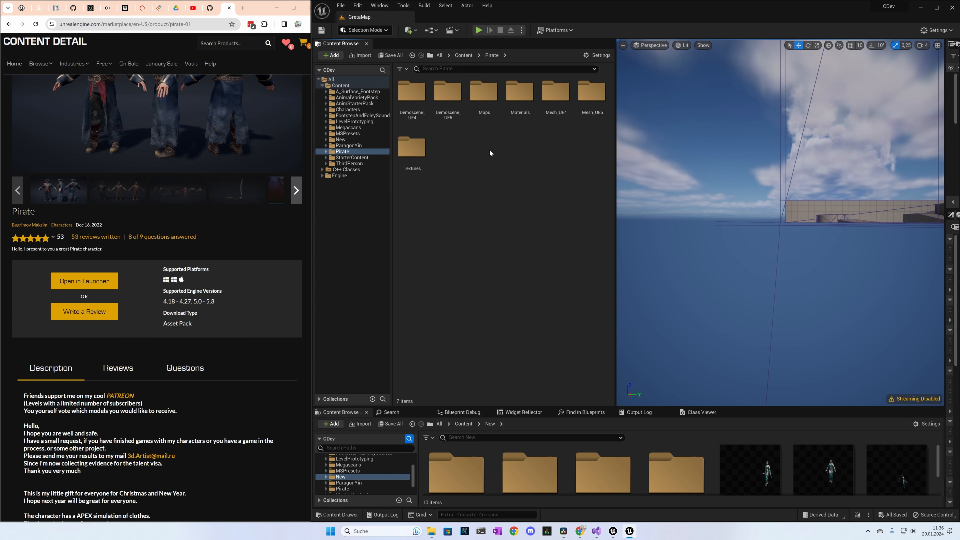
# - Switch to Visual Studio and launch the LyraStarterGame project
pyautogui.click(596, 531)
pyautogui.click(587, 22)
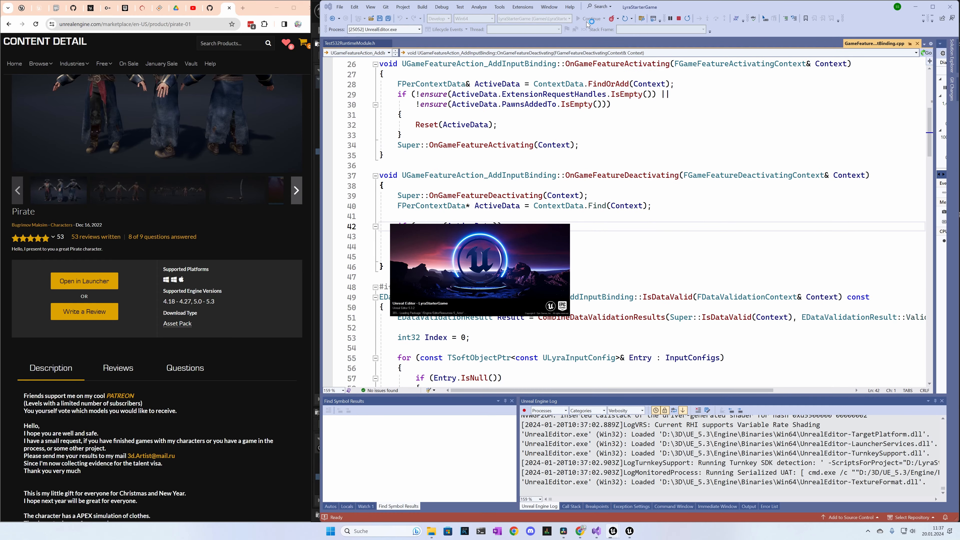
# - Return to the Unreal Lyra PDF in the browser and bring its pirate example instructions into view
pyautogui.click(9, 24)
pyautogui.keyDown('ctrl'); pyautogui.scroll(6, 60, 191); pyautogui.keyUp('ctrl')
pyautogui.moveTo(73, 518); pyautogui.dragTo(48, 516)
pyautogui.keyDown('ctrl'); pyautogui.scroll(3, 189, 439); pyautogui.keyUp('ctrl')
pyautogui.scroll(-1, 198, 428)
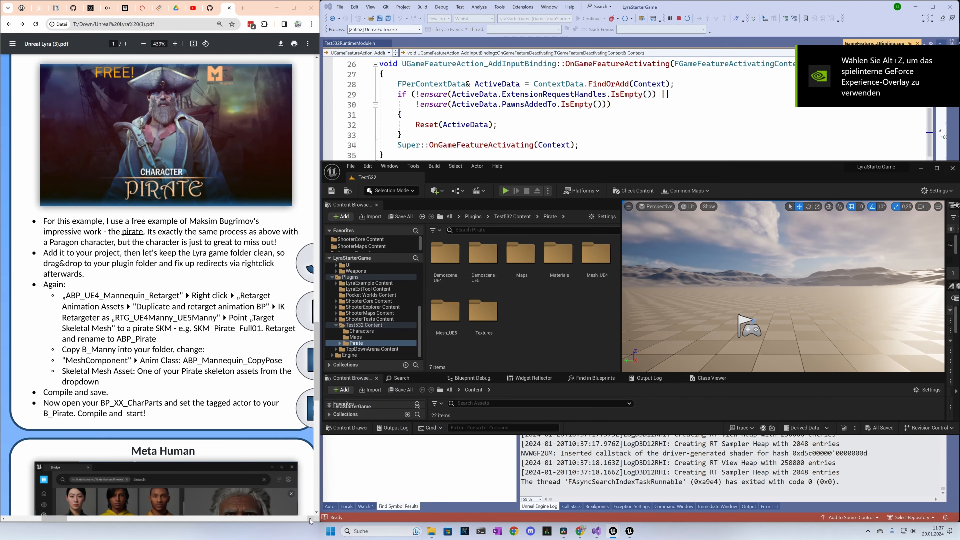
pyautogui.hscroll(1, 198, 428)
# - Maximize the LyraStarterGame editor and force-delete the Demoscene_UE4 and Mesh_UE4 folders from Test532's Pirate folder
pyautogui.moveTo(557, 162); pyautogui.dragTo(557, 0)
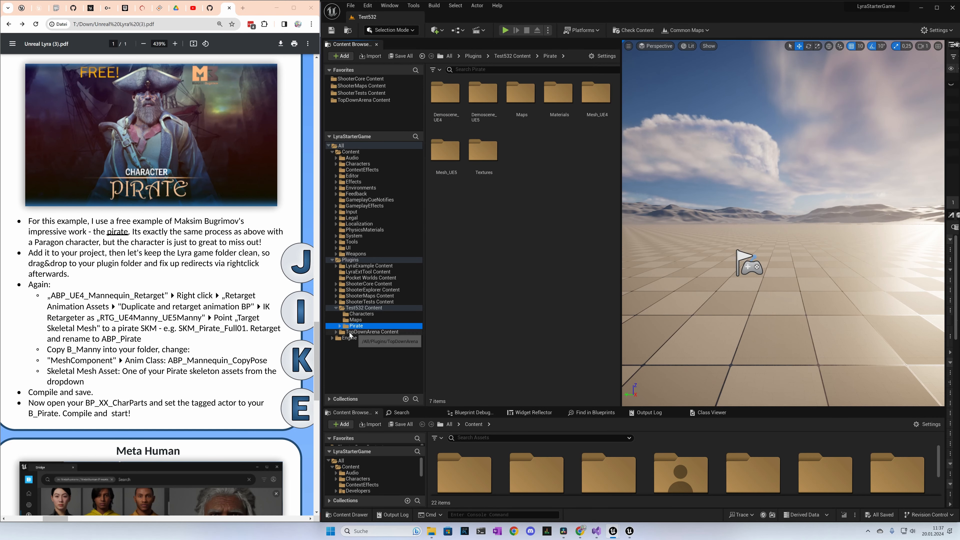
pyautogui.click(338, 326)
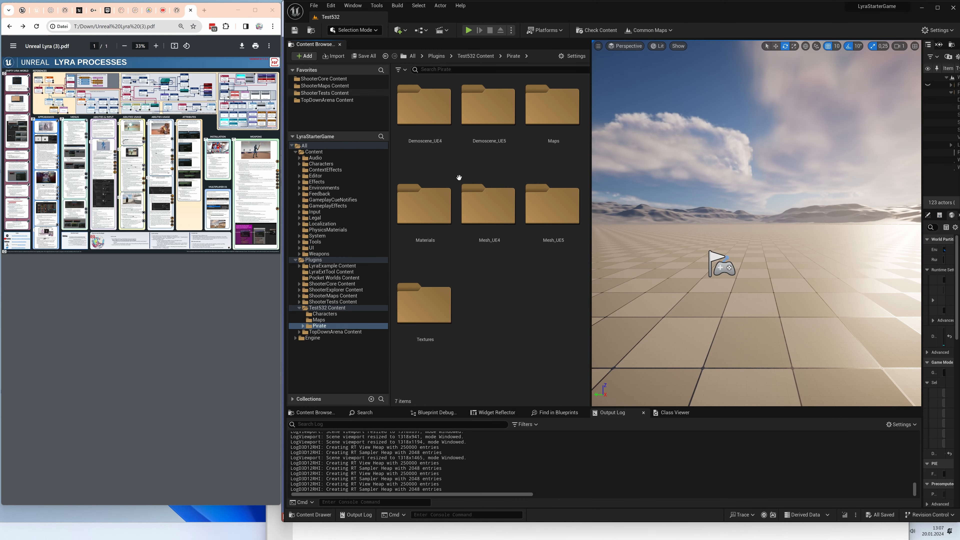
pyautogui.click(435, 141)
pyautogui.keyDown('ctrl'); pyautogui.click(514, 236); pyautogui.keyUp('ctrl')
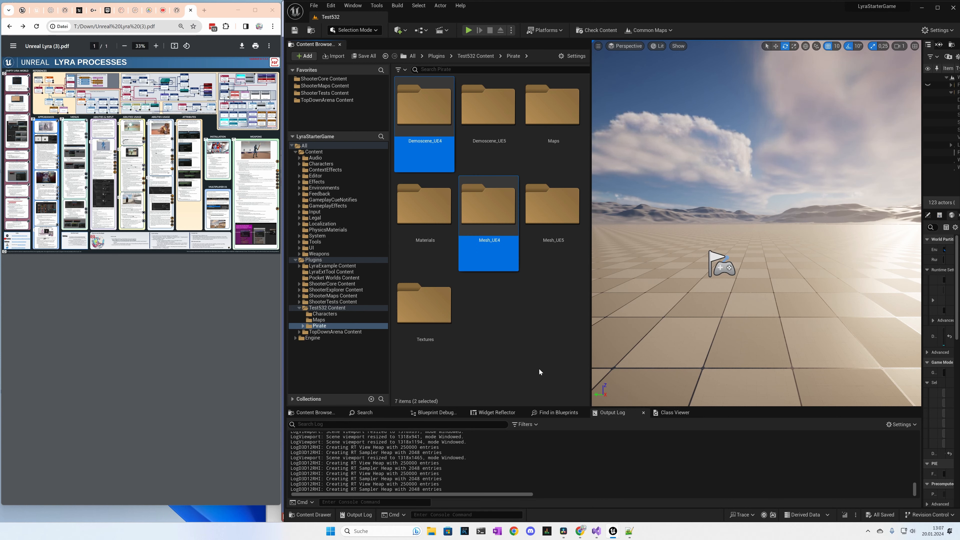
pyautogui.press('Delete')
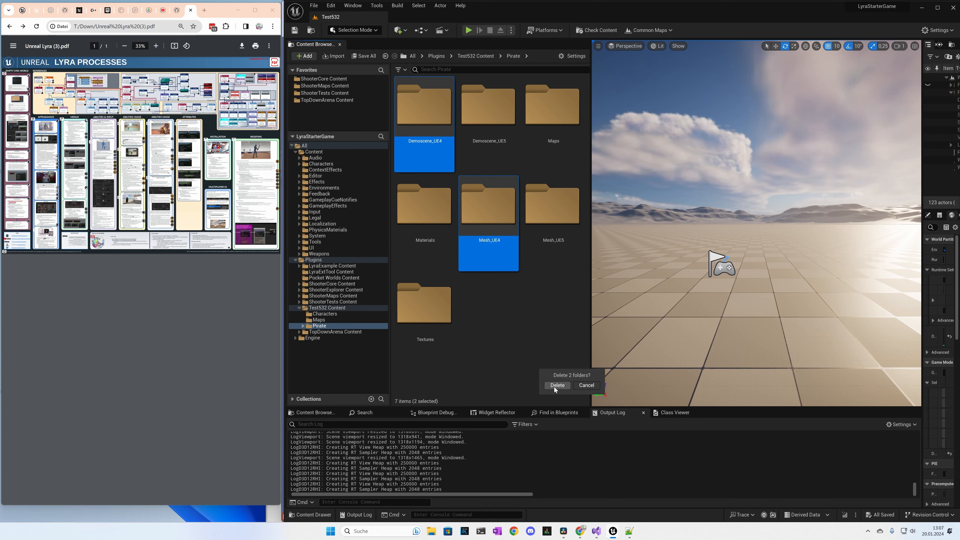
pyautogui.click(555, 387)
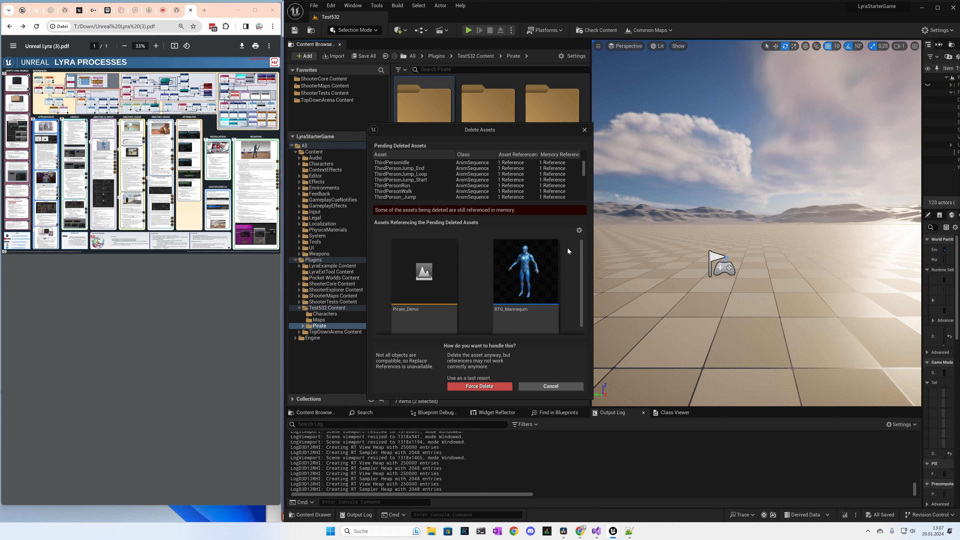
pyautogui.click(490, 387)
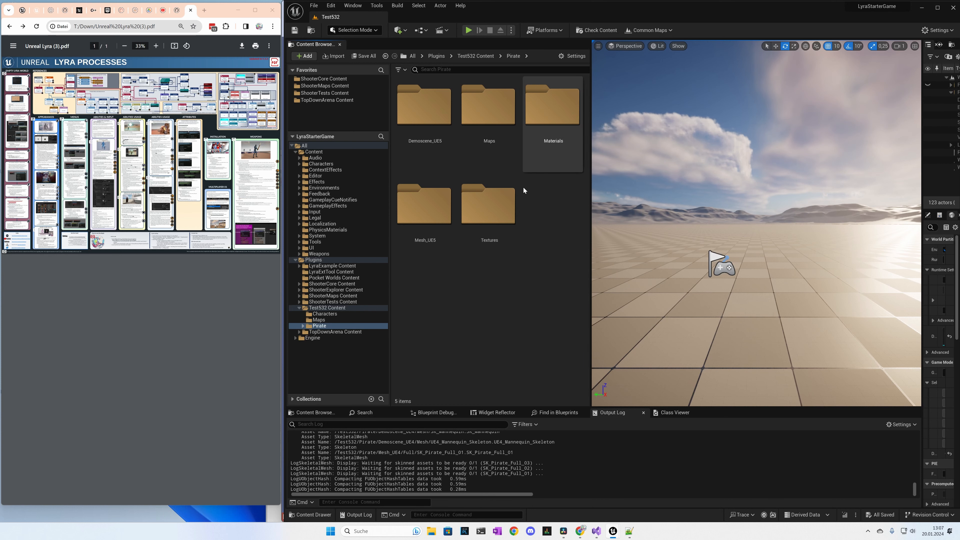
# - Delete SKM_Manny_Skeleton from Pirate/Demoscene_UE5/Mesh, replacing its references with the hero SK_Mannequin skeleton, and save the affected assets
pyautogui.click(302, 325)
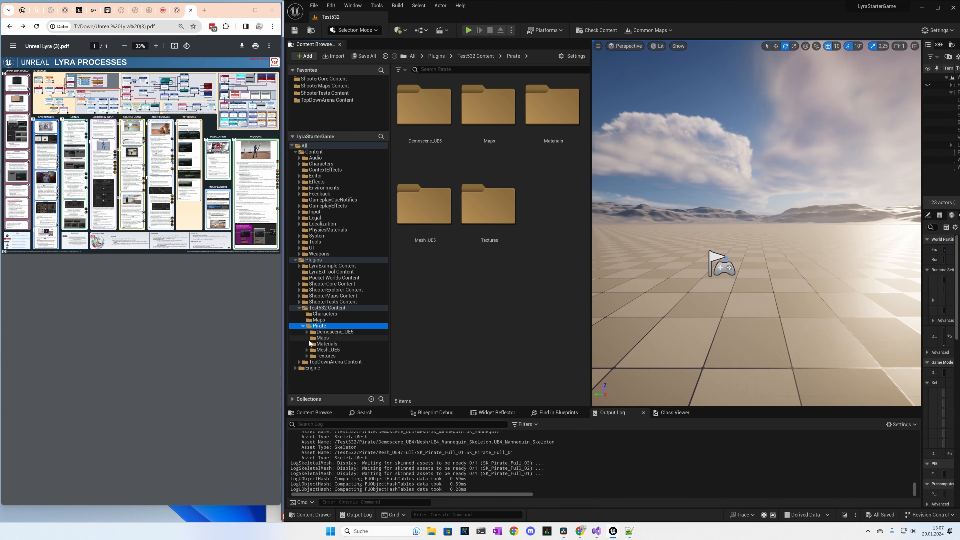
pyautogui.click(314, 332)
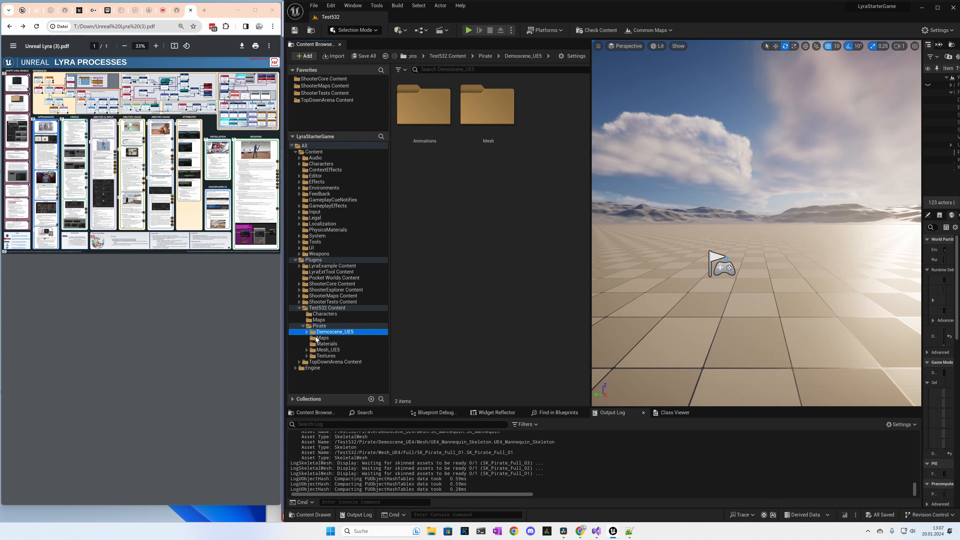
pyautogui.click(307, 332)
pyautogui.click(322, 344)
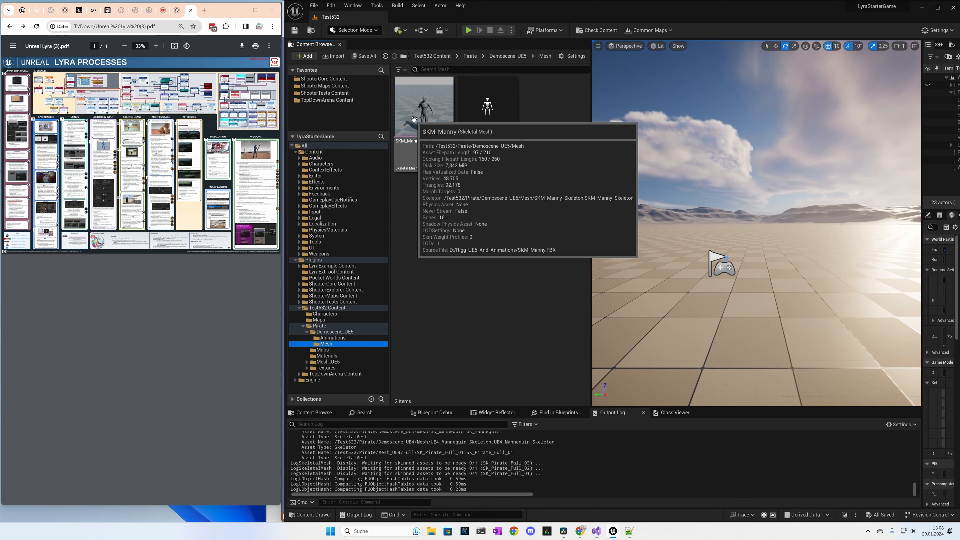
pyautogui.click(480, 112)
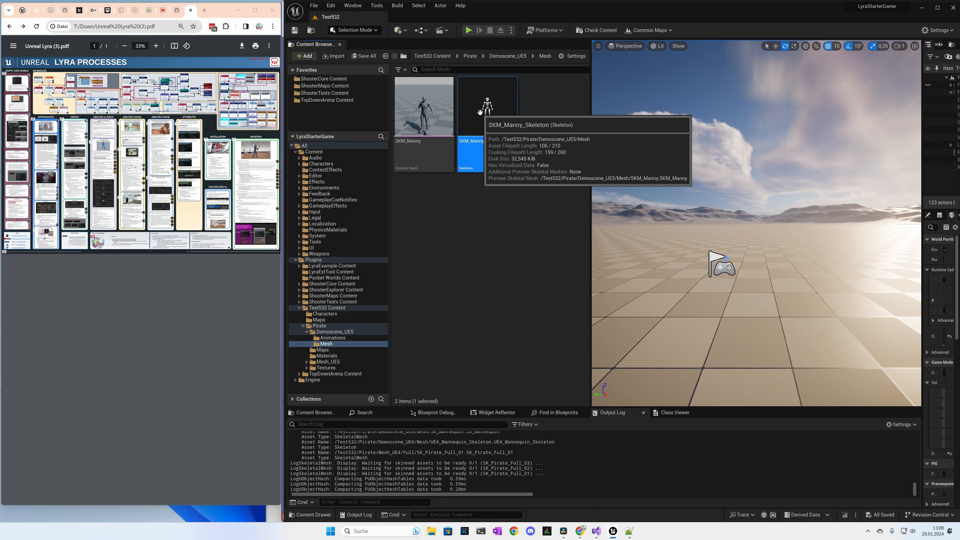
pyautogui.press('Delete')
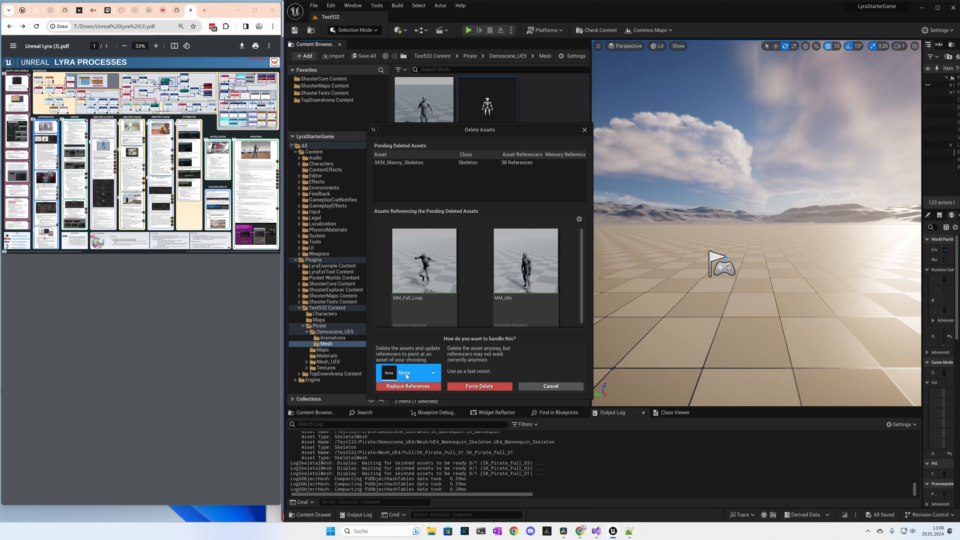
pyautogui.click(406, 376)
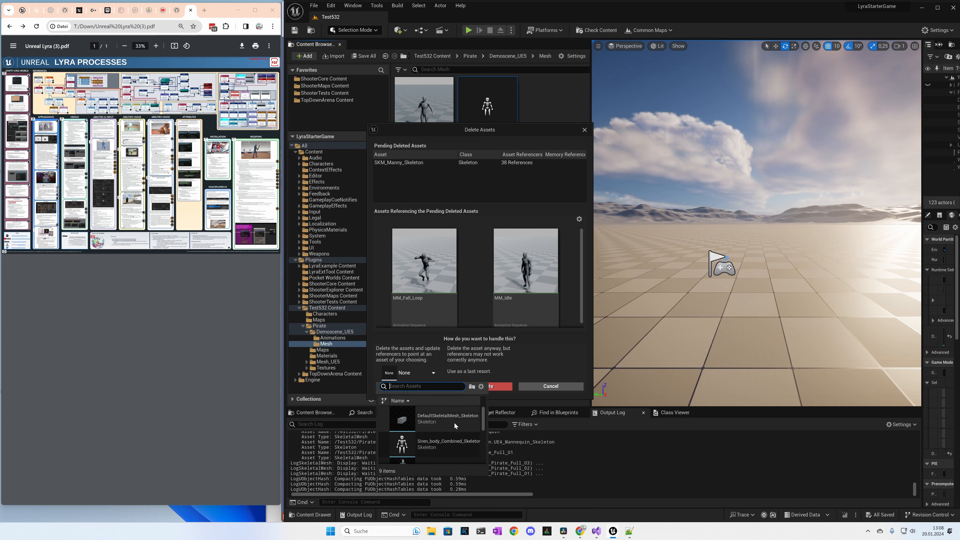
pyautogui.scroll(-1, 438, 442)
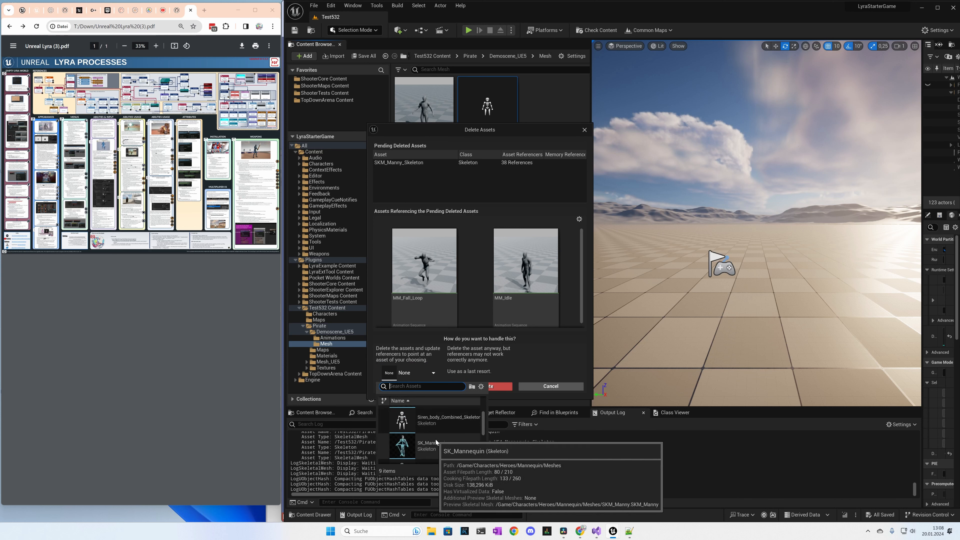
pyautogui.click(437, 443)
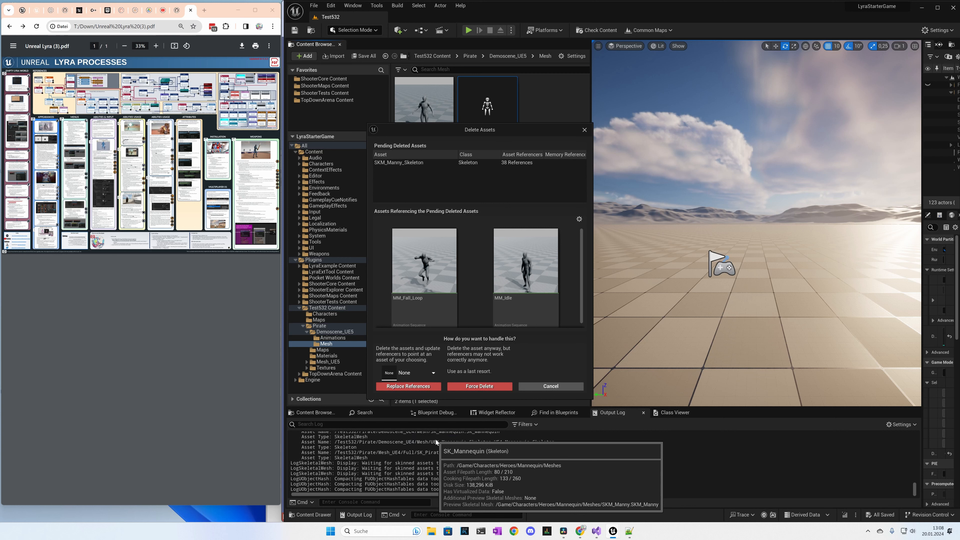
pyautogui.click(419, 388)
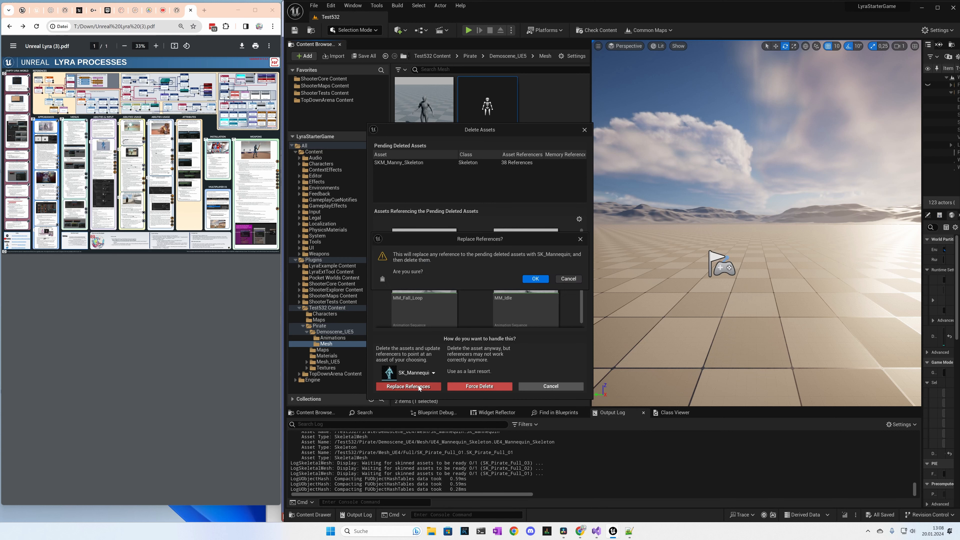
pyautogui.click(528, 279)
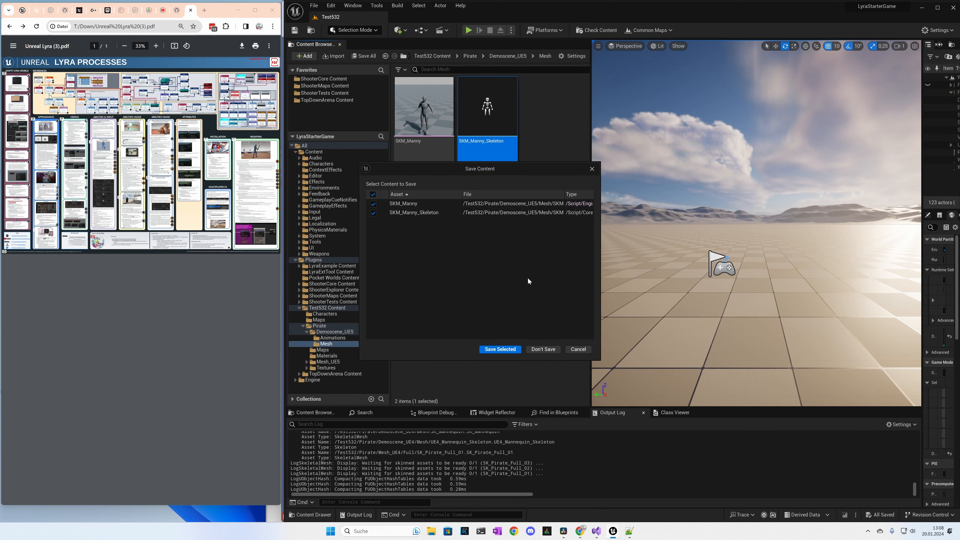
pyautogui.click(509, 350)
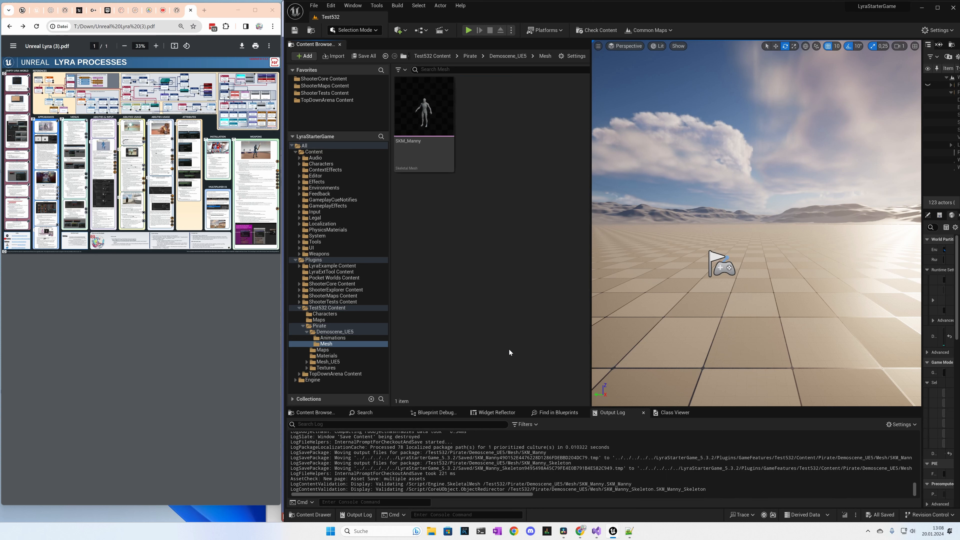
# - Delete the SKM_Manny skeletal mesh from the Demoscene_UE5 Mesh folder
pyautogui.click(419, 108)
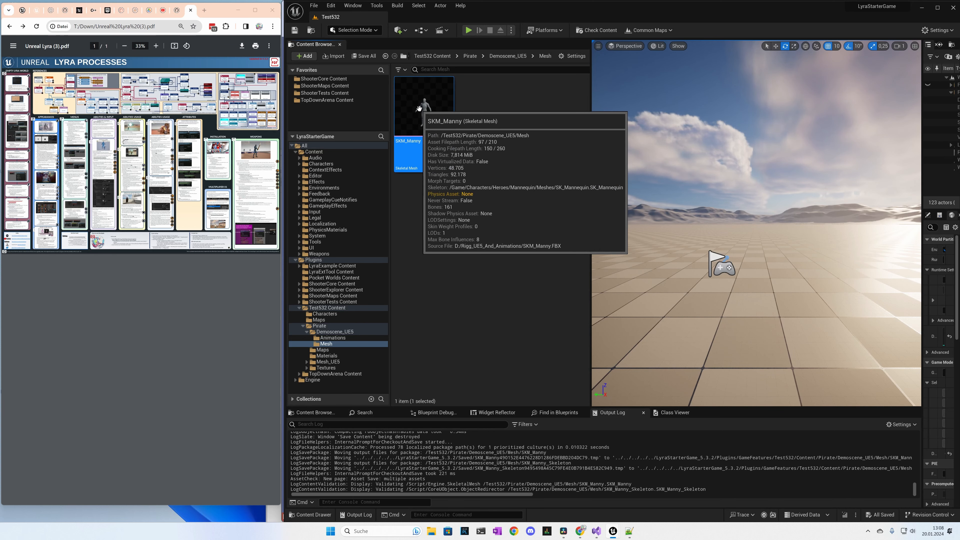
pyautogui.press('Delete')
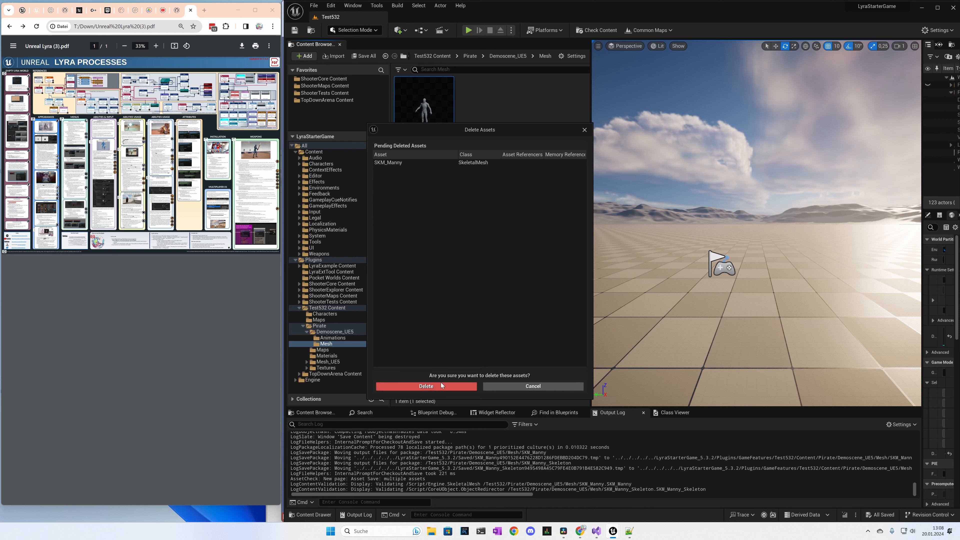
pyautogui.click(426, 386)
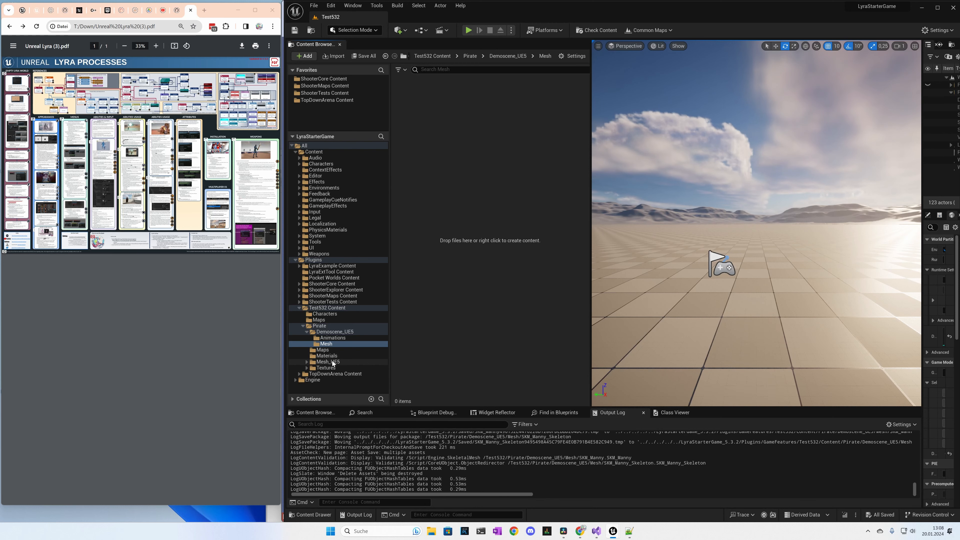
# - Open the MM_Idle animation from the Demoscene_UE5 Animations folder to examine its skeleton and preview mesh
pyautogui.click(333, 338)
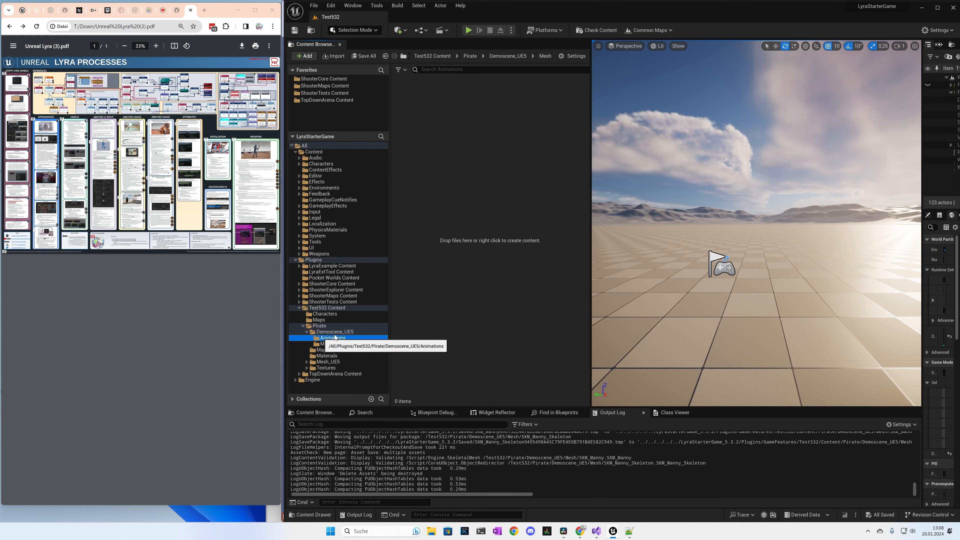
pyautogui.doubleClick(487, 108)
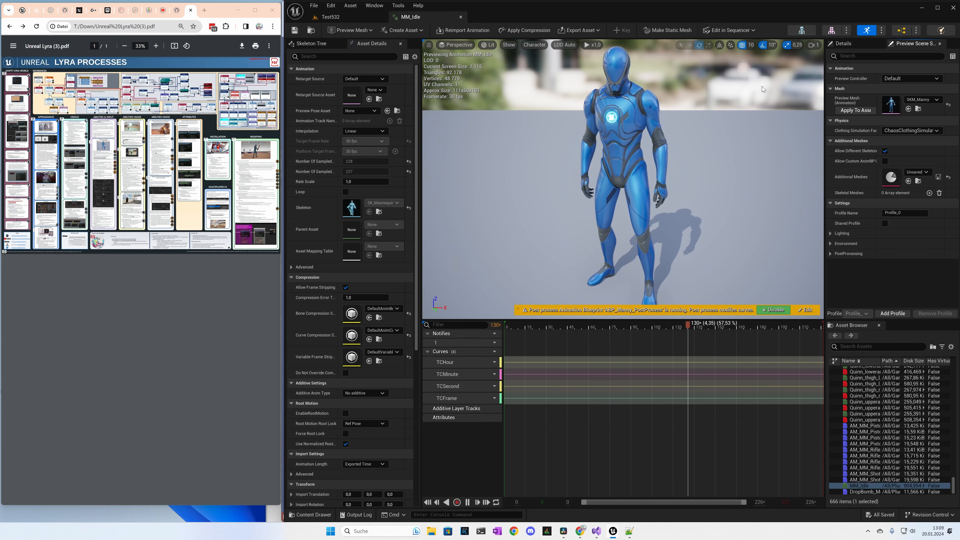
# - Return to the Test532 level editor and open the Full folder inside Pirate/Mesh_UE5
pyautogui.click(348, 19)
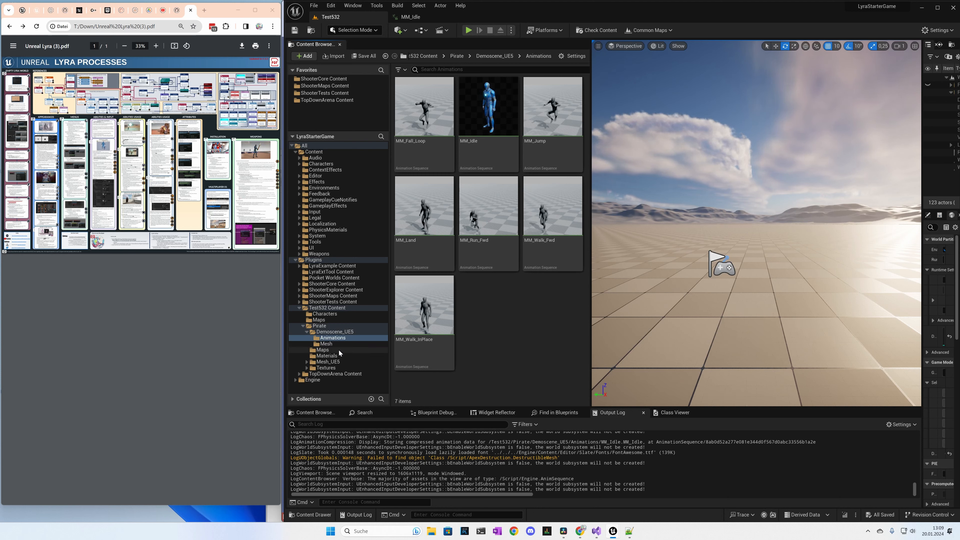
pyautogui.click(319, 362)
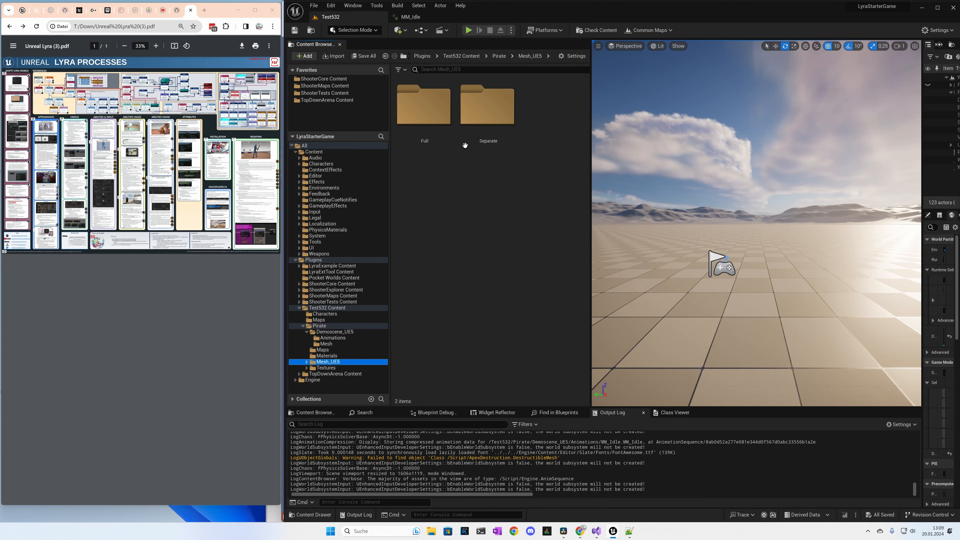
pyautogui.doubleClick(445, 107)
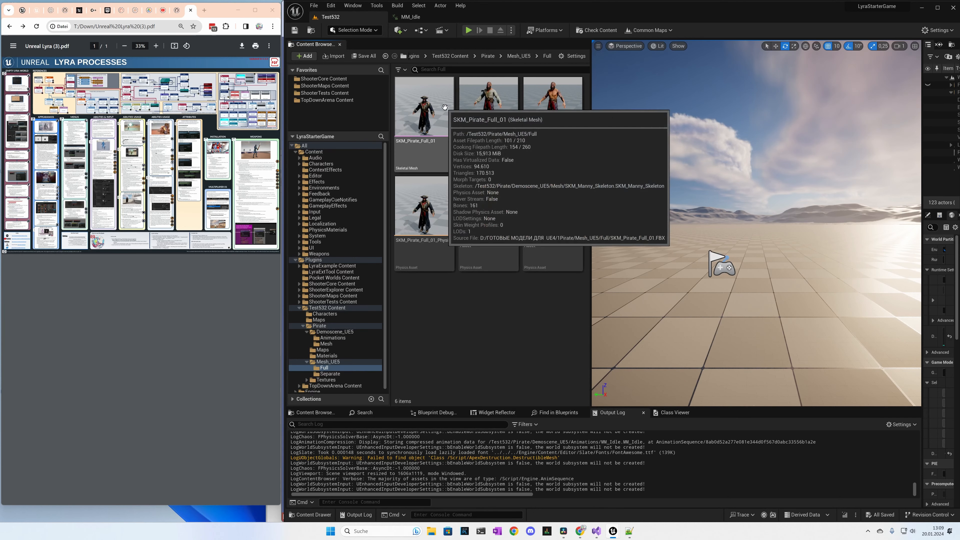
# - Start Assign Skeleton for SKM_Pirate_Full_01, 02 and 03 together, and assign the hero SK_Mannequin to the first mesh after reviewing its bone mapping
pyautogui.click(436, 105)
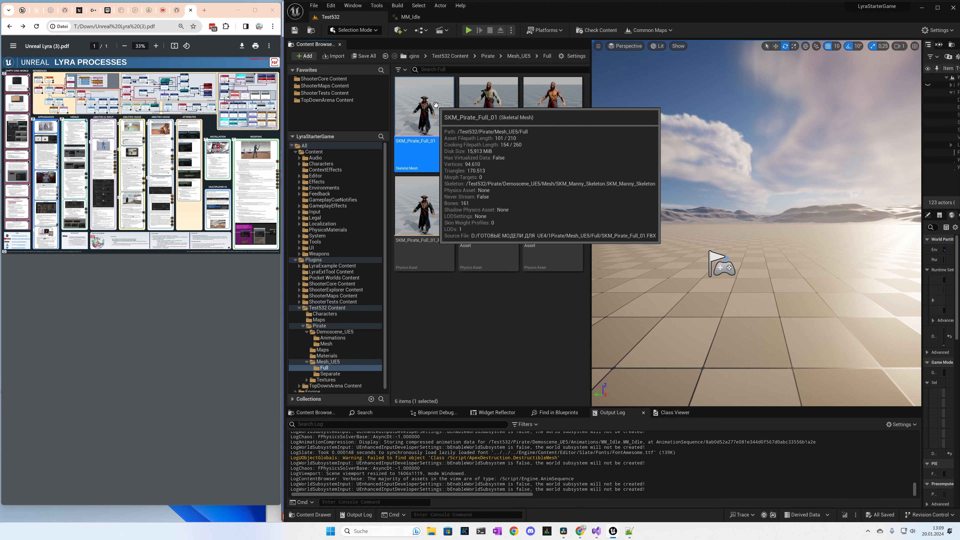
pyautogui.keyDown('shift'); pyautogui.click(554, 110); pyautogui.keyUp('shift')
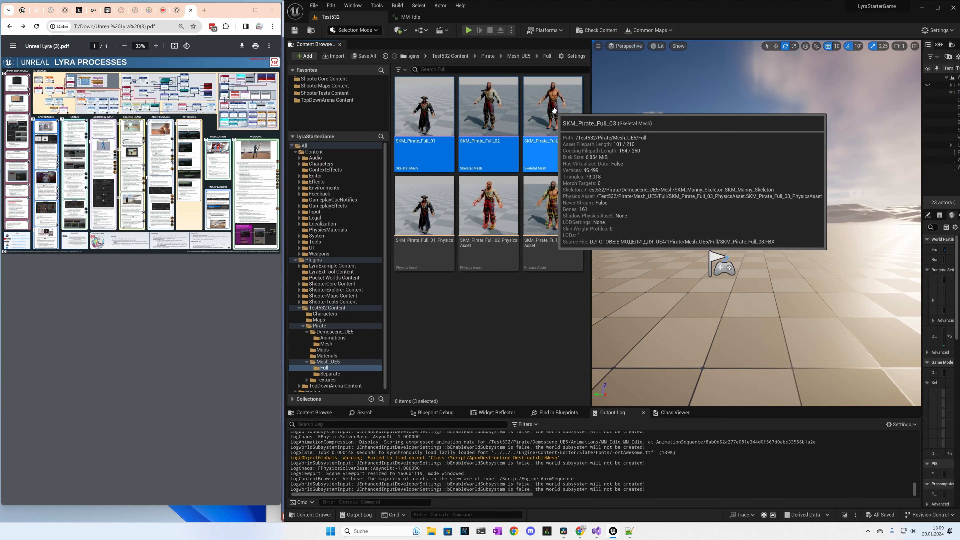
pyautogui.rightClick(554, 110)
pyautogui.moveTo(605, 151)
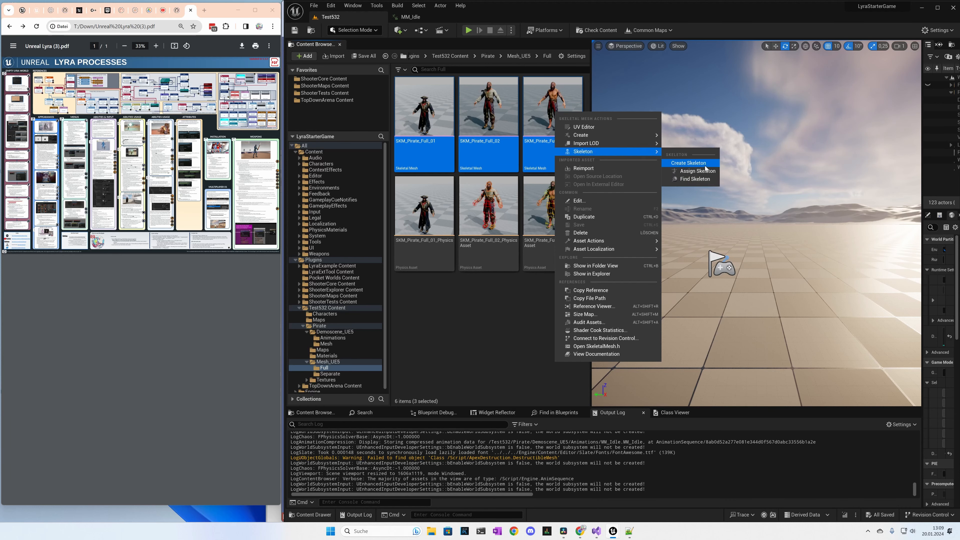
pyautogui.click(697, 171)
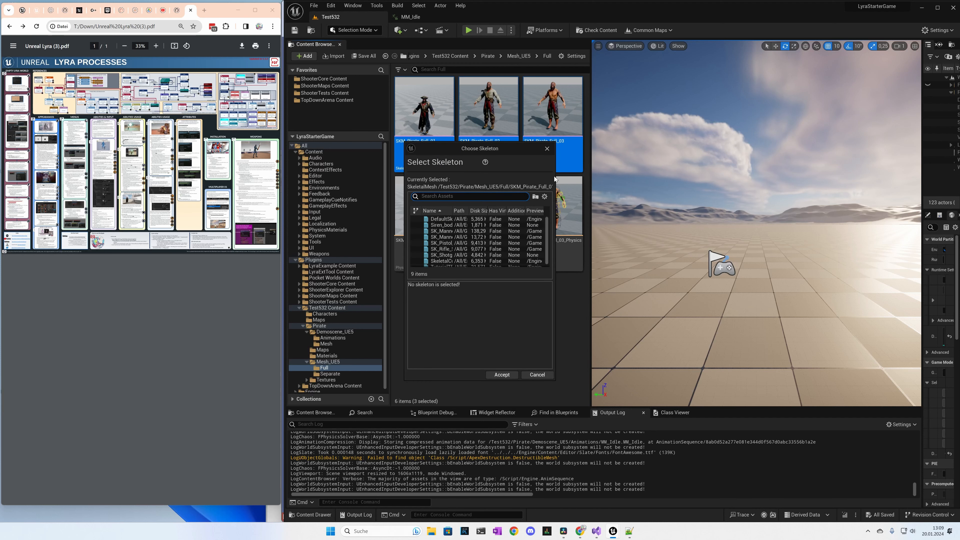
pyautogui.moveTo(555, 175); pyautogui.dragTo(780, 175)
pyautogui.write('manne')
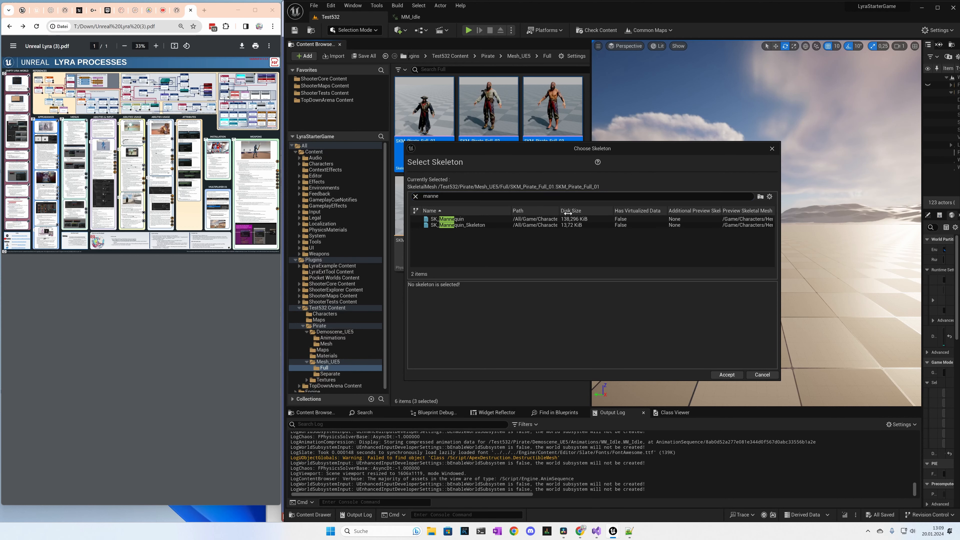
pyautogui.moveTo(557, 211); pyautogui.dragTo(612, 210)
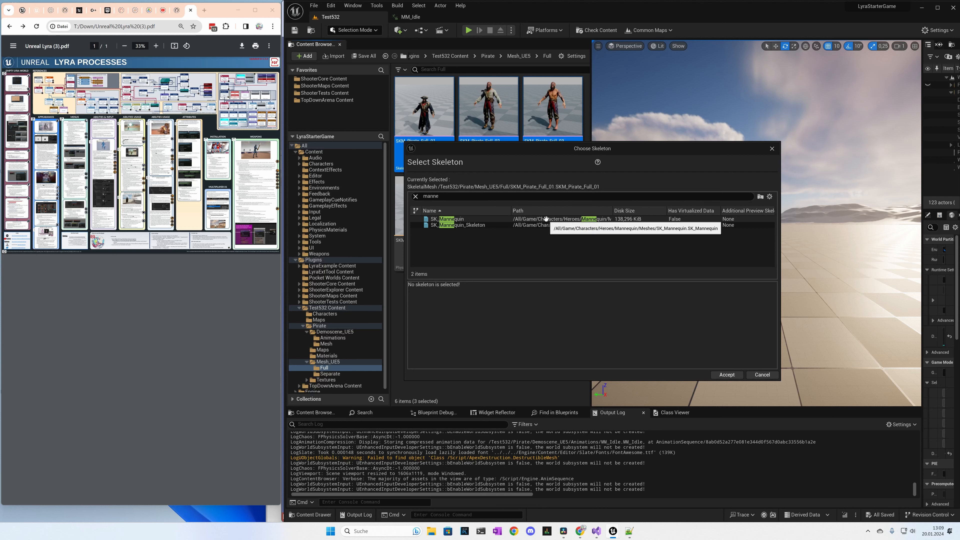
pyautogui.click(562, 219)
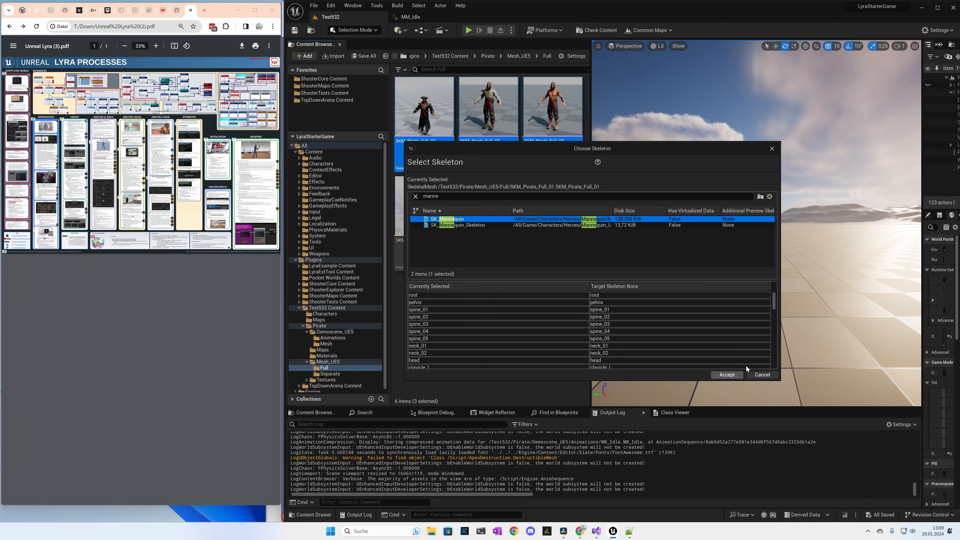
pyautogui.moveTo(774, 303); pyautogui.dragTo(775, 385)
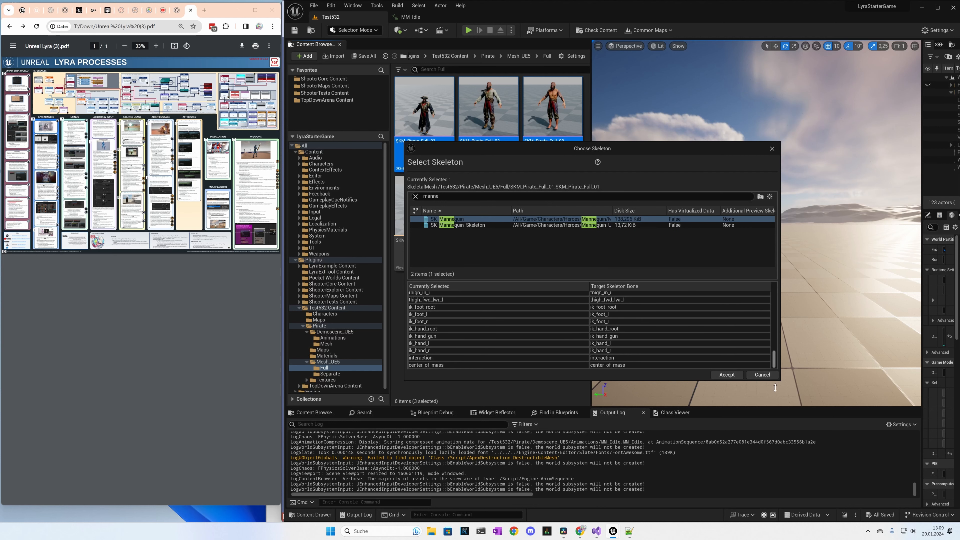
pyautogui.click(726, 374)
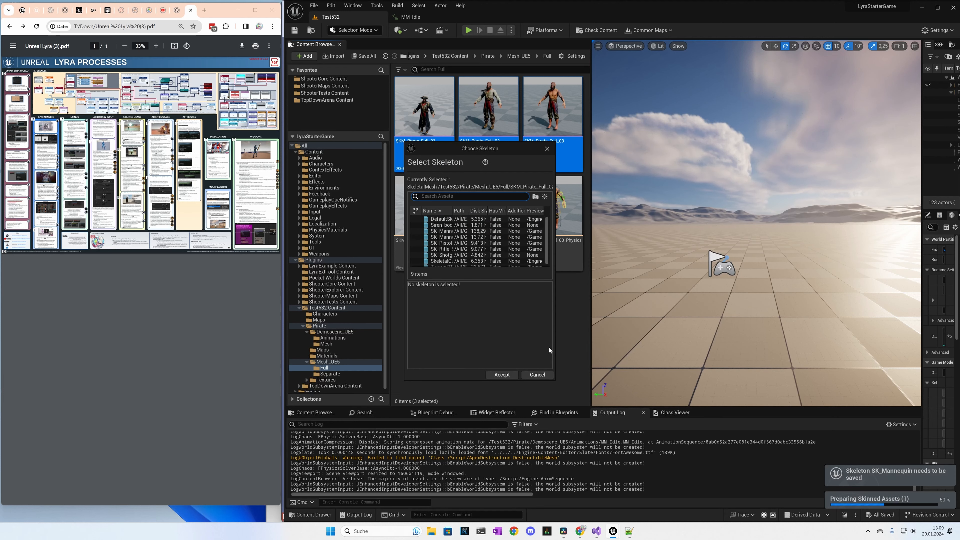
# - Assign the SK_Mannequin skeleton to the two remaining meshes, SKM_Pirate_Full_02 and SKM_Pirate_Full_03
pyautogui.write('manne')
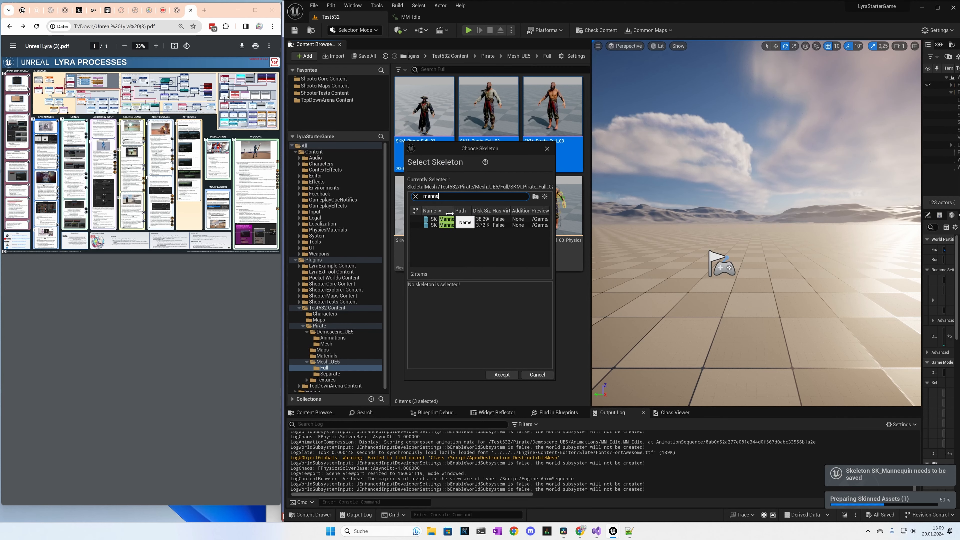
pyautogui.click(442, 219)
pyautogui.click(502, 374)
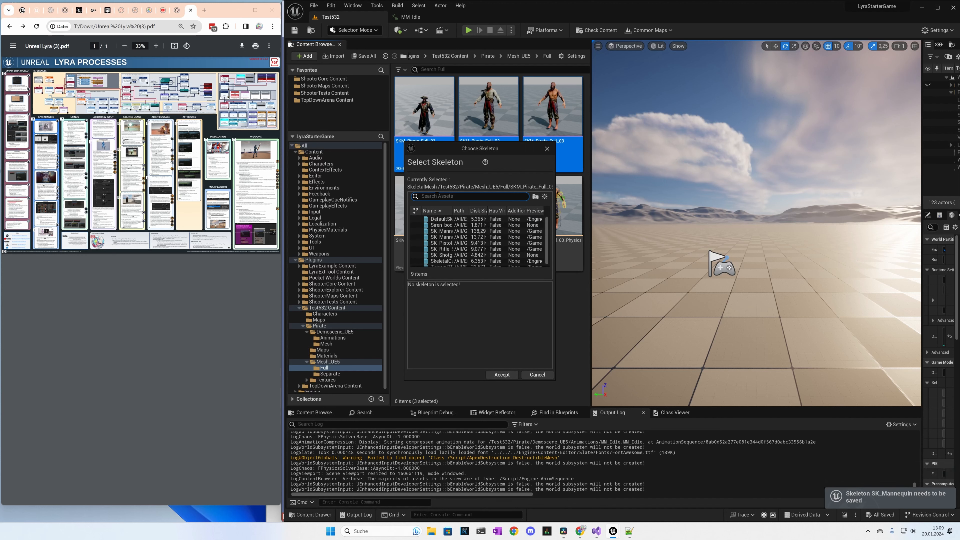
pyautogui.write('manne')
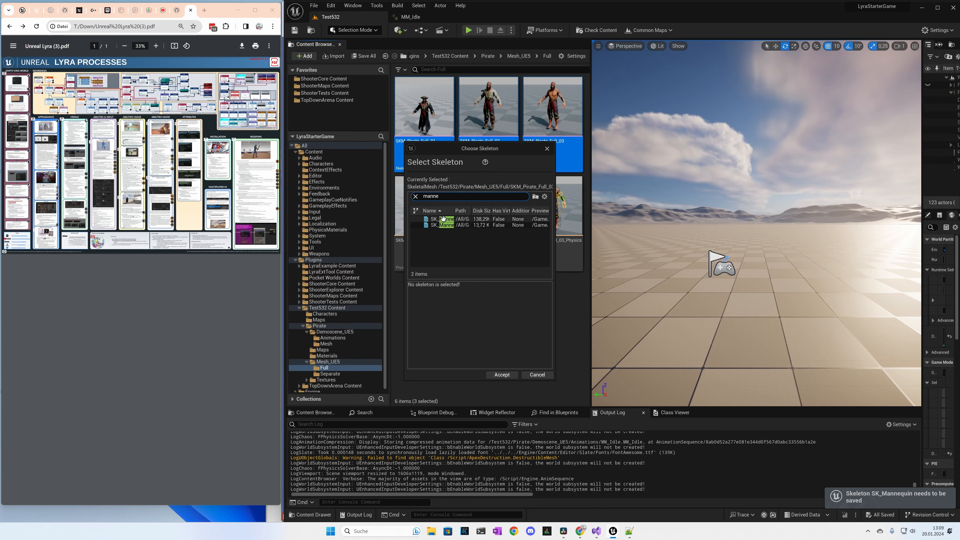
pyautogui.click(443, 219)
pyautogui.click(501, 374)
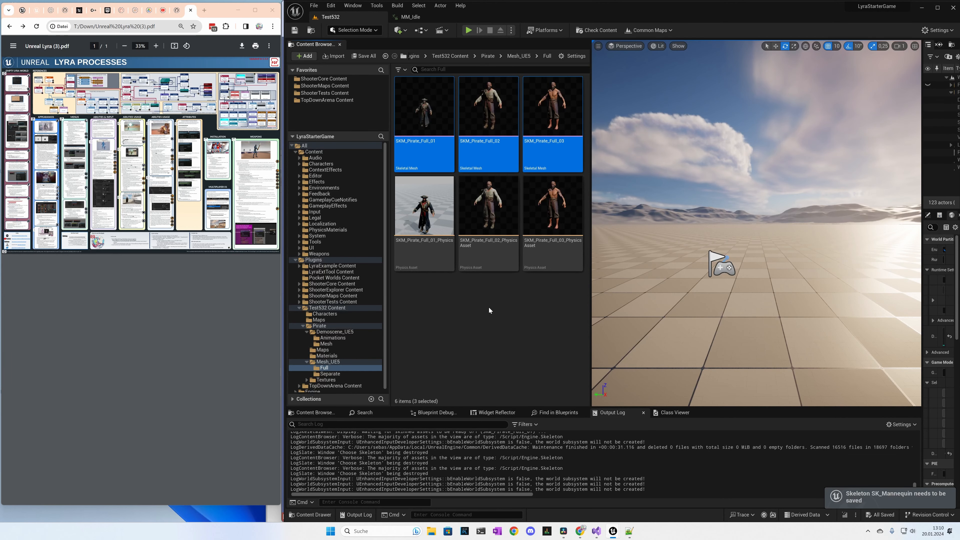
pyautogui.click(430, 206)
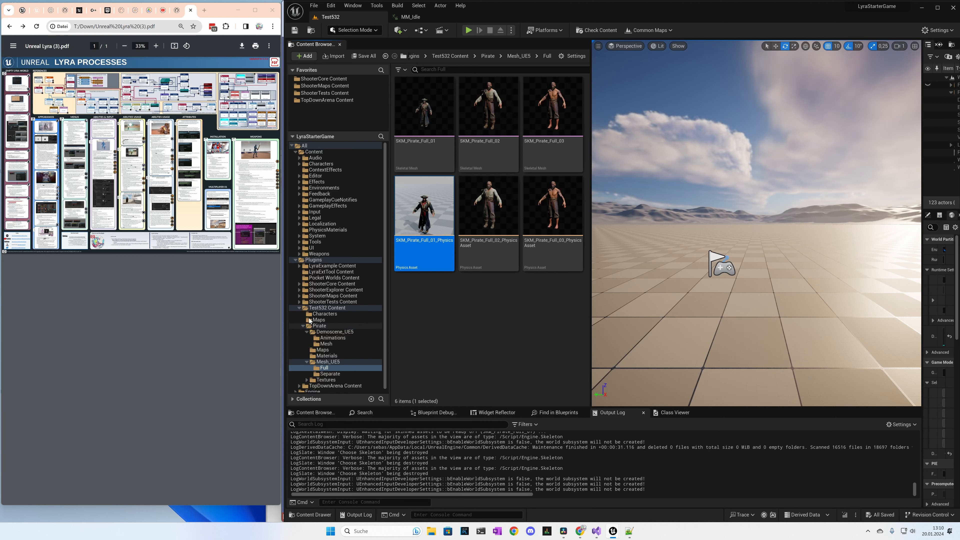
# - Open the B_Pirate blueprint from Test532's Characters folder and examine its MeshComponent's Anim Class and Skeletal Mesh Asset
pyautogui.click(319, 314)
pyautogui.click(420, 112)
pyautogui.doubleClick(418, 112)
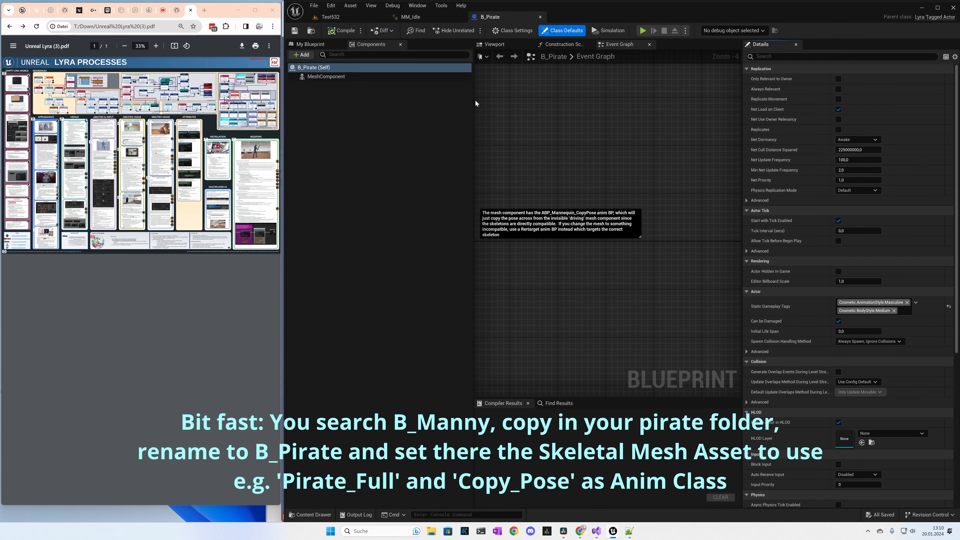
pyautogui.click(355, 76)
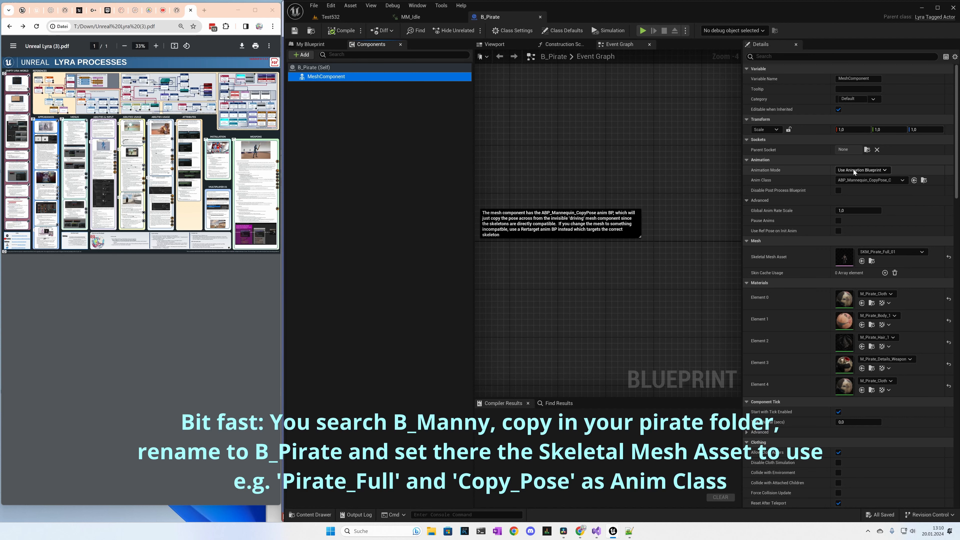
# - Play the Test532 level, run the pirate character forward and sideways to check its animations, and end the play session
pyautogui.click(347, 19)
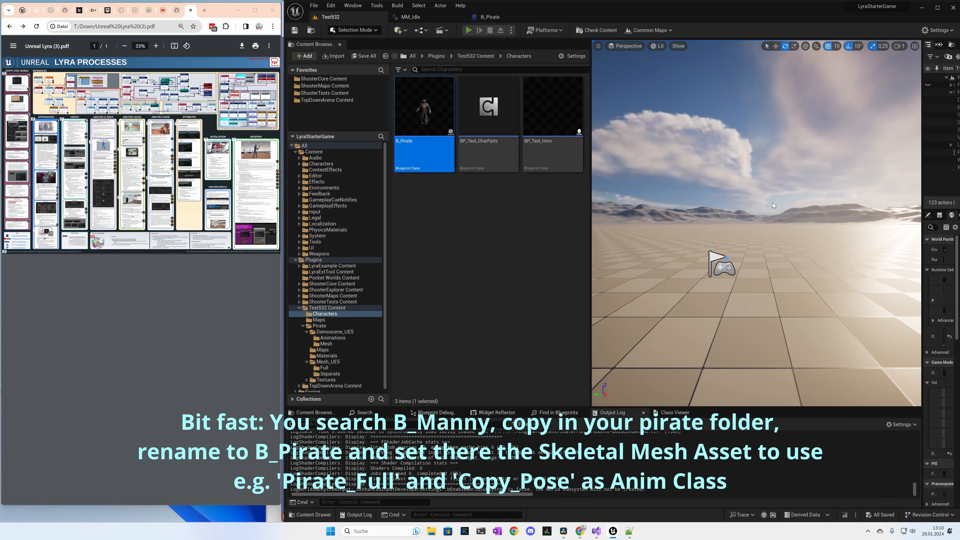
pyautogui.hotkey('alt', 'p')
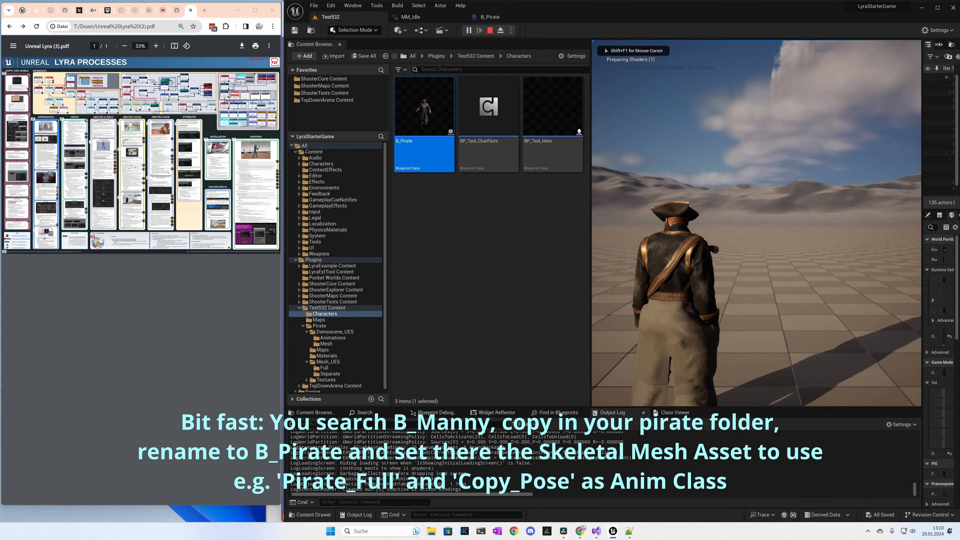
pyautogui.press('w')
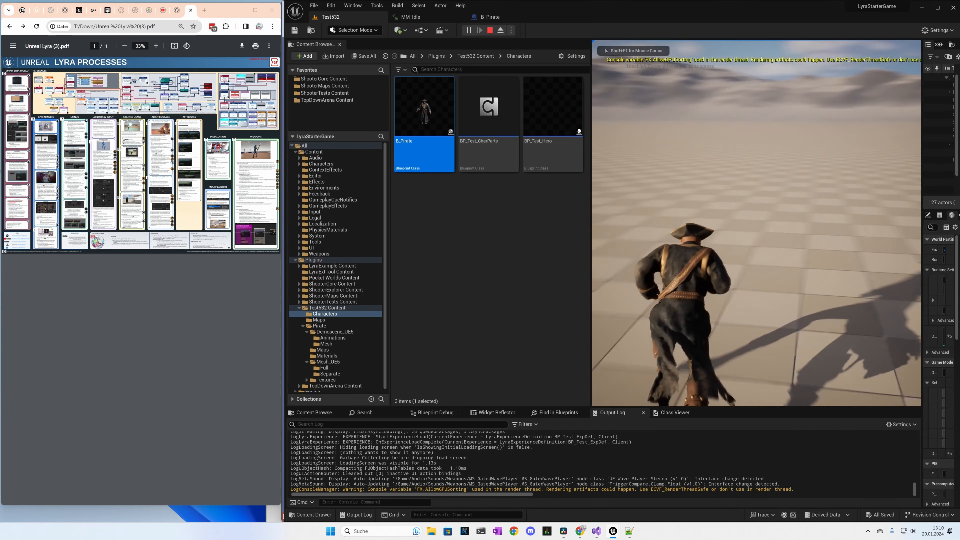
pyautogui.press('d')
pyautogui.press('a')
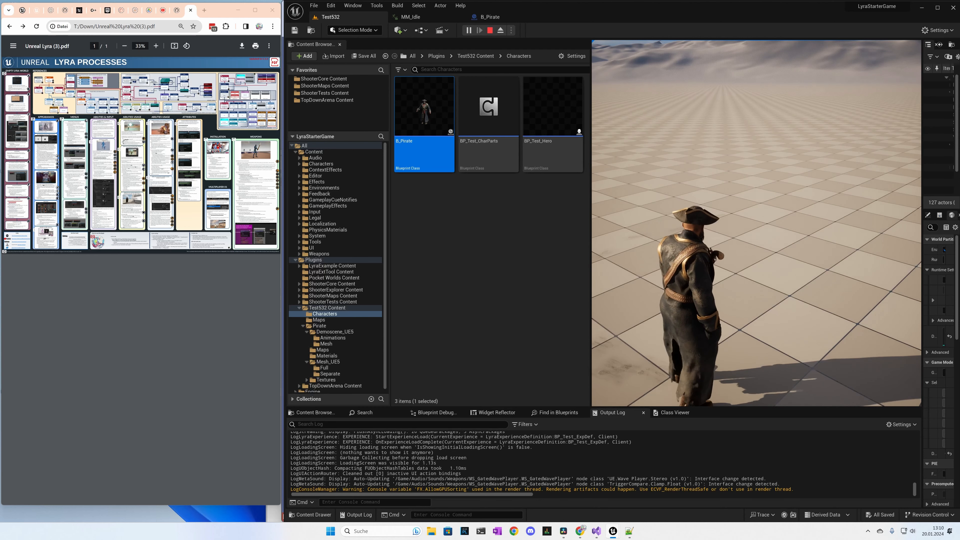
pyautogui.hotkey('shift', 'F1')
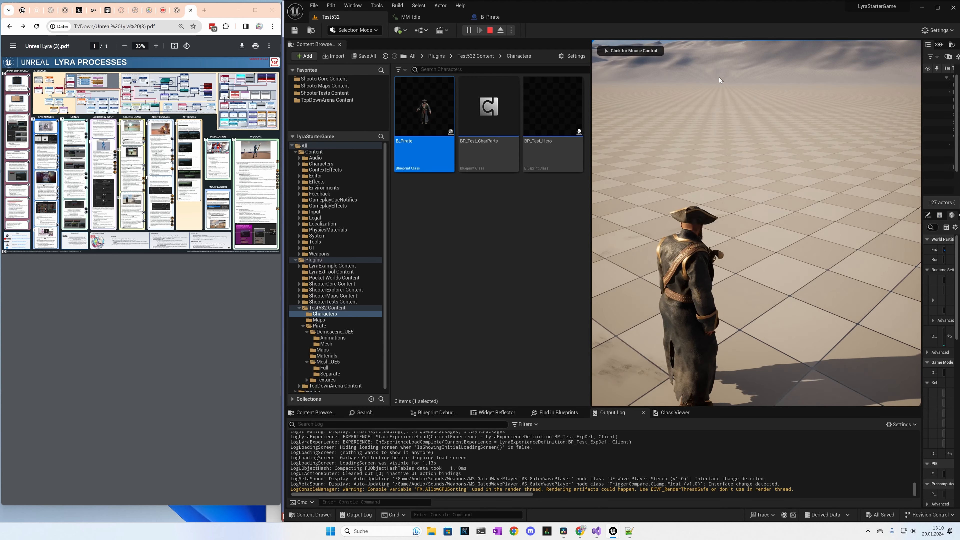
pyautogui.click(490, 31)
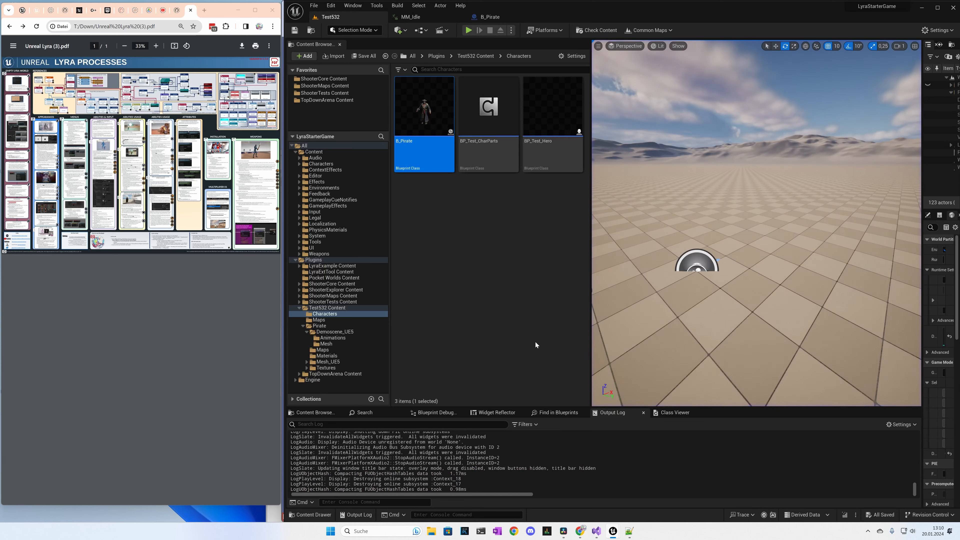